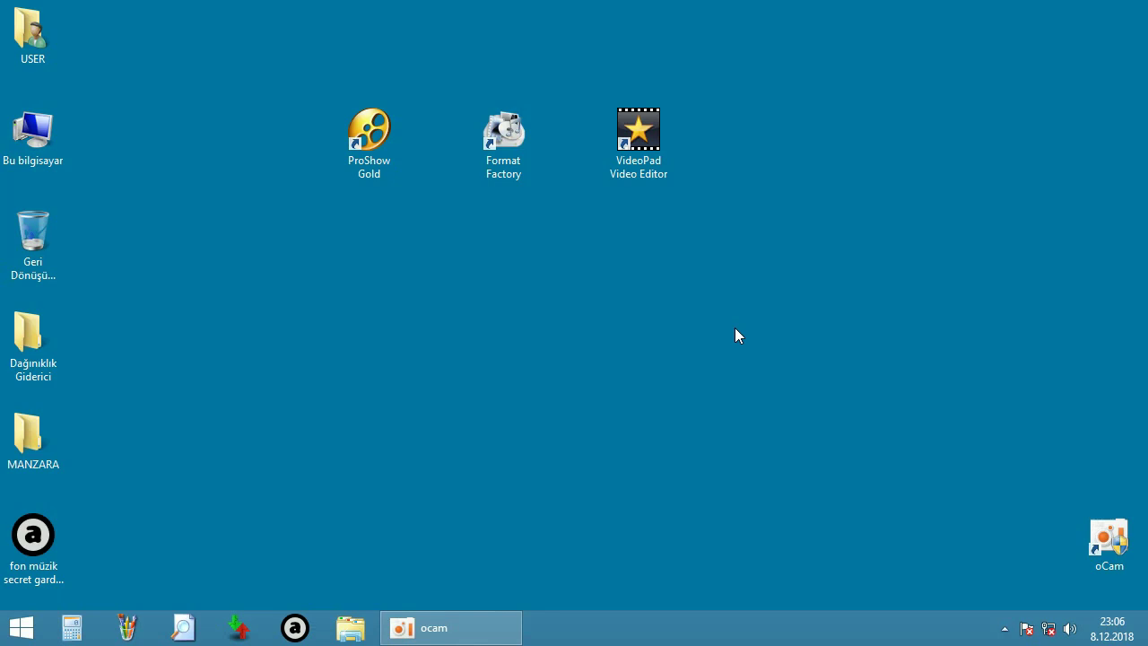
{"action": "left_click", "coordinate": [633, 175]}
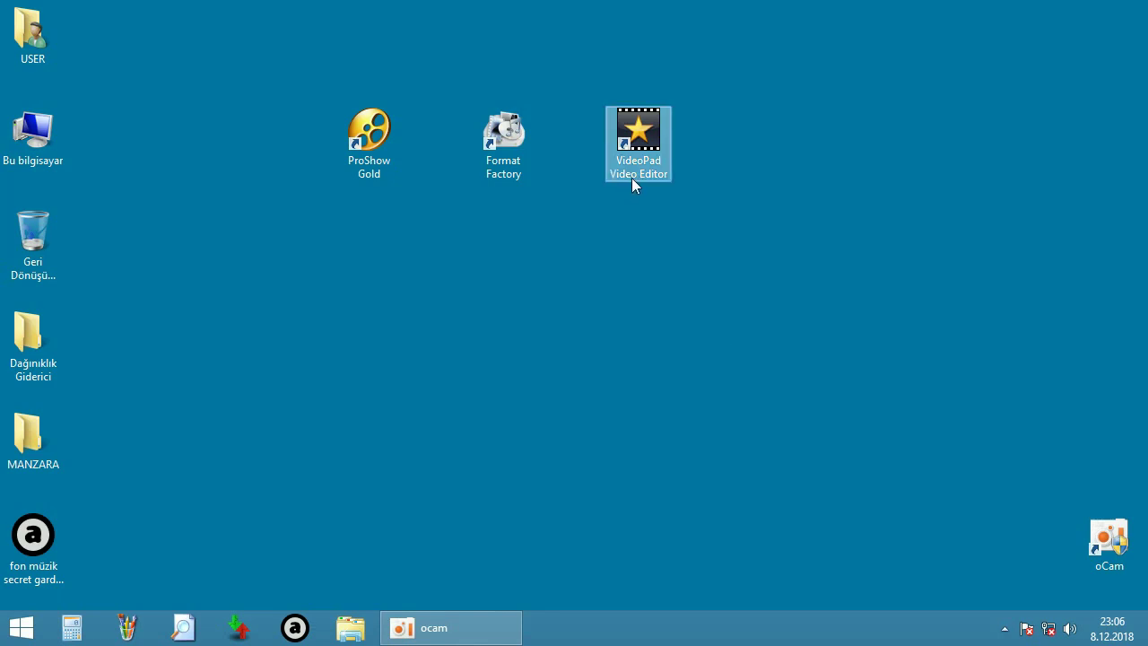
{"action": "left_click", "coordinate": [626, 243]}
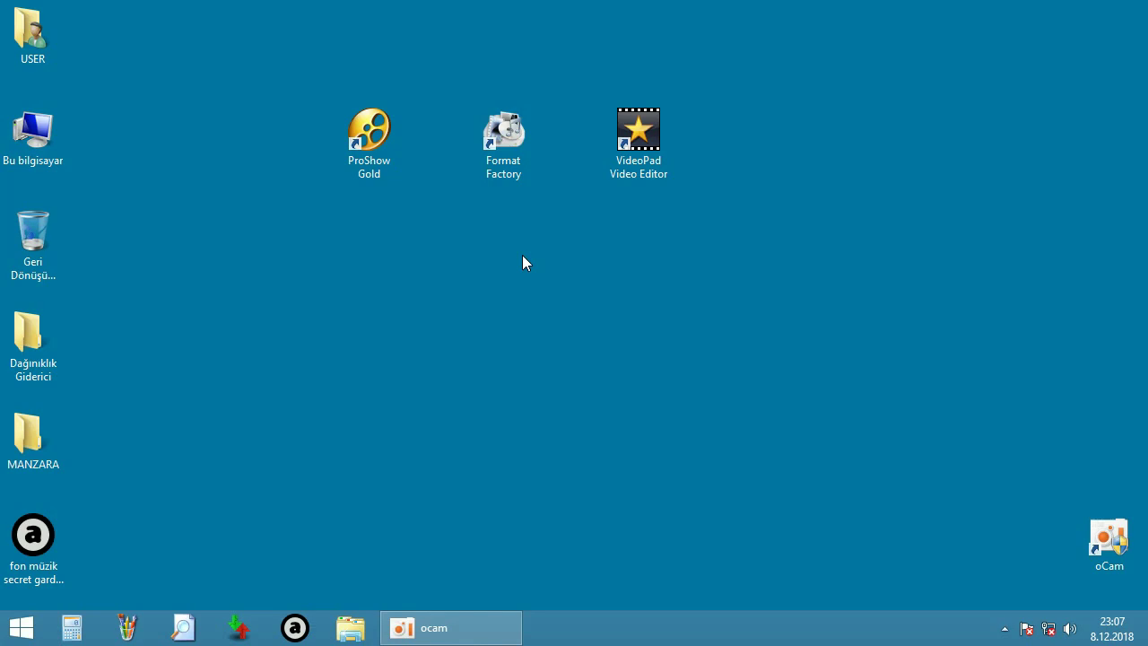
{"action": "left_click", "coordinate": [382, 166]}
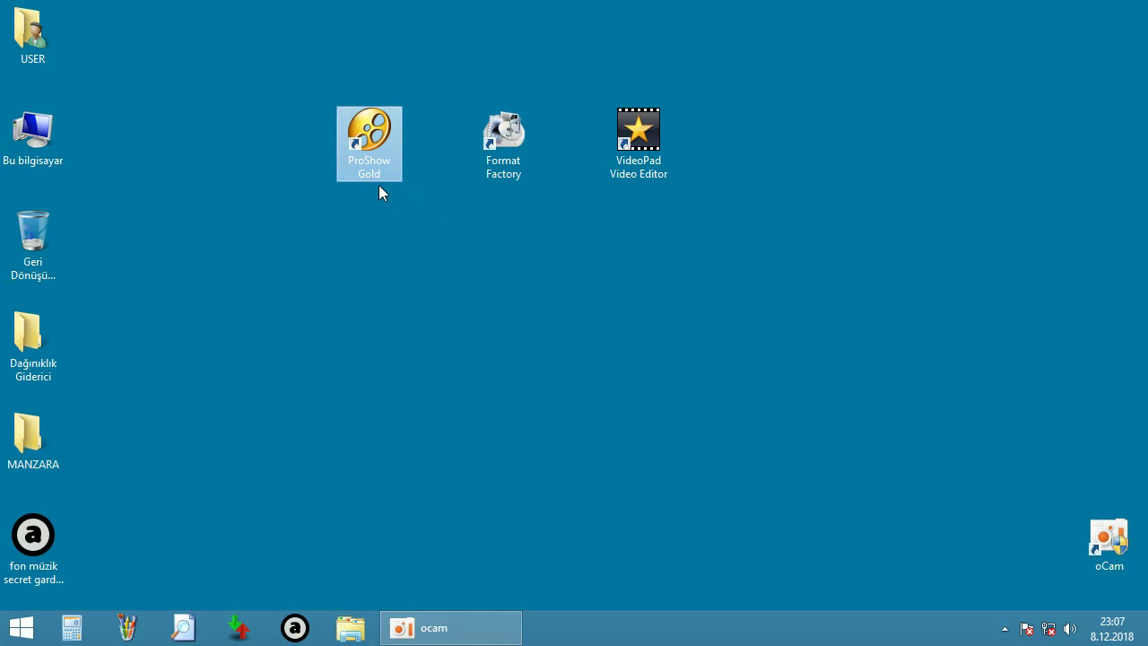
{"action": "left_click", "coordinate": [498, 292]}
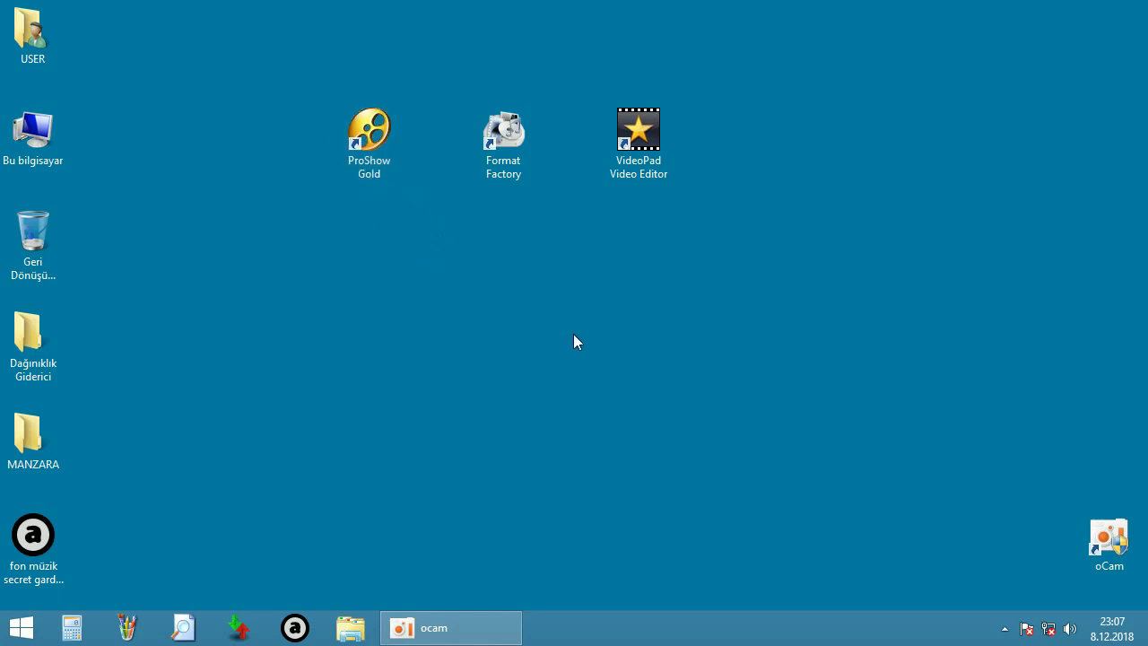
{"action": "left_click", "coordinate": [374, 170]}
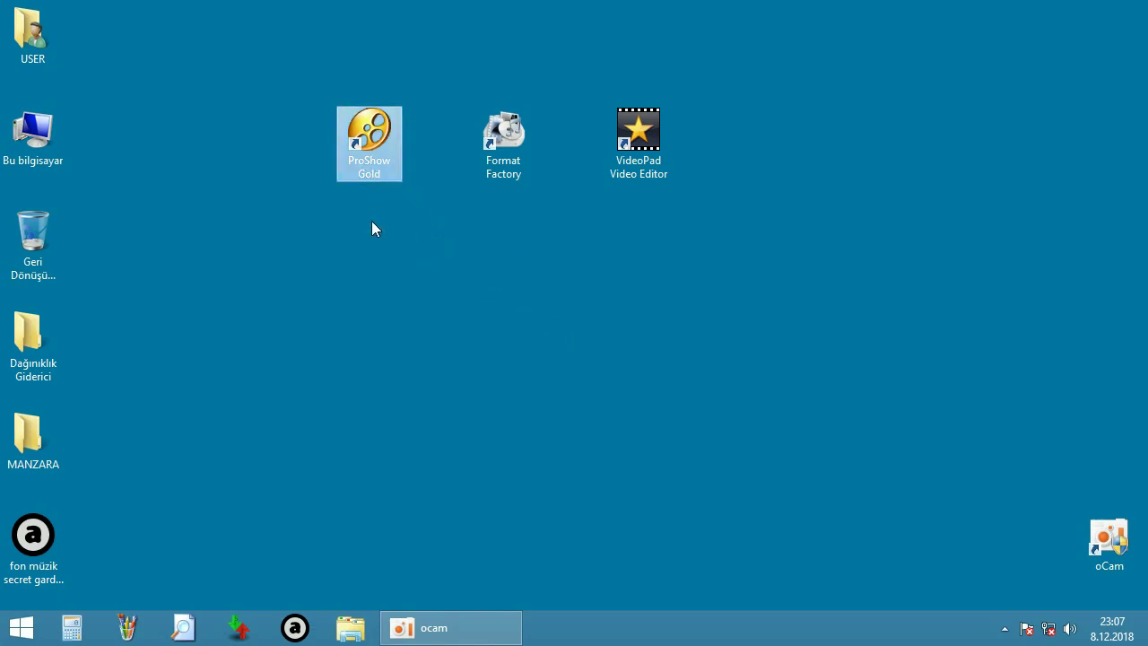
{"action": "left_click", "coordinate": [525, 299]}
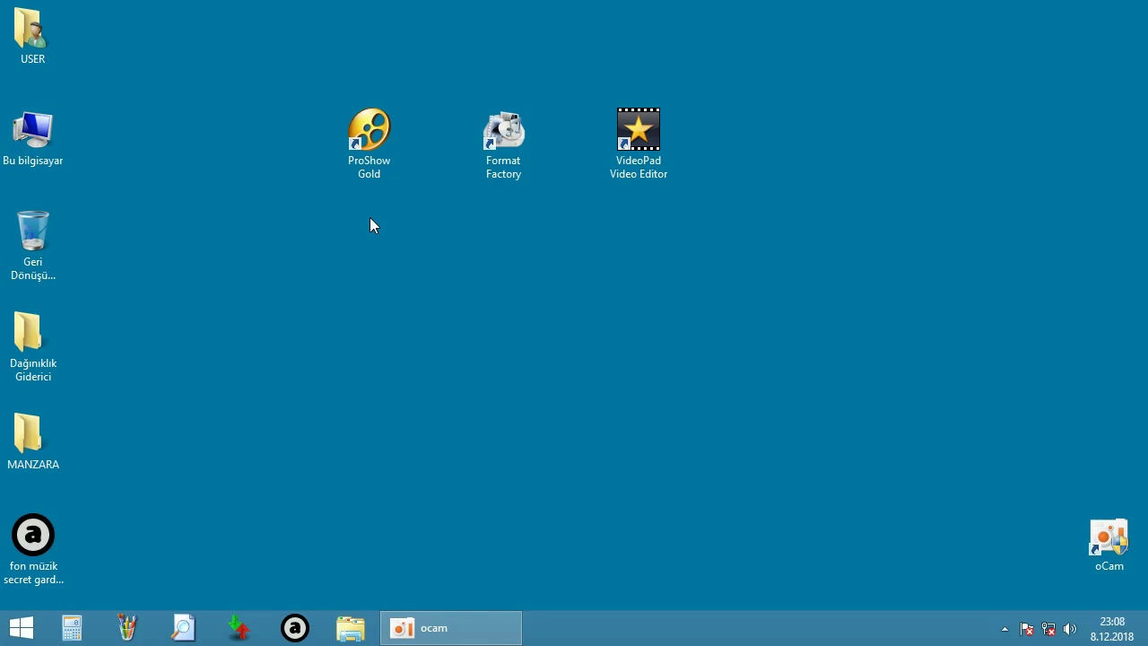
{"action": "left_click", "coordinate": [653, 139]}
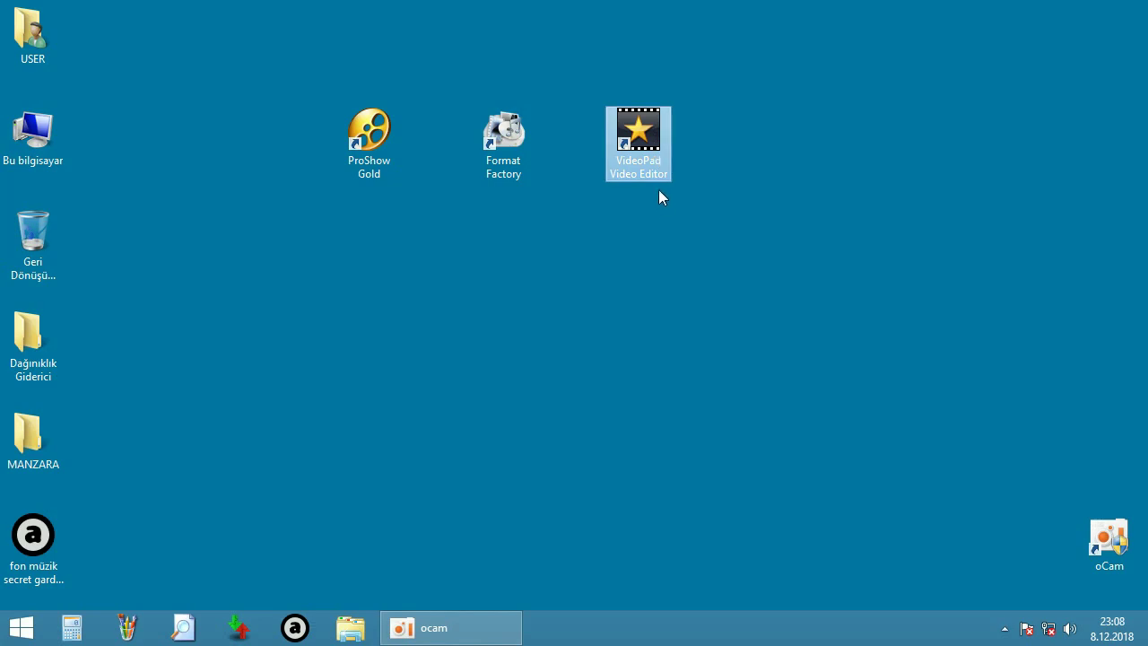
{"action": "left_click", "coordinate": [535, 239]}
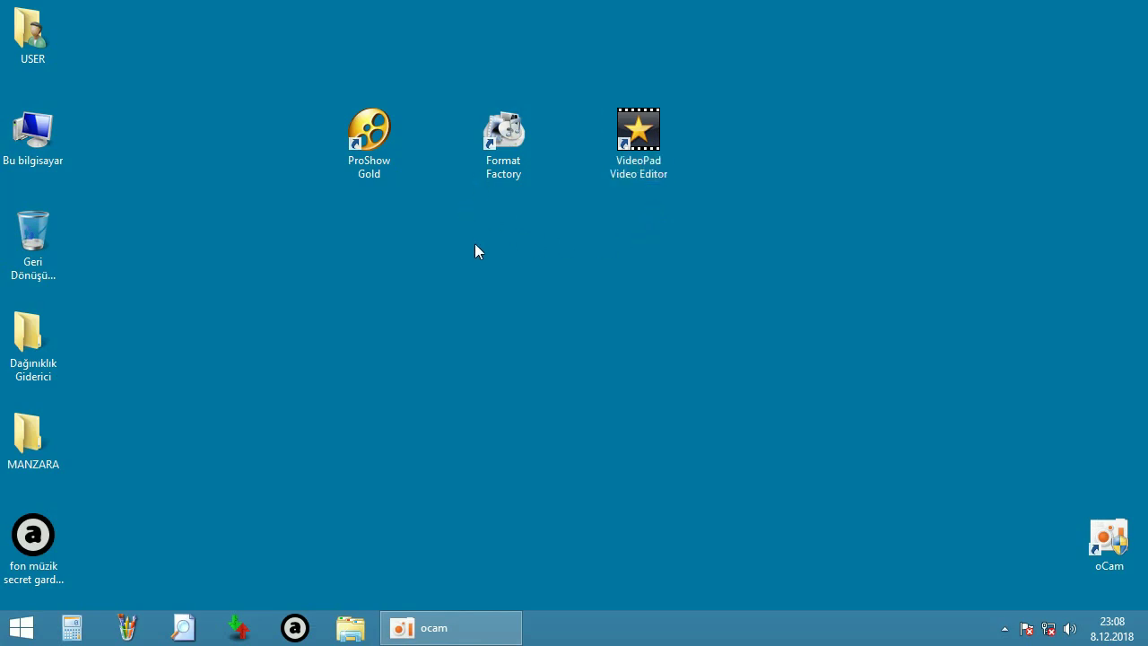
{"action": "left_click", "coordinate": [372, 139]}
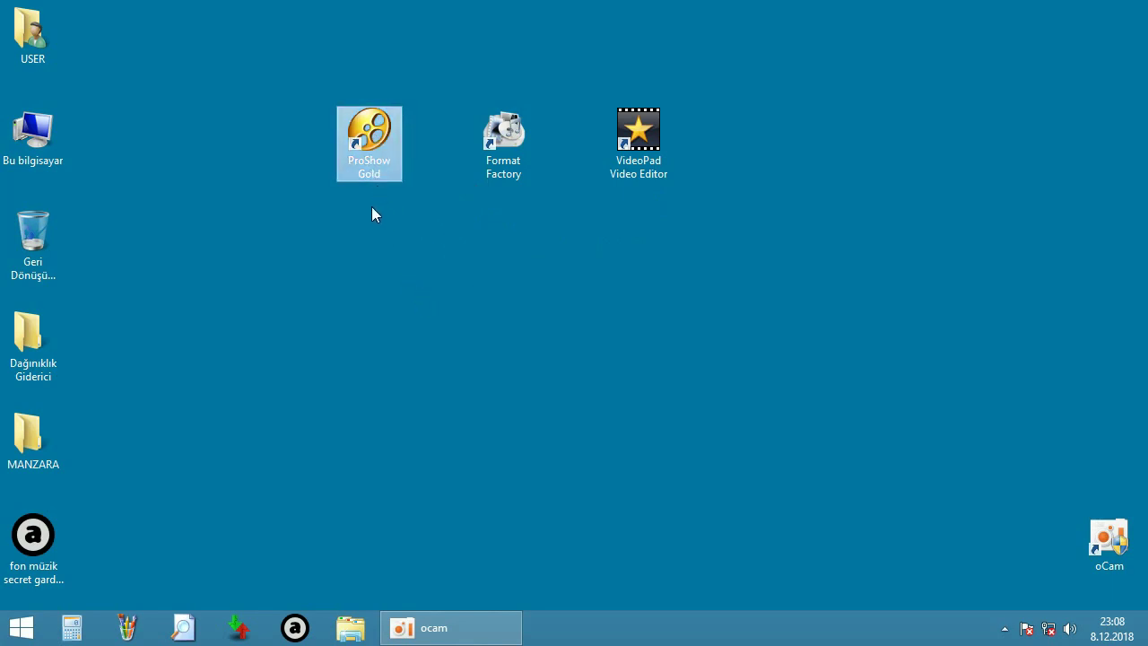
{"action": "left_click", "coordinate": [372, 214]}
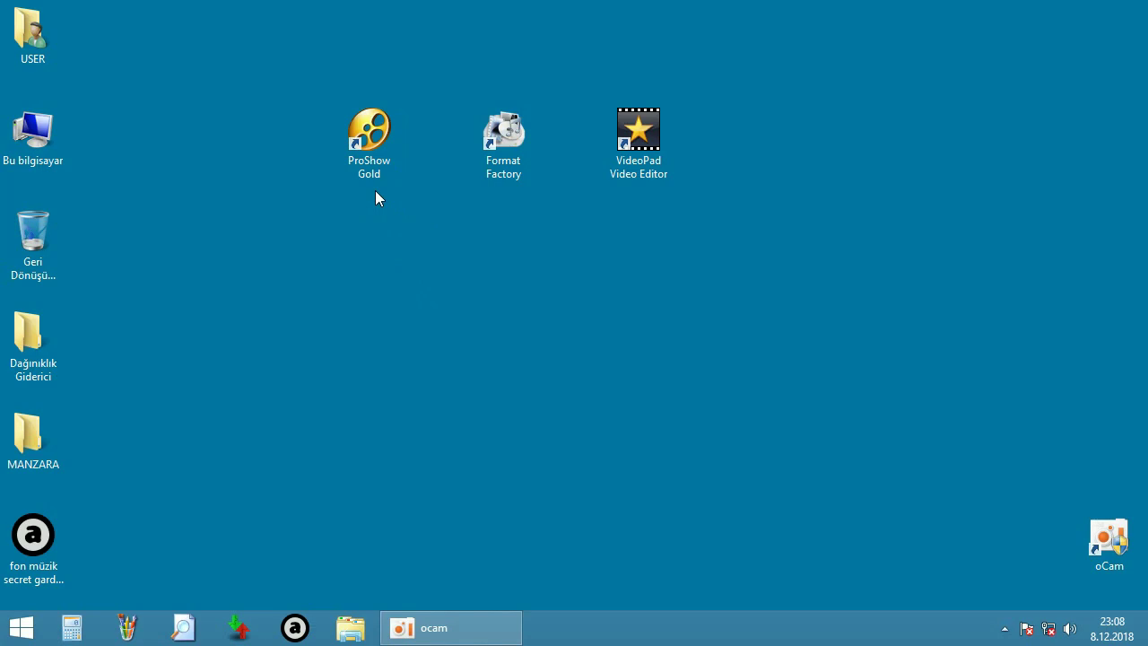
{"action": "left_click", "coordinate": [507, 175]}
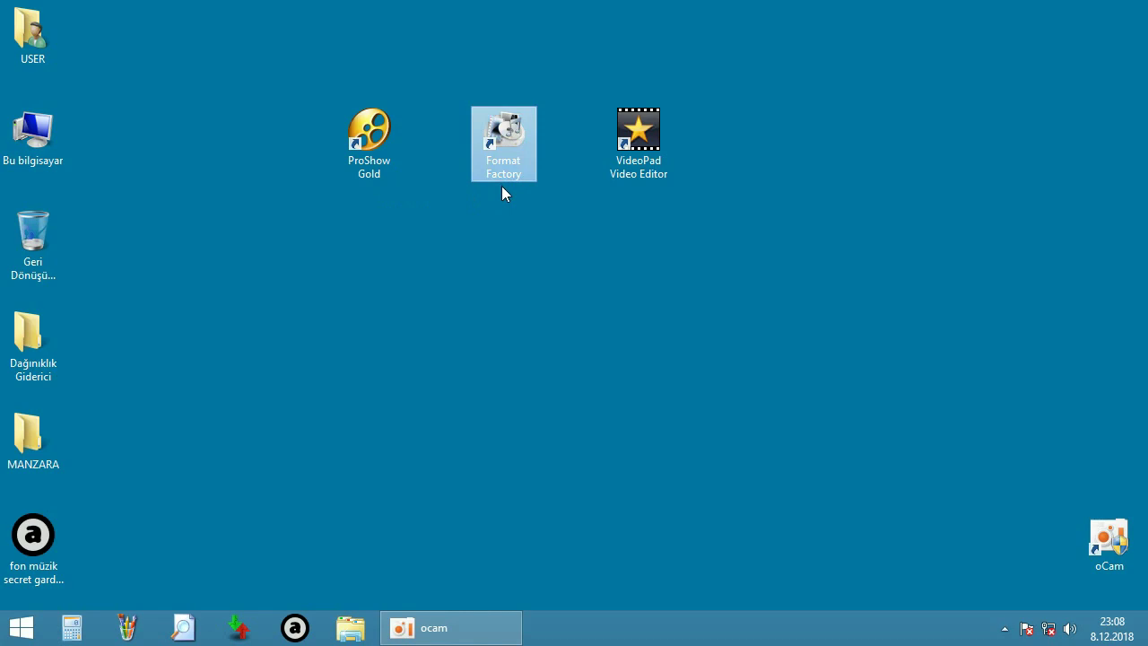
{"action": "left_click", "coordinate": [639, 176]}
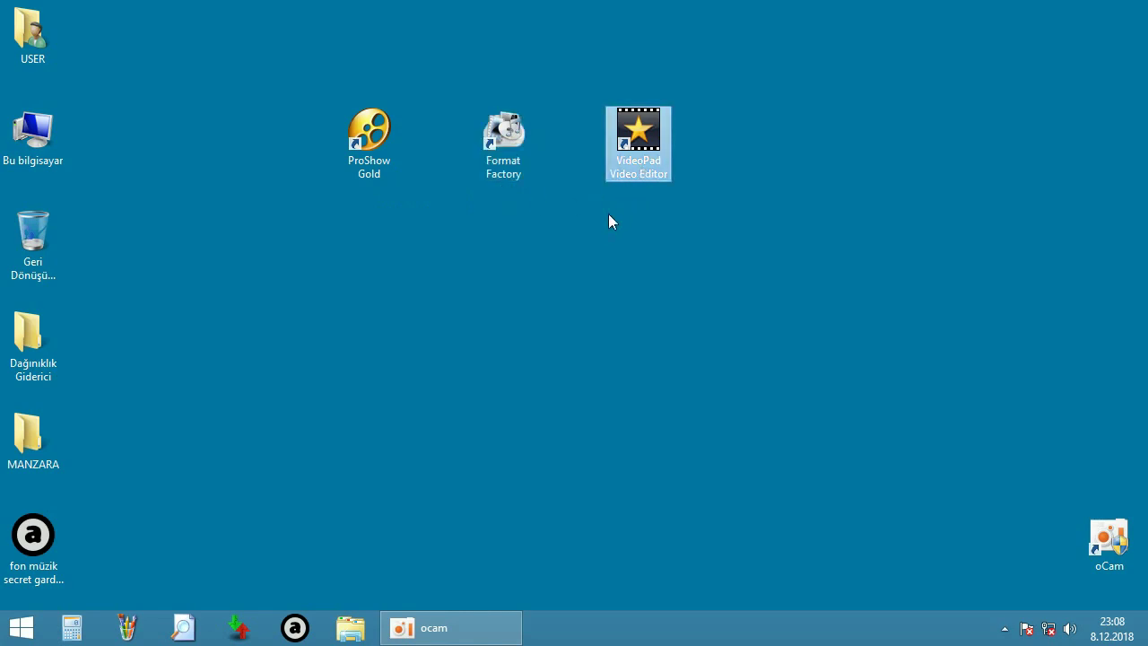
{"action": "left_click", "coordinate": [505, 172]}
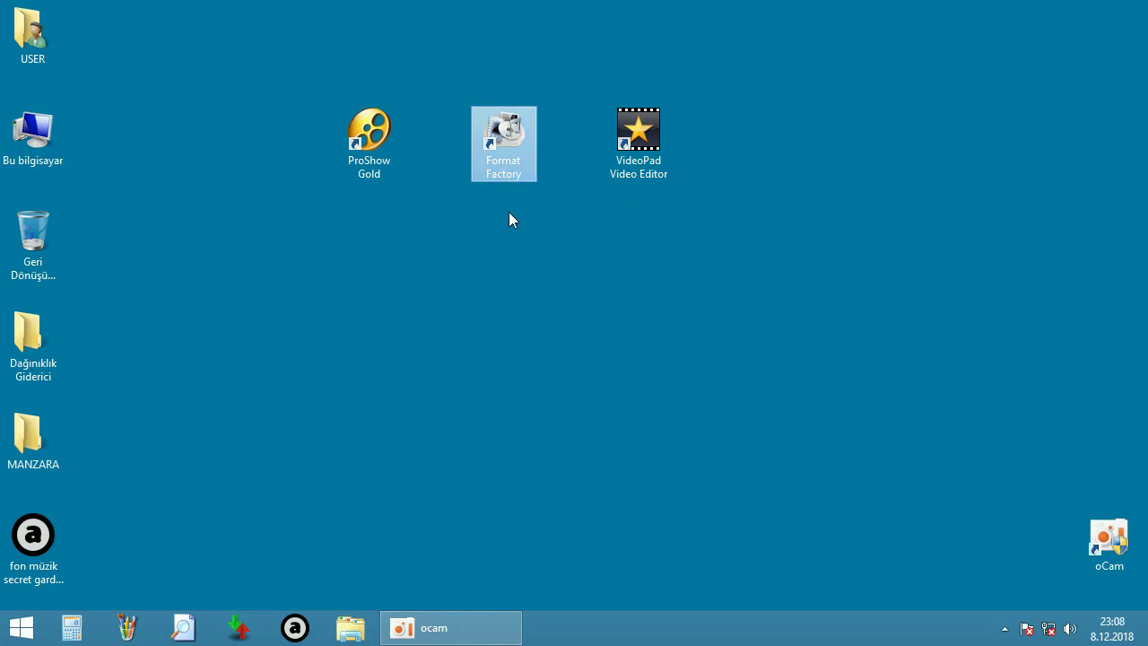
{"action": "left_click", "coordinate": [509, 213]}
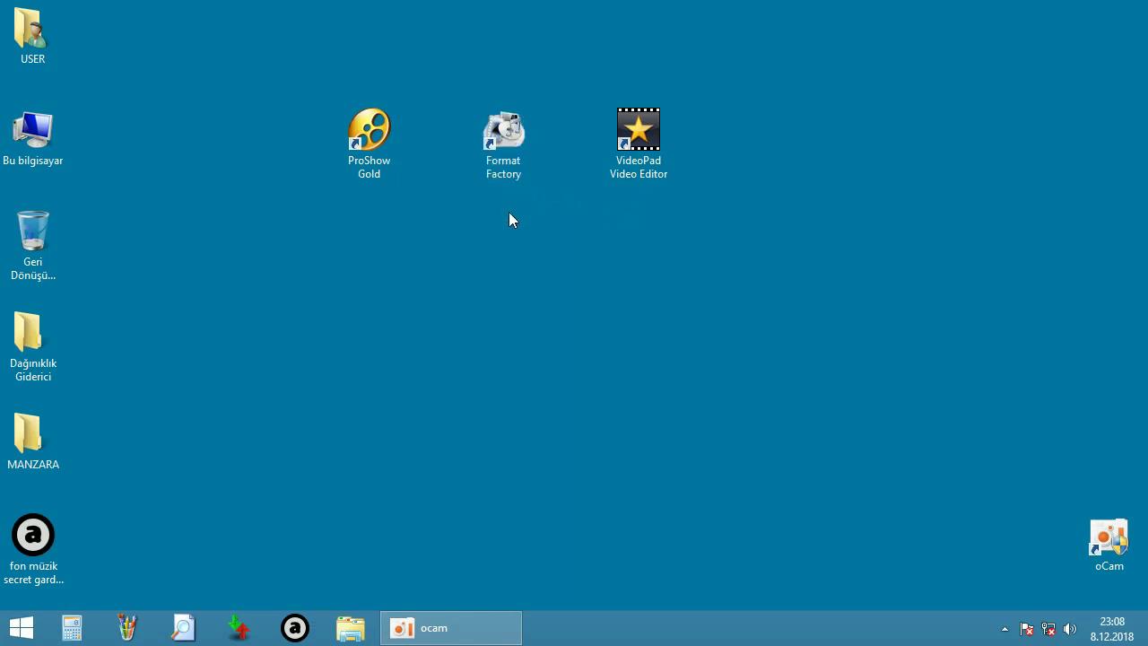
Step: Move the VideoPad Video Editor shortcut on the desktop away from the ProShow Gold and Format Factory shortcuts
{"action": "left_click_drag", "start_coordinate": [299, 111], "coordinate": [770, 253]}
{"action": "left_click", "coordinate": [638, 144]}
{"action": "left_click_drag", "start_coordinate": [639, 144], "coordinate": [905, 152]}
{"action": "left_click", "coordinate": [718, 265]}
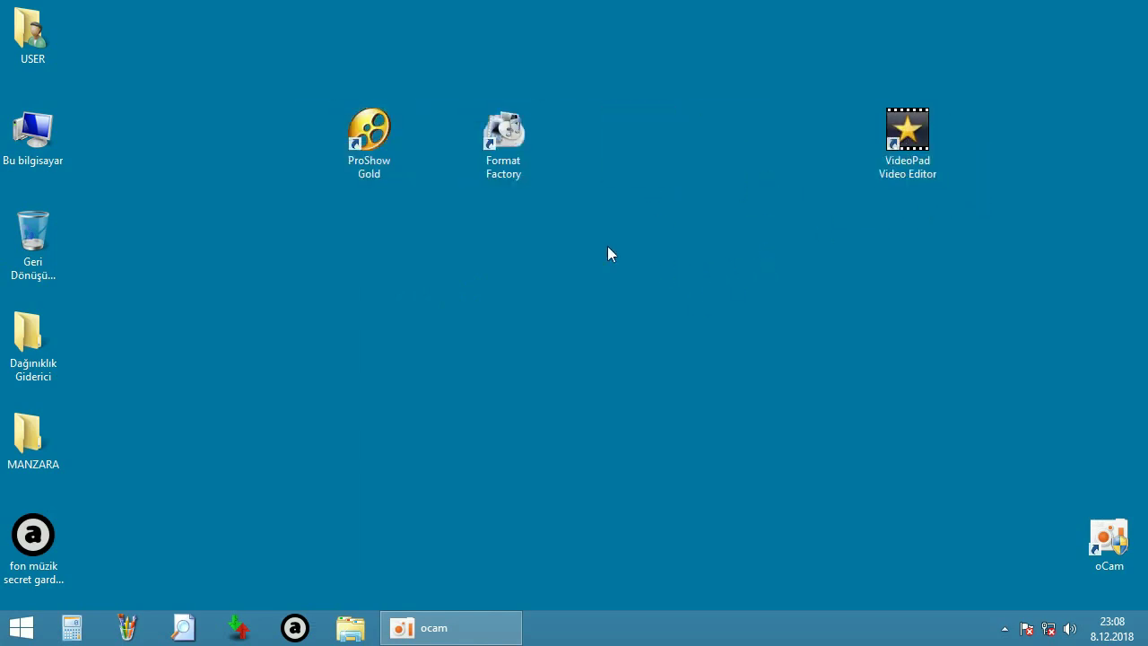
{"action": "left_click_drag", "start_coordinate": [297, 117], "coordinate": [580, 221]}
{"action": "left_click", "coordinate": [430, 314]}
Step: Open the MANZARA folder from the desktop to view its pictures, and close it
{"action": "left_click", "coordinate": [33, 435]}
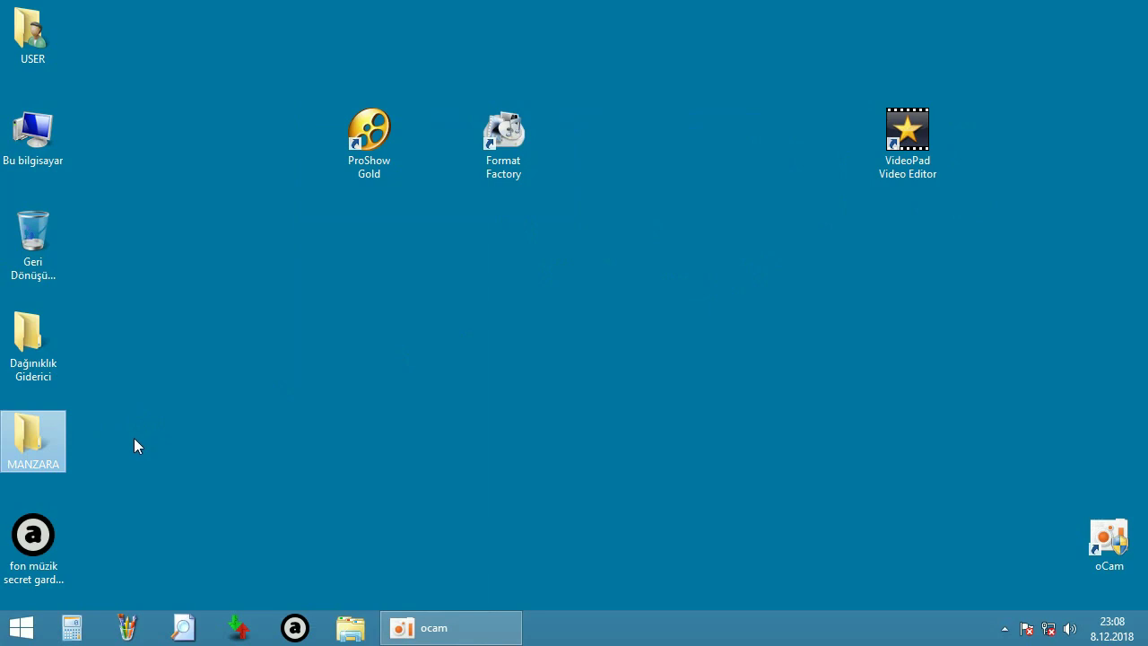
{"action": "double_click", "coordinate": [42, 442]}
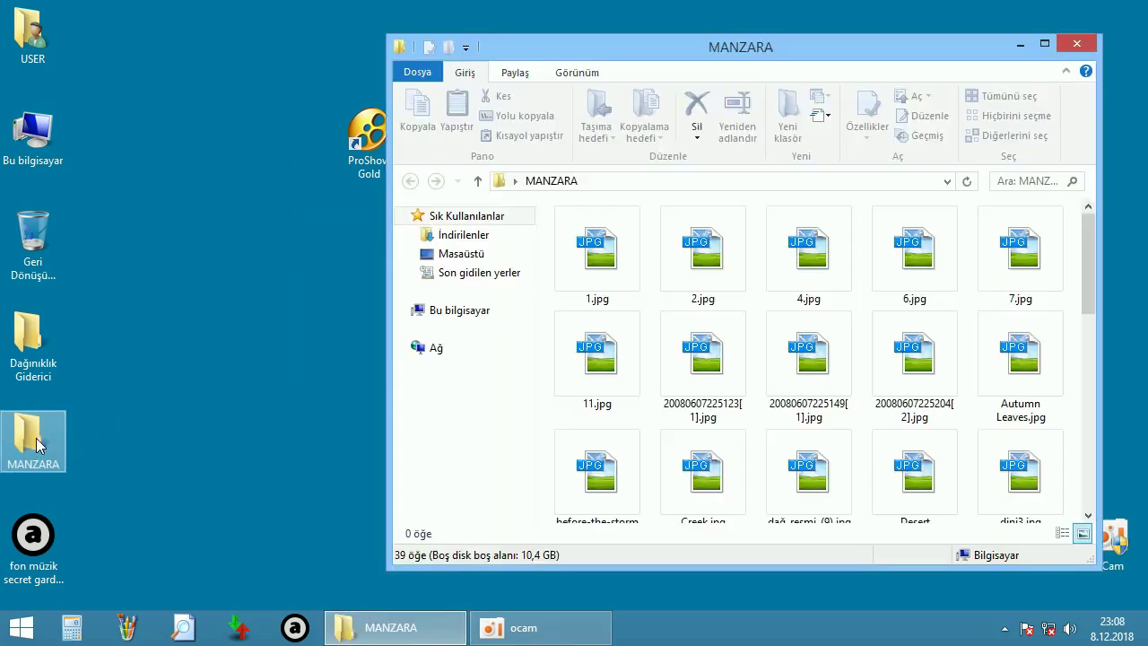
{"action": "left_click", "coordinate": [1076, 44]}
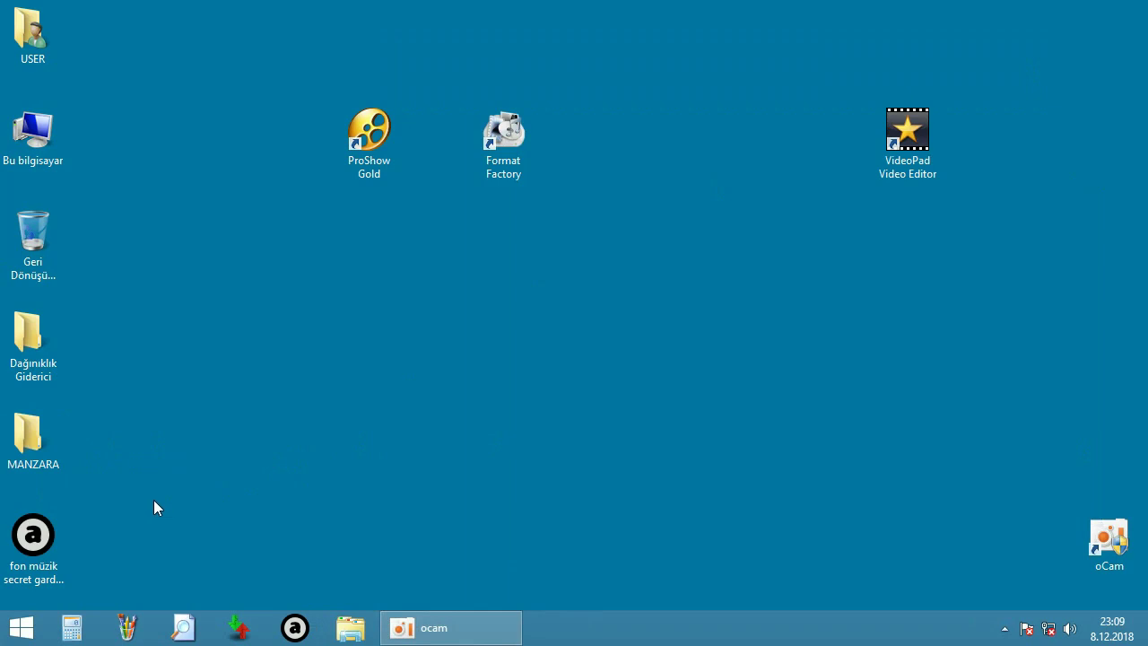
Step: Play the Secret Garden background music MP3 from the desktop in Audacious, and close the player
{"action": "left_click", "coordinate": [54, 531]}
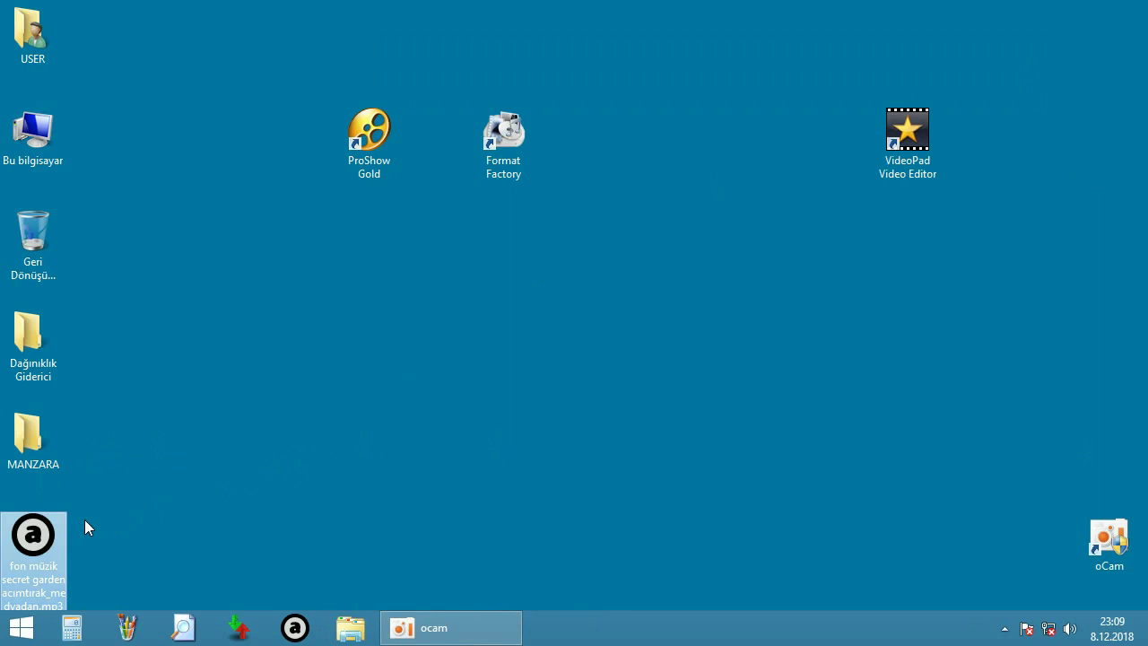
{"action": "left_click", "coordinate": [123, 496]}
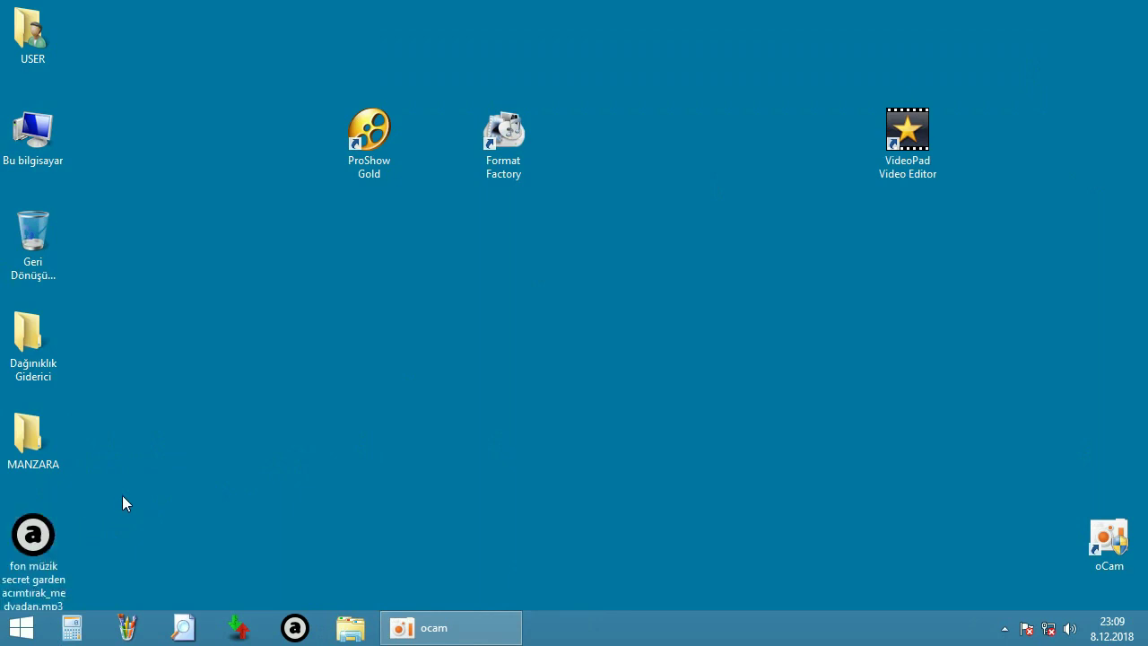
{"action": "mouse_move", "coordinate": [42, 524]}
{"action": "left_click", "coordinate": [296, 628]}
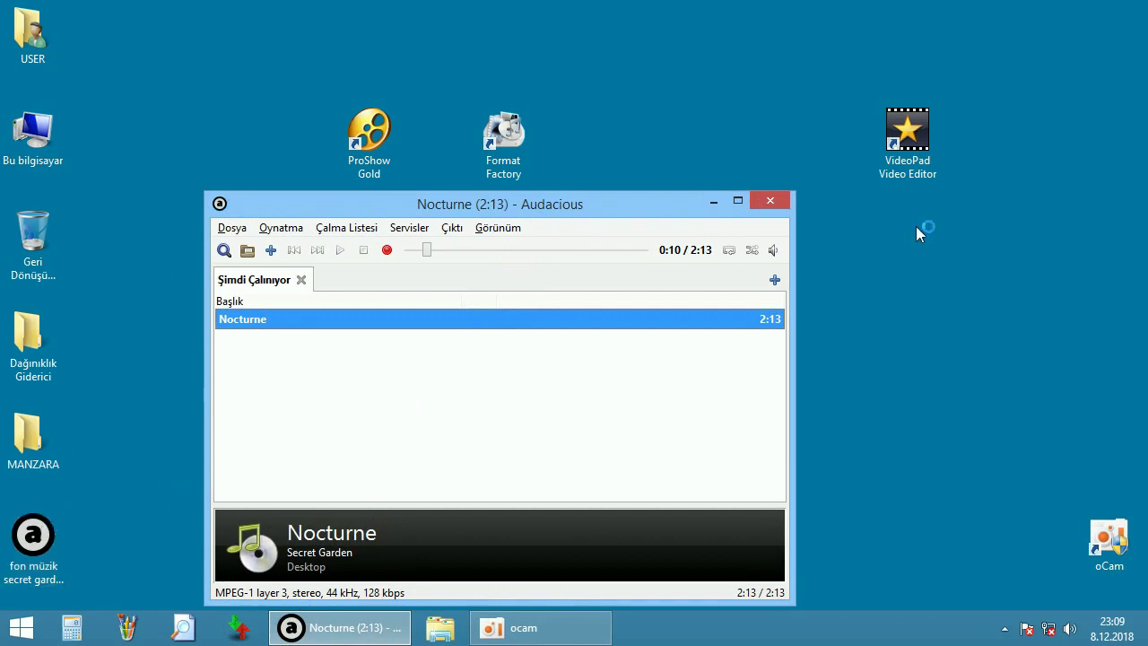
{"action": "left_click", "coordinate": [769, 200]}
{"action": "double_click", "coordinate": [33, 538]}
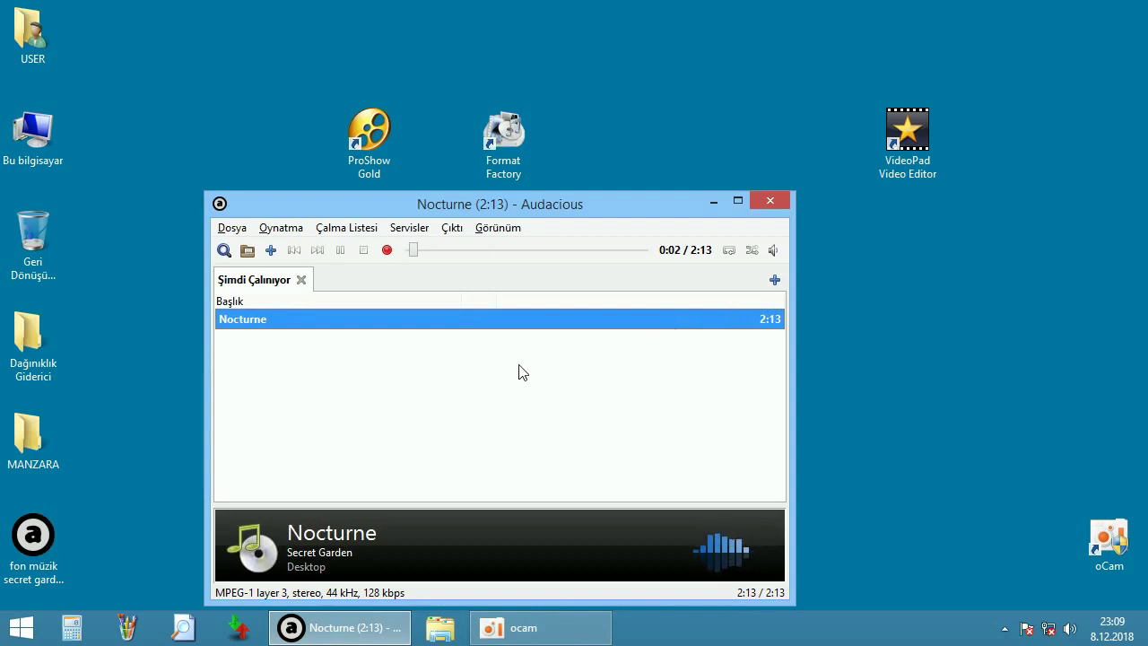
{"action": "left_click", "coordinate": [755, 201]}
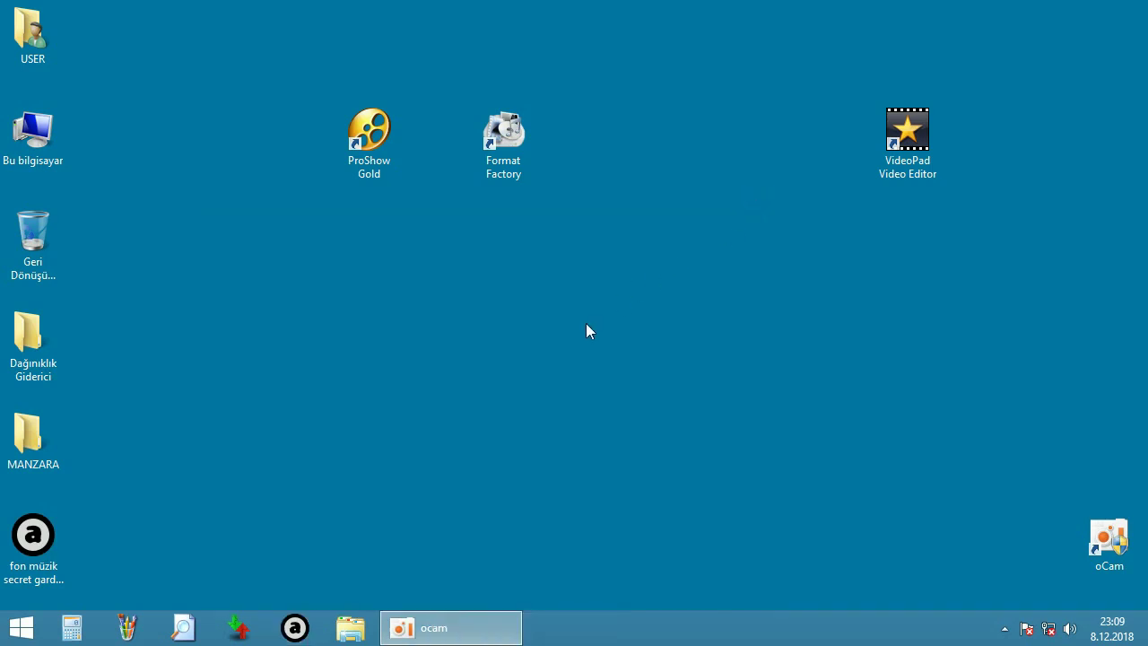
{"action": "left_click", "coordinate": [227, 395]}
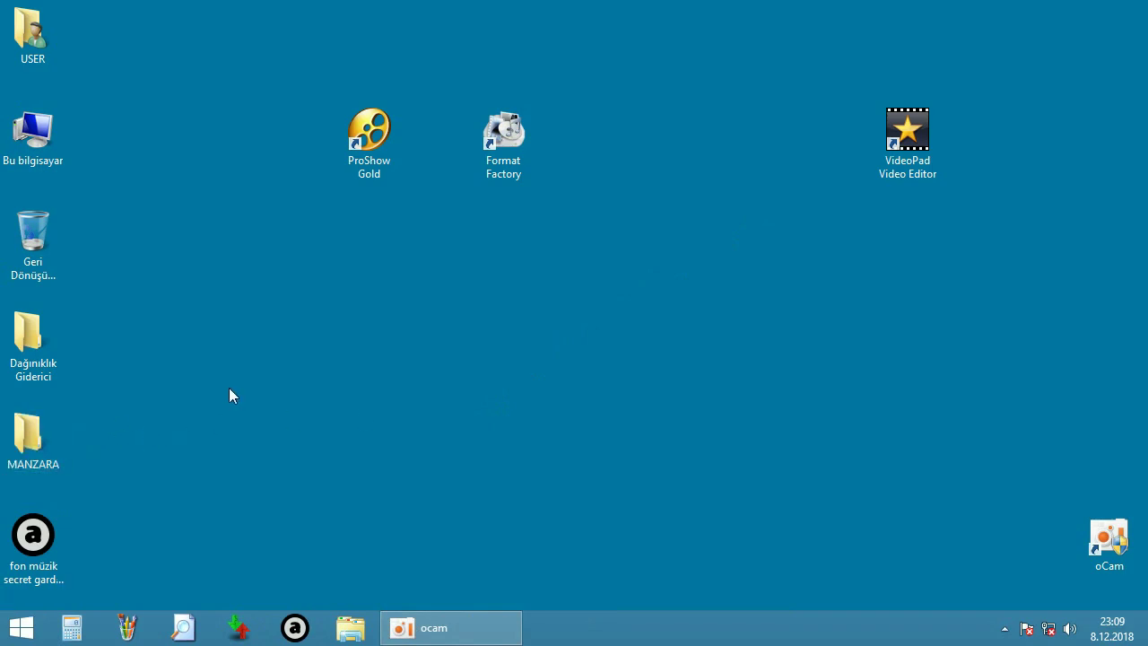
Step: Start ProShow Gold from the desktop and continue despite the low display resolution warning
{"action": "left_click", "coordinate": [363, 144]}
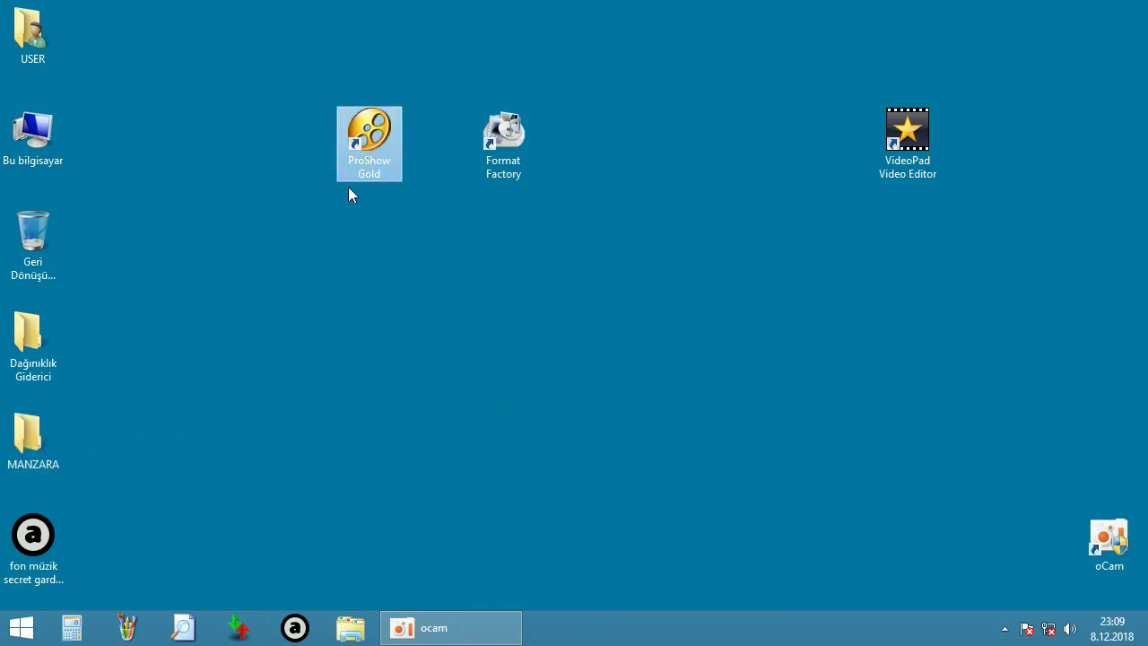
{"action": "double_click", "coordinate": [357, 147]}
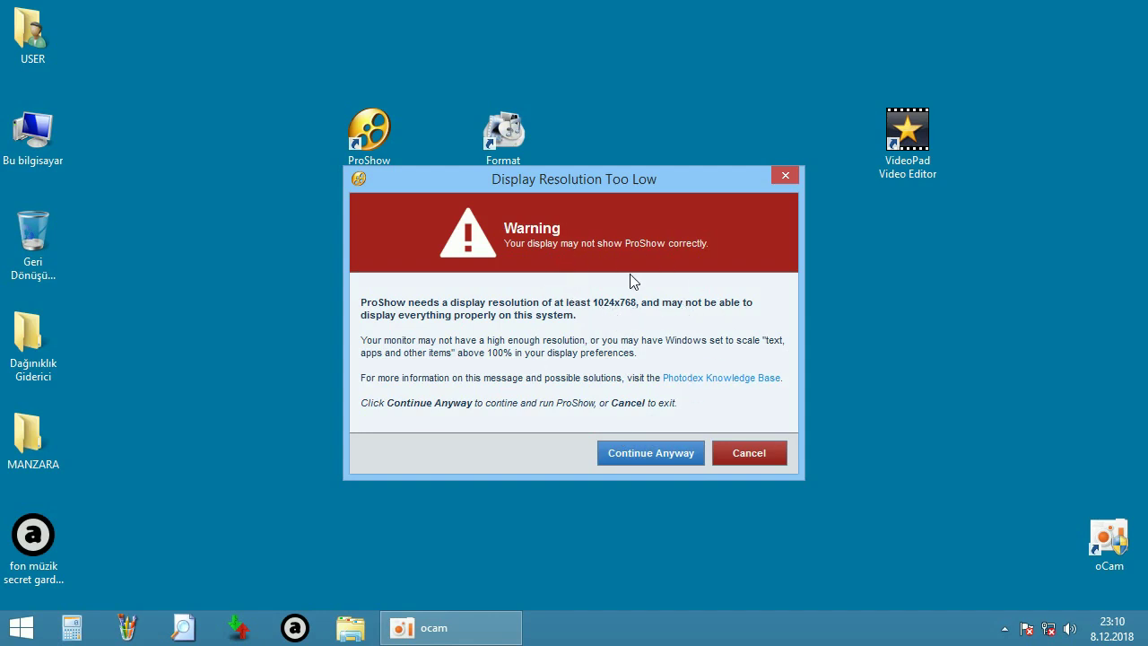
{"action": "left_click", "coordinate": [644, 453]}
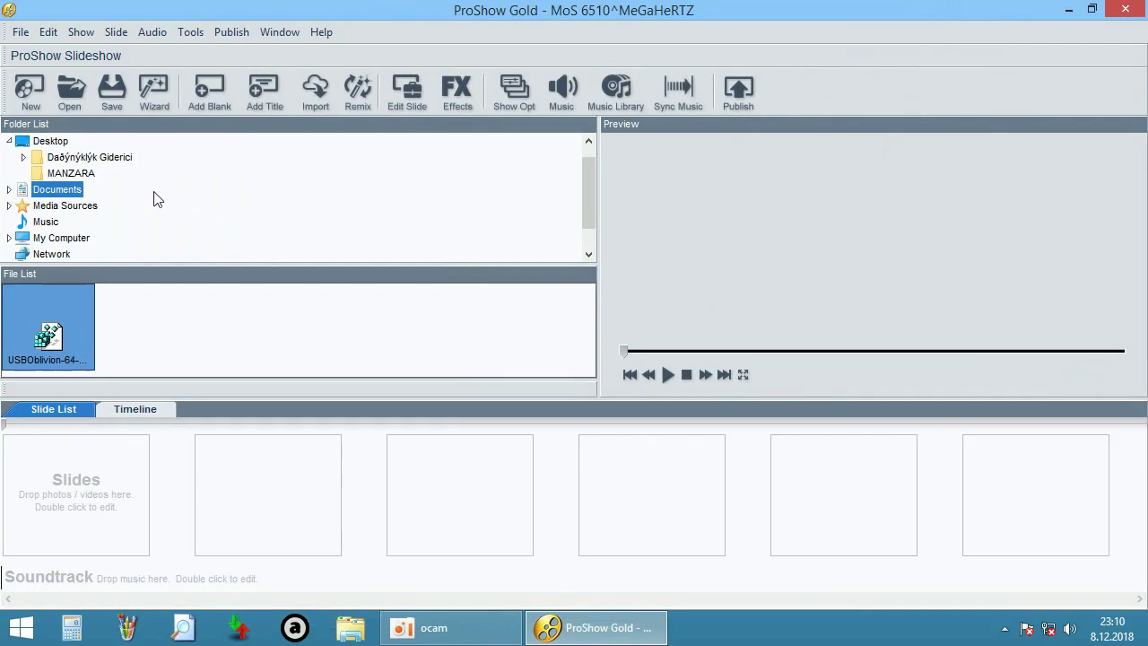
Step: Expand Desktop in the folder tree and show the pictures of its MANZARA folder
{"action": "left_click", "coordinate": [10, 142]}
{"action": "scroll", "coordinate": [269, 231], "scroll_direction": "up", "scroll_amount": 1}
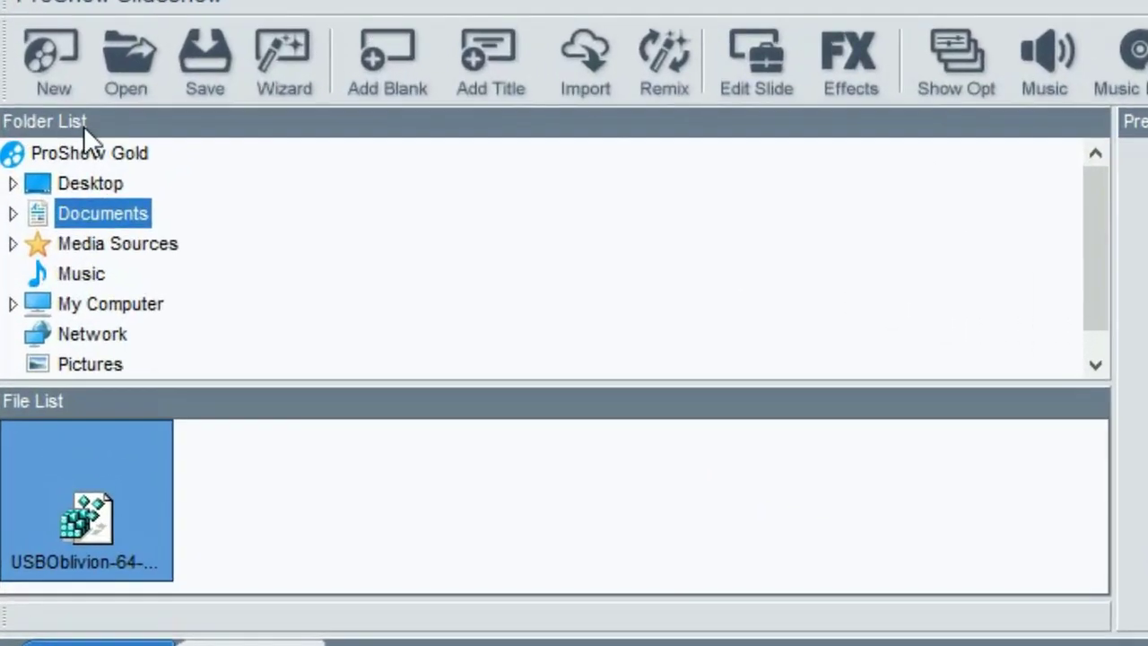
{"action": "left_click", "coordinate": [81, 182]}
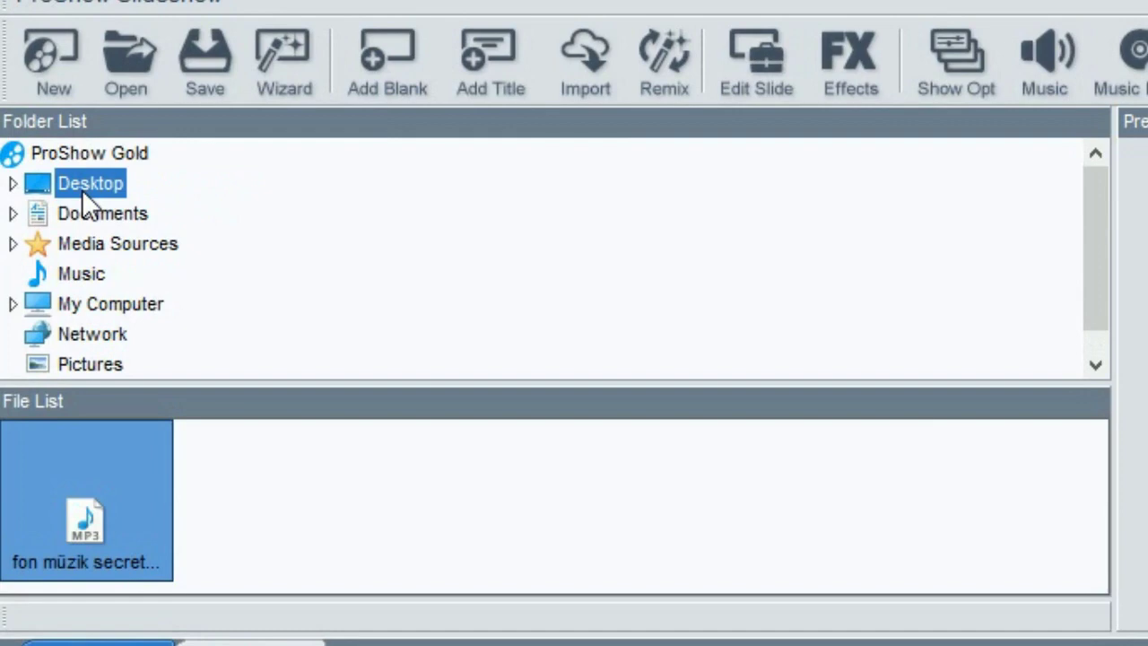
{"action": "left_click", "coordinate": [13, 184]}
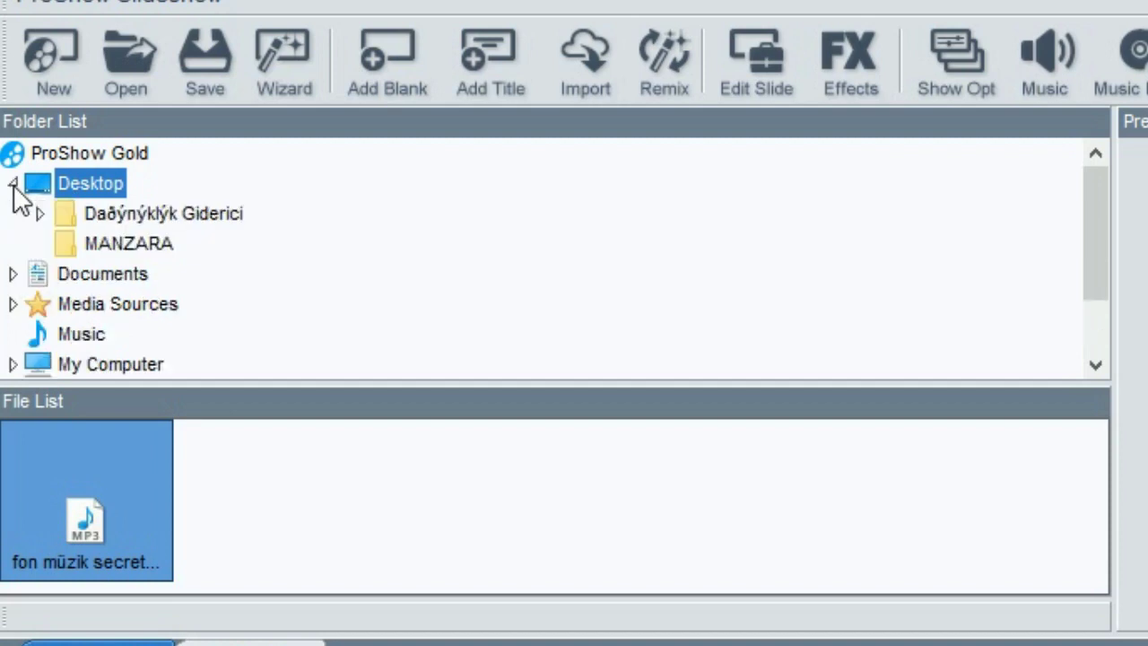
{"action": "left_click", "coordinate": [13, 184]}
{"action": "left_click", "coordinate": [13, 184]}
{"action": "left_click", "coordinate": [117, 246]}
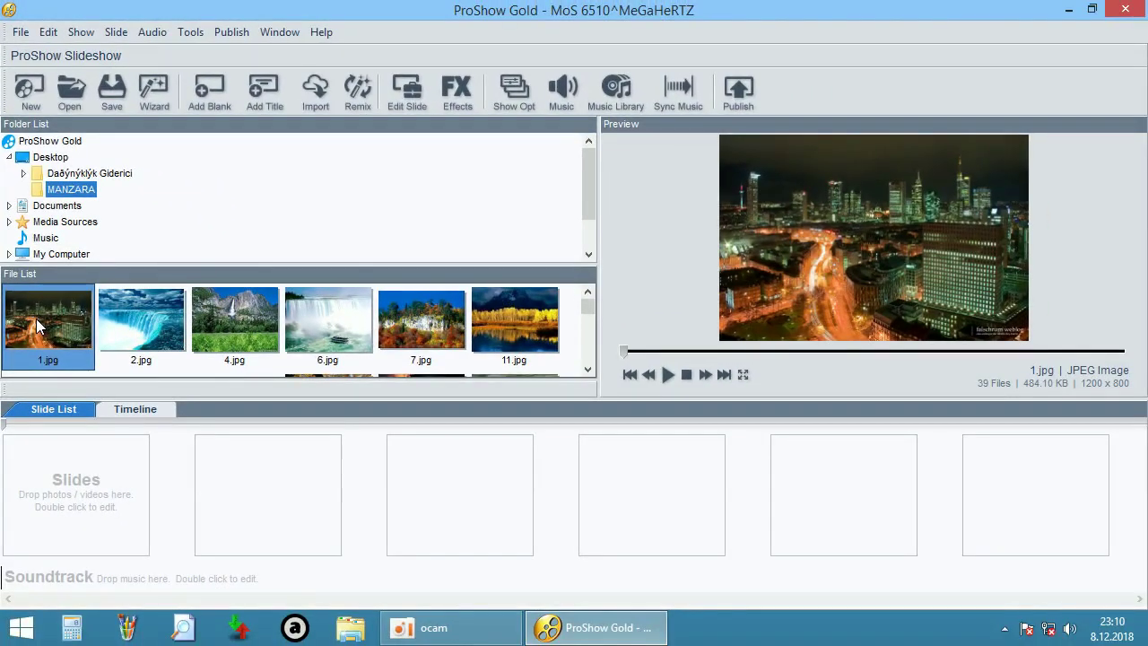
Step: Add 1.jpg, 4.jpg, 6.jpg, 7.jpg and 11.jpg to the slide list as slides 1 to 5
{"action": "left_click_drag", "start_coordinate": [147, 493], "coordinate": [172, 645]}
{"action": "left_click_drag", "start_coordinate": [94, 484], "coordinate": [95, 482]}
{"action": "left_click_drag", "start_coordinate": [234, 320], "coordinate": [287, 498]}
{"action": "left_click_drag", "start_coordinate": [328, 320], "coordinate": [471, 497]}
{"action": "left_click_drag", "start_coordinate": [429, 328], "coordinate": [648, 499]}
{"action": "left_click_drag", "start_coordinate": [512, 330], "coordinate": [832, 480]}
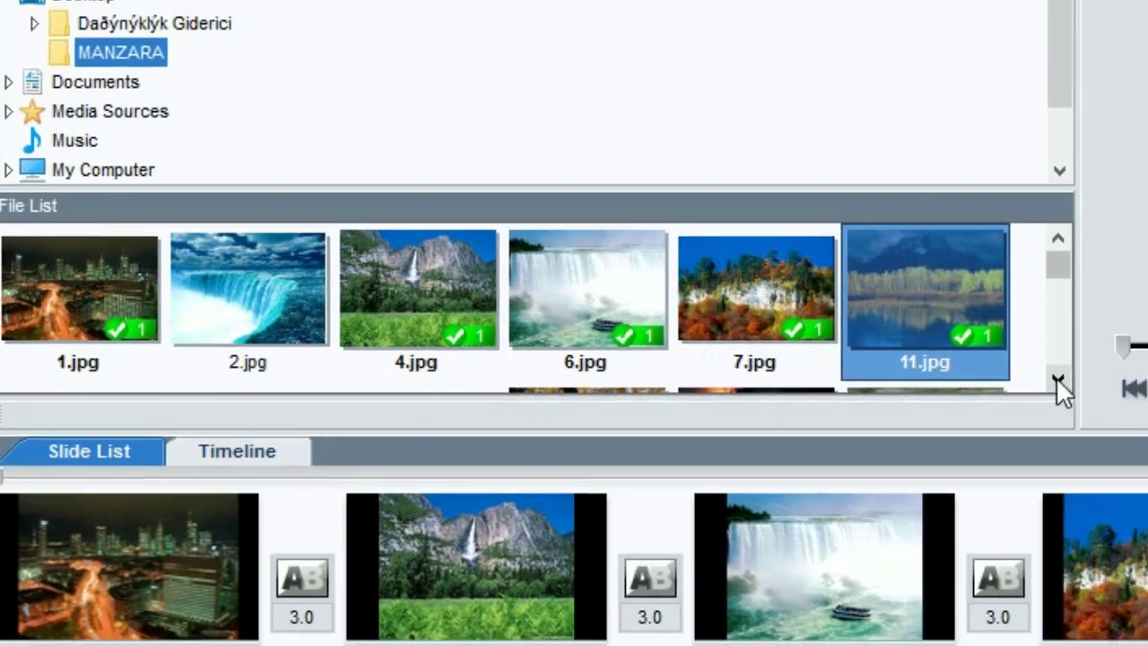
Step: Add Dock.jpg from the MANZARA folder to the end of the slide list as slide 6
{"action": "left_click", "coordinate": [1056, 381]}
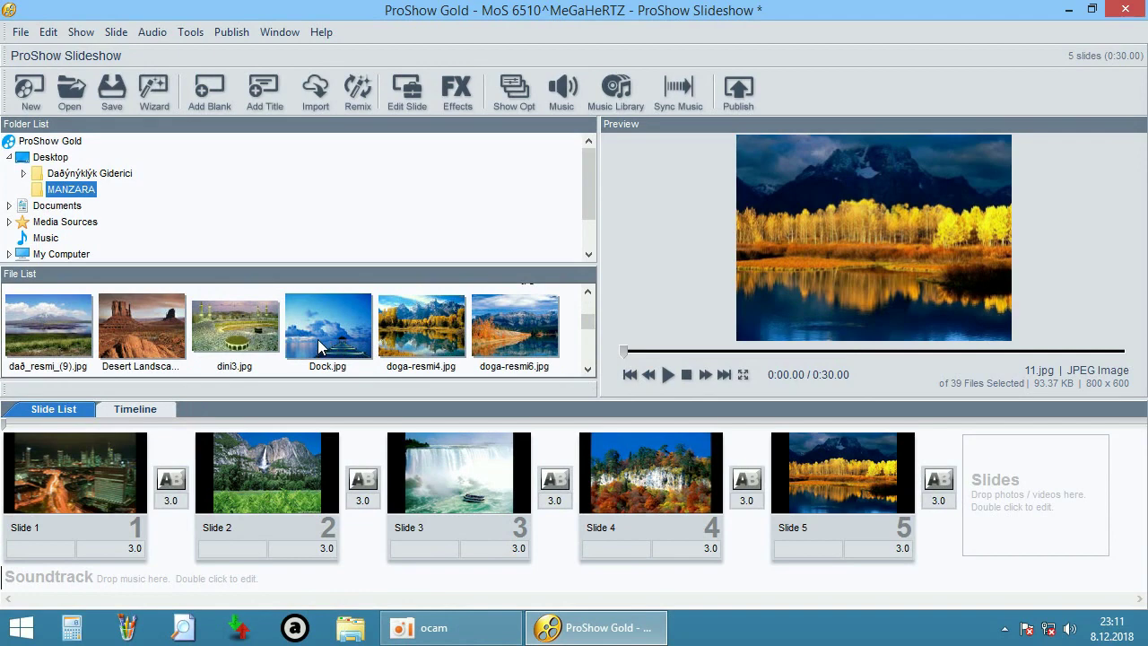
{"action": "left_click_drag", "start_coordinate": [321, 342], "coordinate": [1050, 508]}
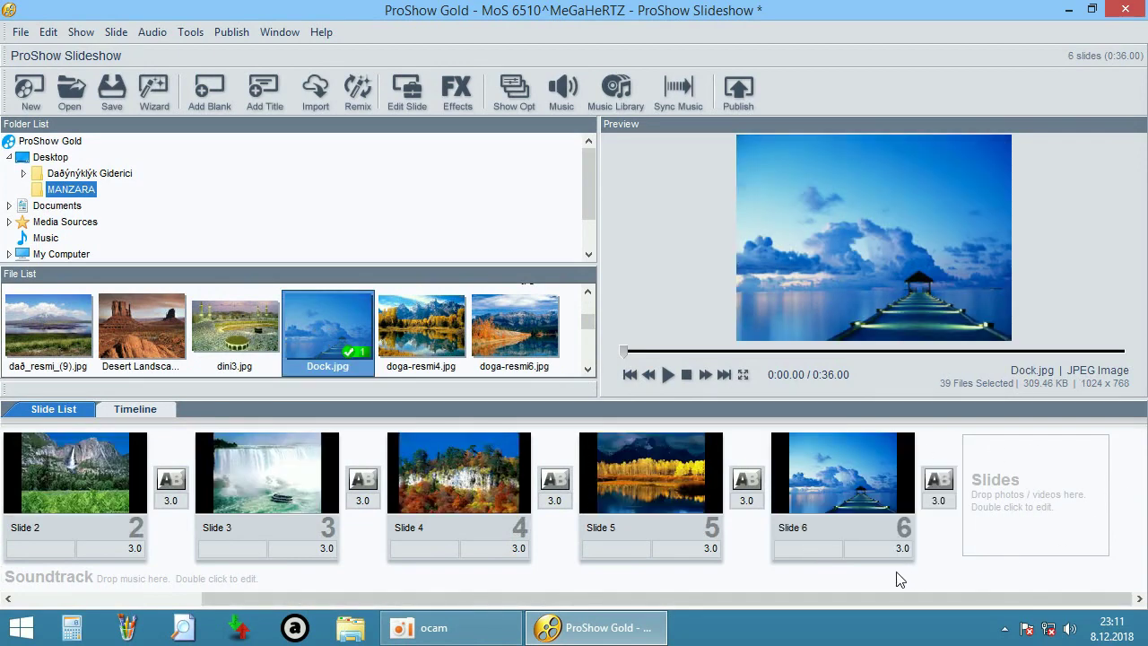
{"action": "left_click_drag", "start_coordinate": [633, 605], "coordinate": [424, 605]}
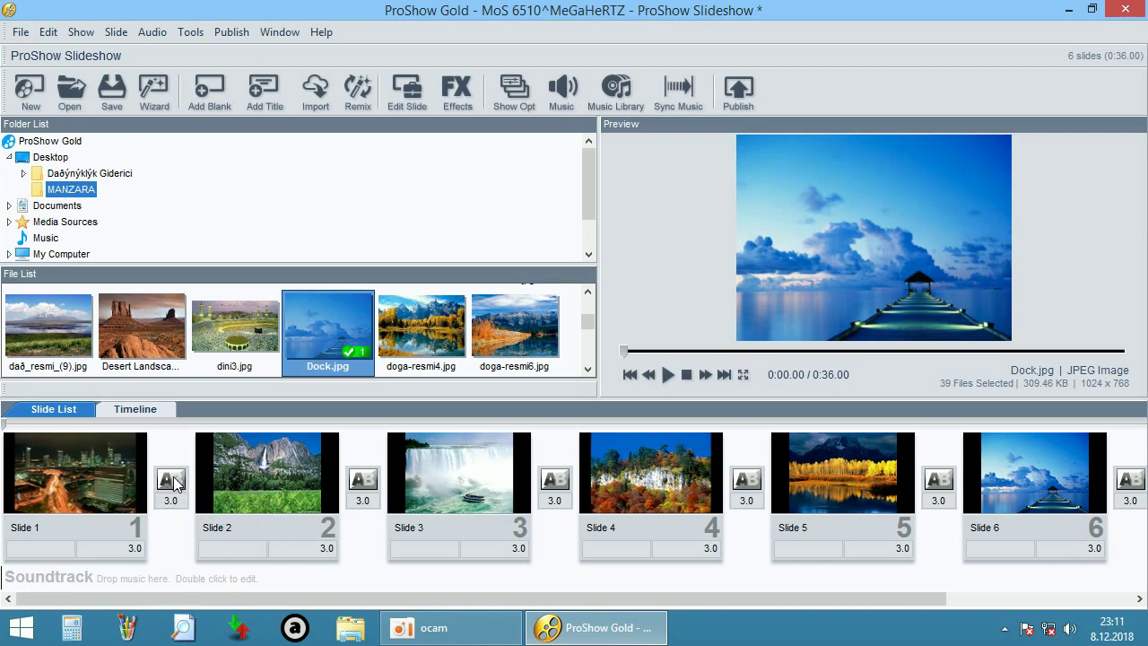
Step: Set the transition between slides 1 and 2 to Spin - Throw Right from the Fly-In and Fly-Out category
{"action": "double_click", "coordinate": [175, 484]}
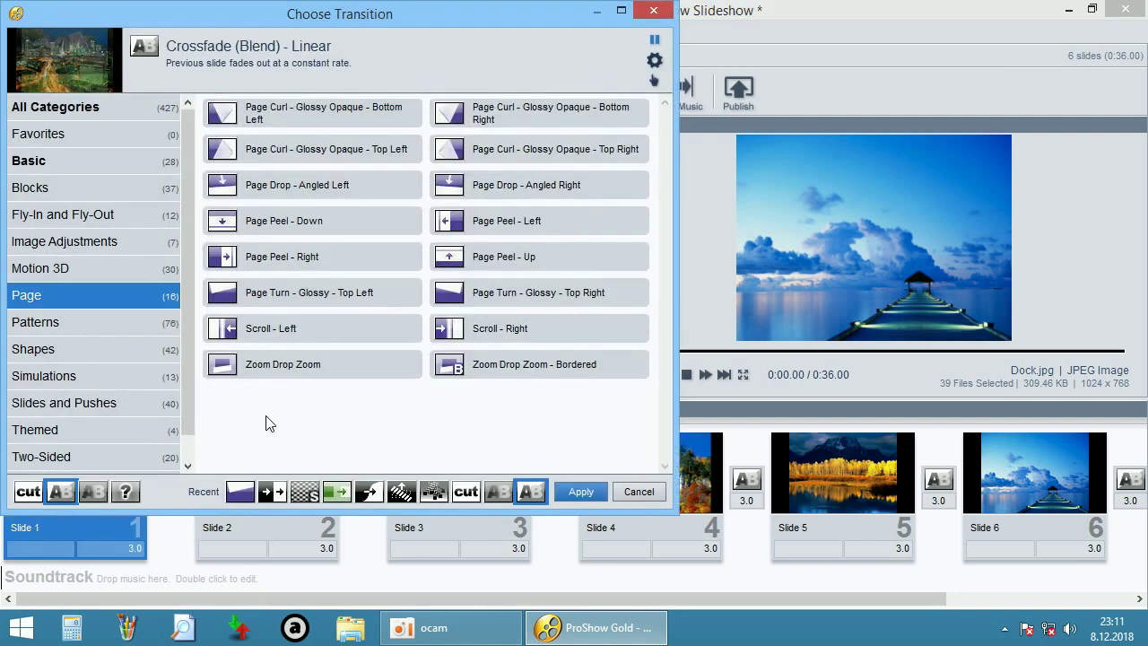
{"action": "left_click", "coordinate": [81, 192]}
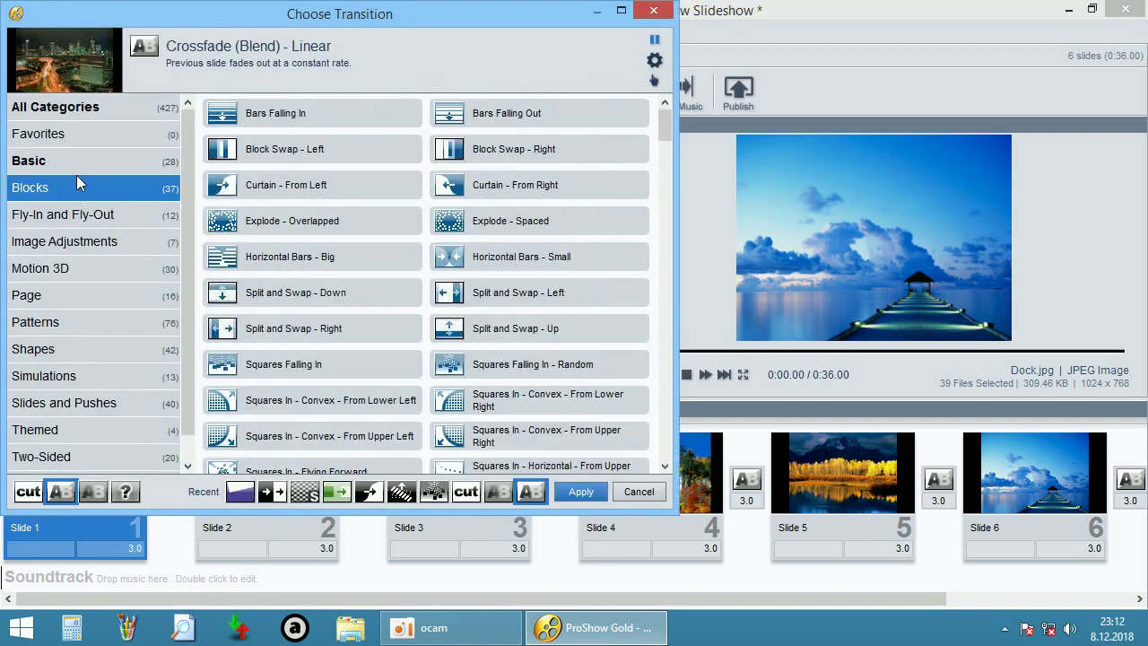
{"action": "left_click", "coordinate": [70, 218]}
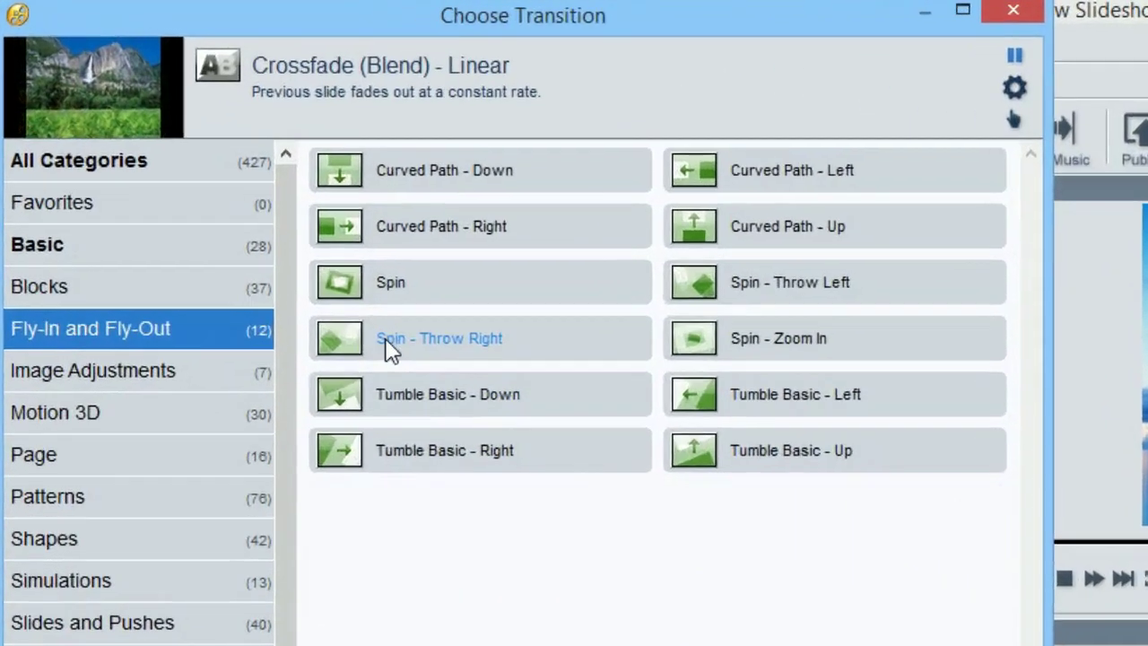
{"action": "left_click", "coordinate": [252, 221]}
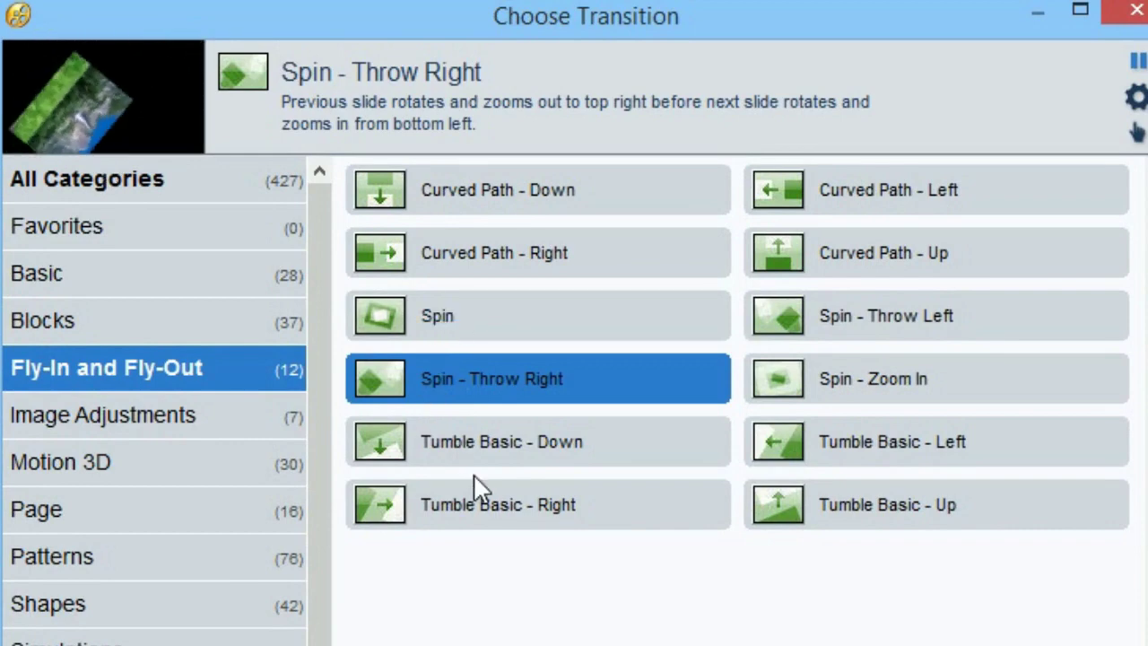
{"action": "left_click", "coordinate": [470, 441]}
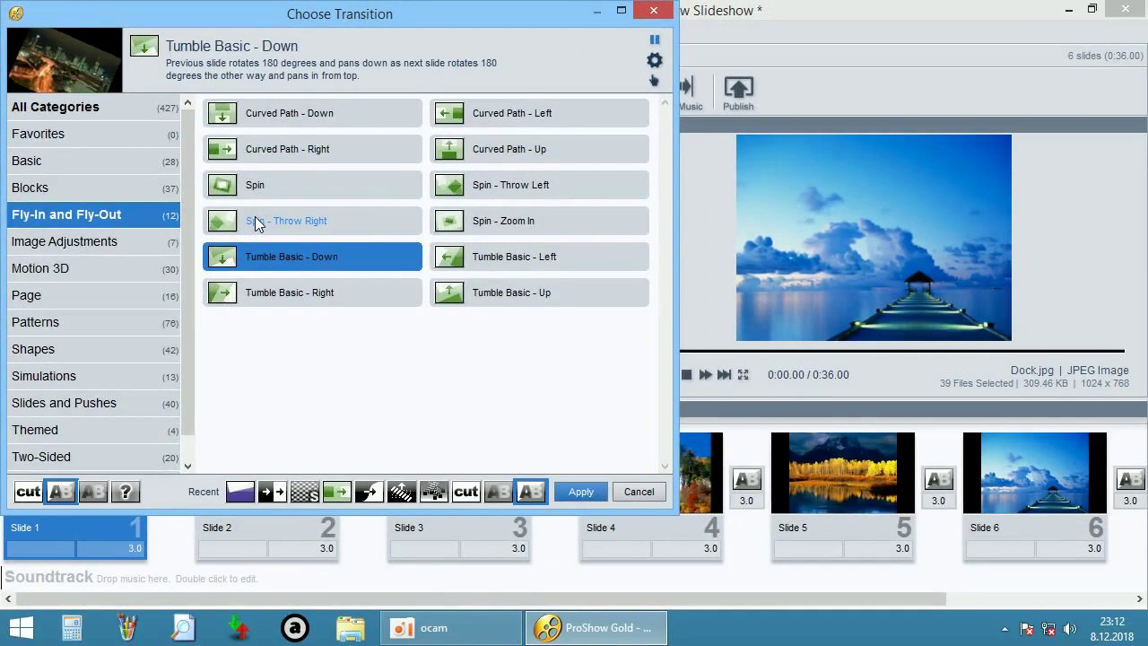
{"action": "left_click", "coordinate": [255, 219]}
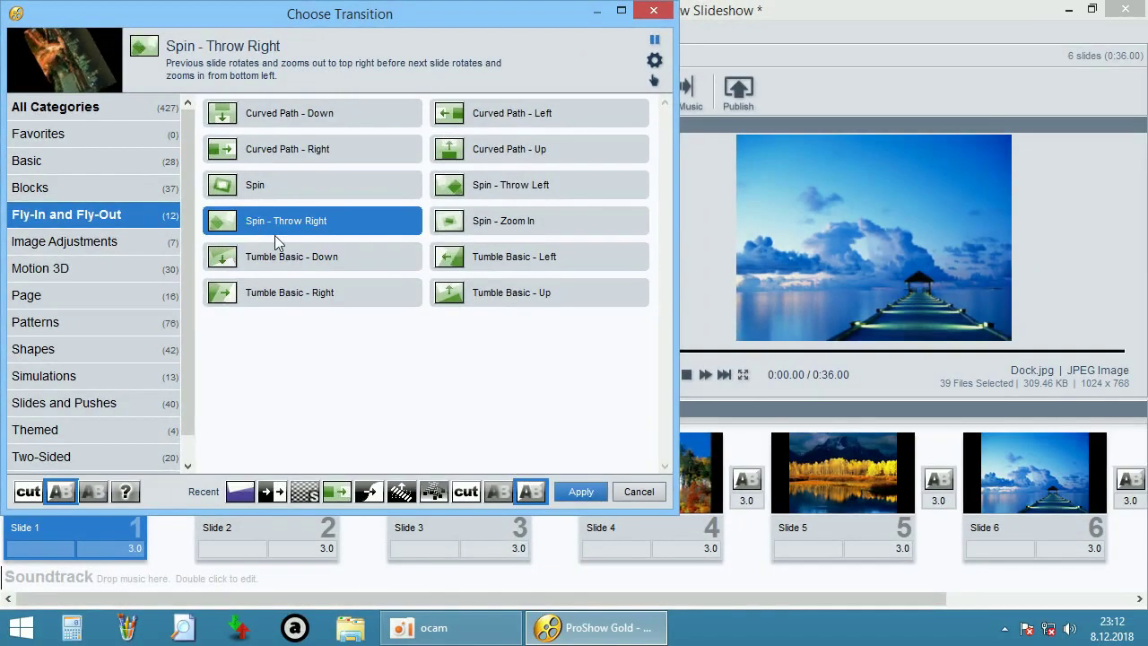
{"action": "left_click", "coordinate": [579, 493]}
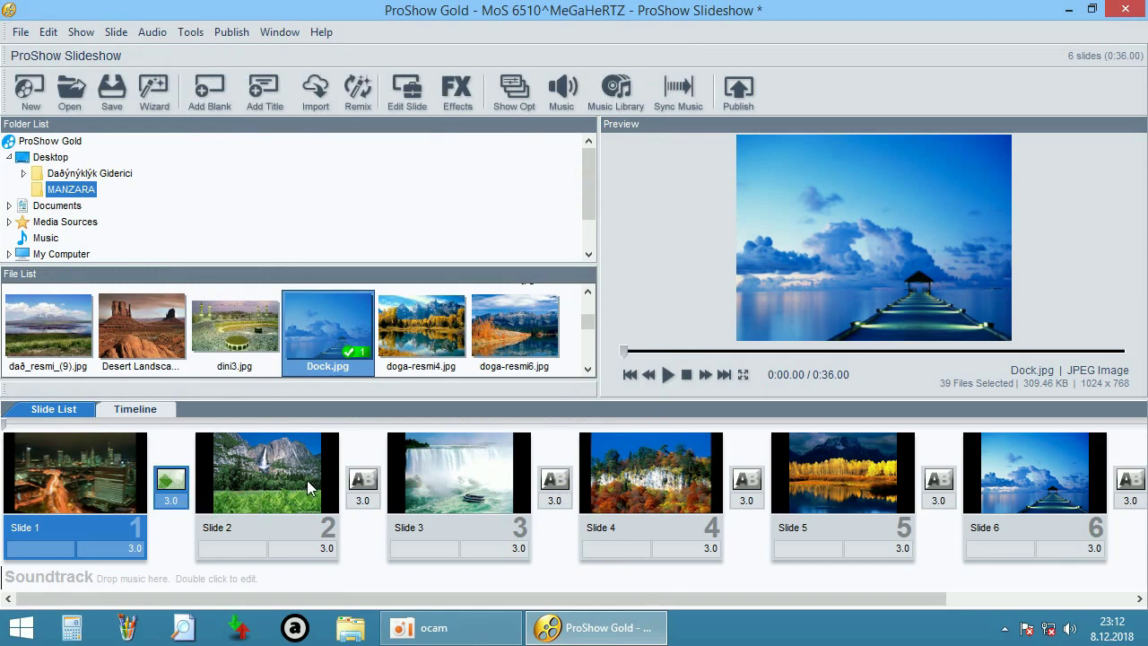
Step: Set the transition between slides 2 and 3 to the Fly-In and Fly-Out effect Spin
{"action": "left_click", "coordinate": [370, 487]}
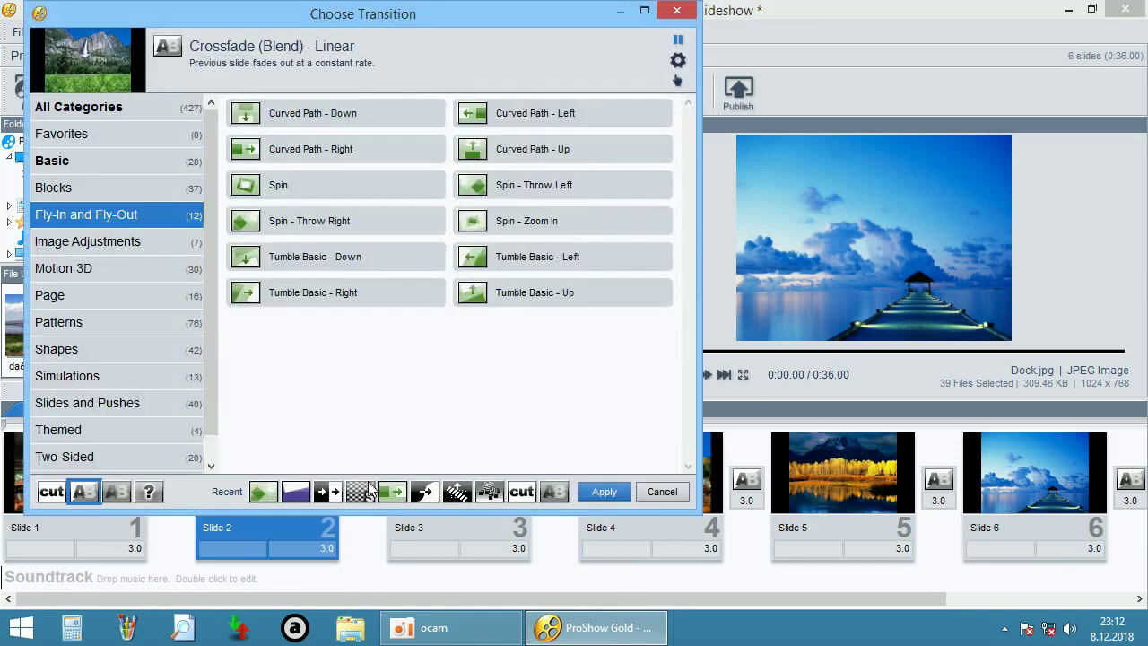
{"action": "left_click", "coordinate": [547, 260]}
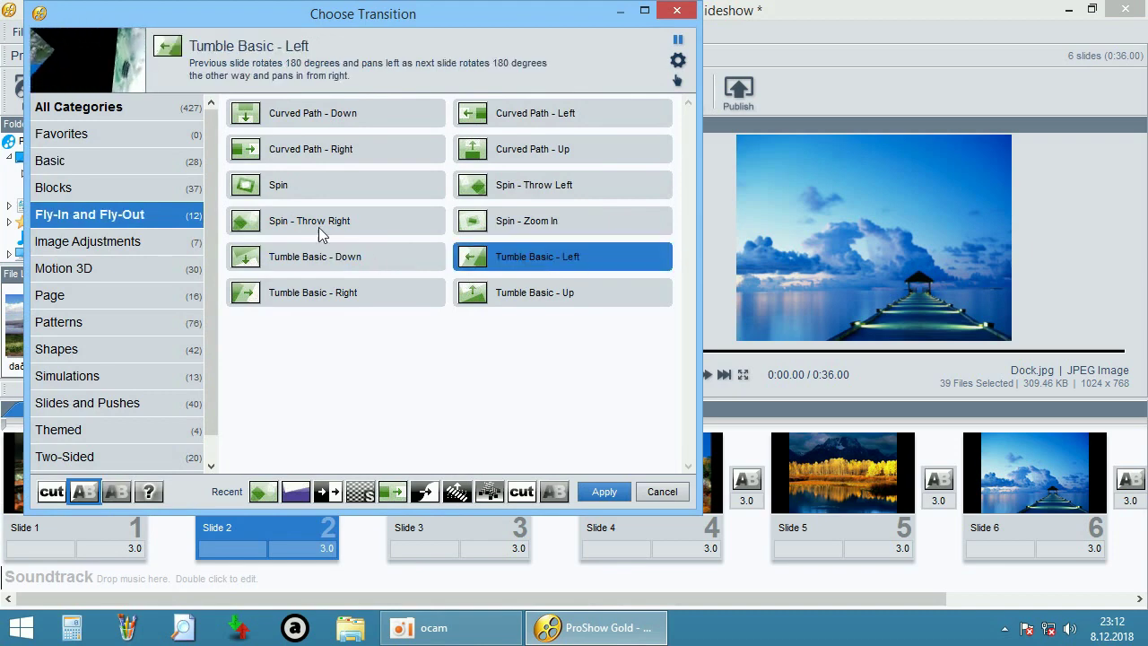
{"action": "left_click", "coordinate": [283, 194]}
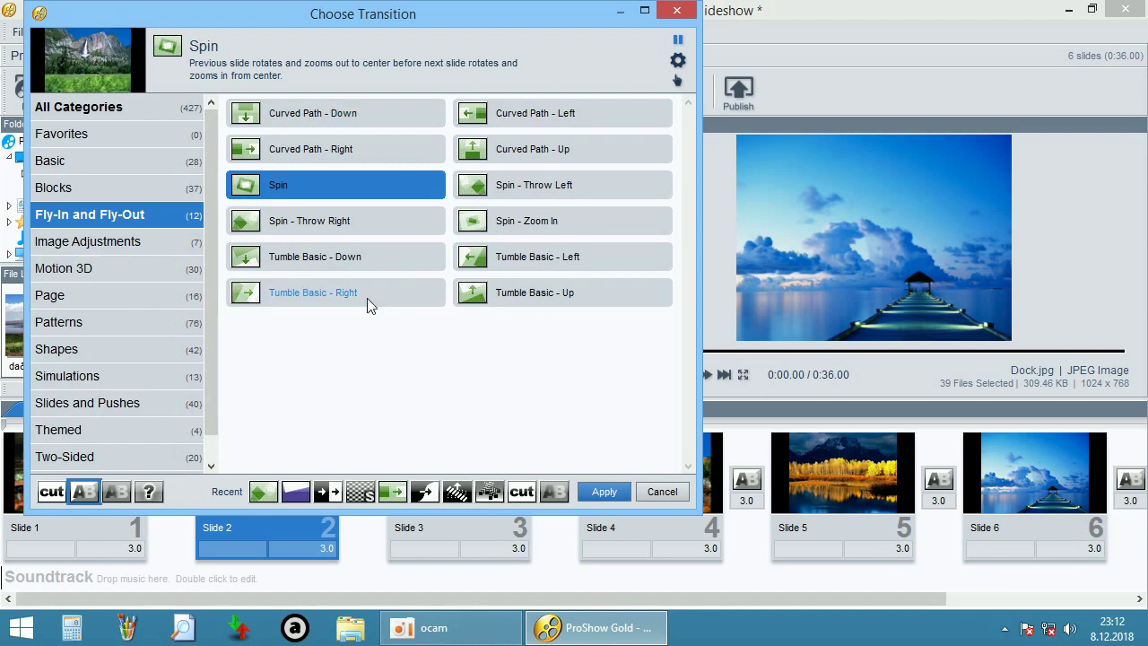
{"action": "left_click", "coordinate": [614, 492]}
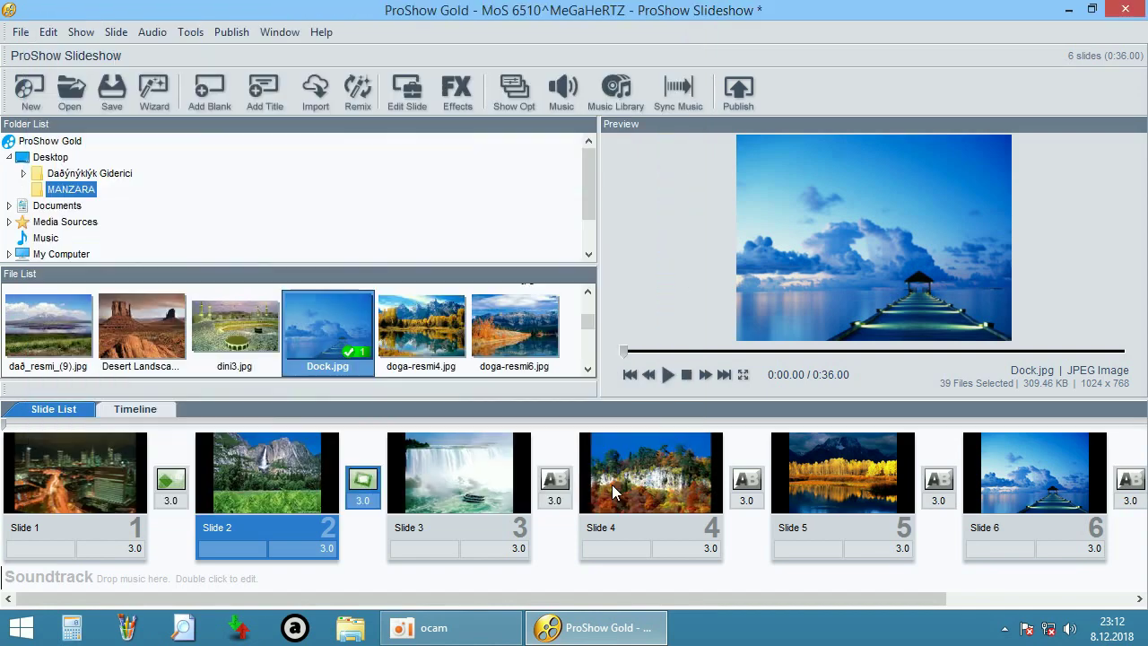
Step: Set the transition after slide 3 to Tumble Basic - Down and the one after slide 4 to Spin - Zoom In
{"action": "left_click", "coordinate": [563, 483]}
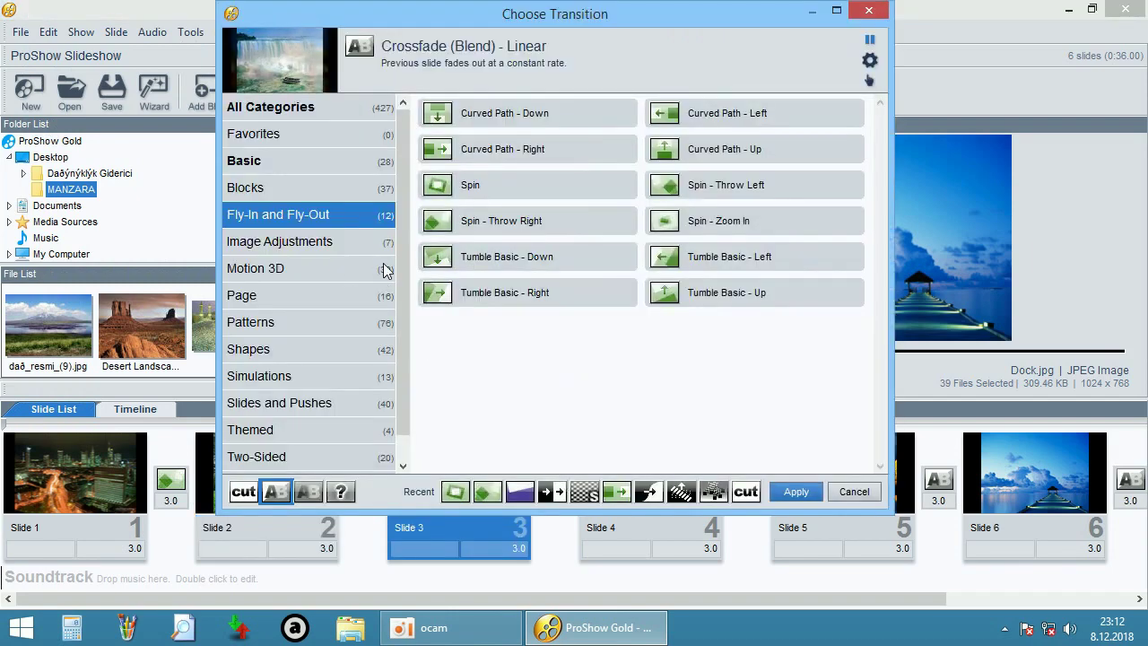
{"action": "left_click", "coordinate": [504, 259]}
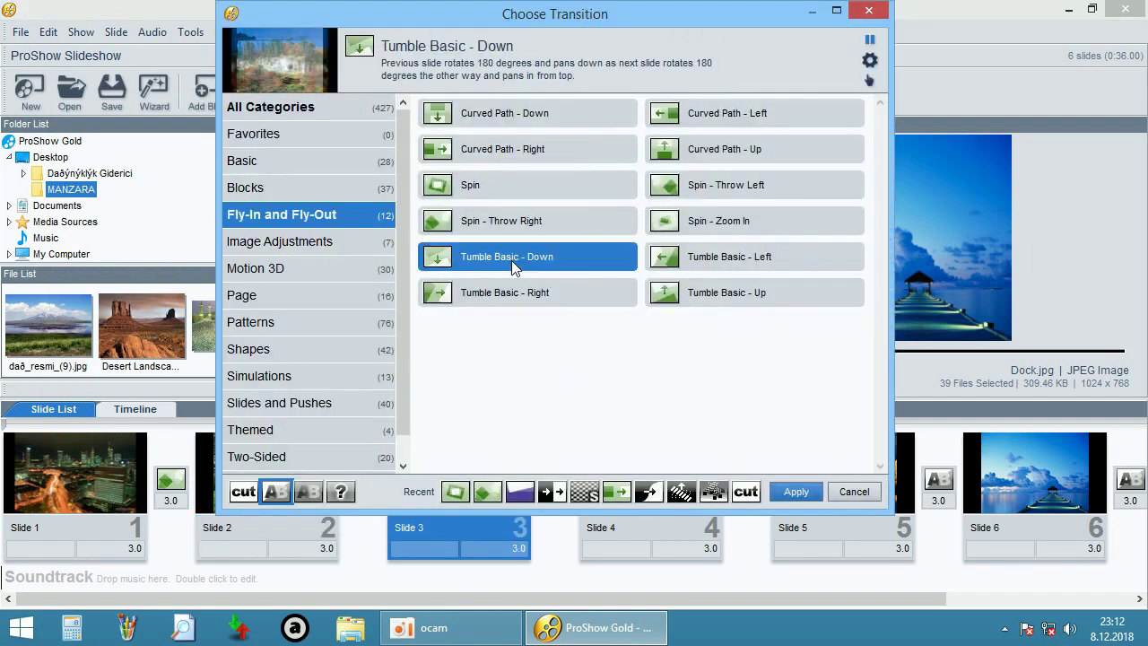
{"action": "left_click", "coordinate": [796, 492]}
{"action": "left_click", "coordinate": [749, 482]}
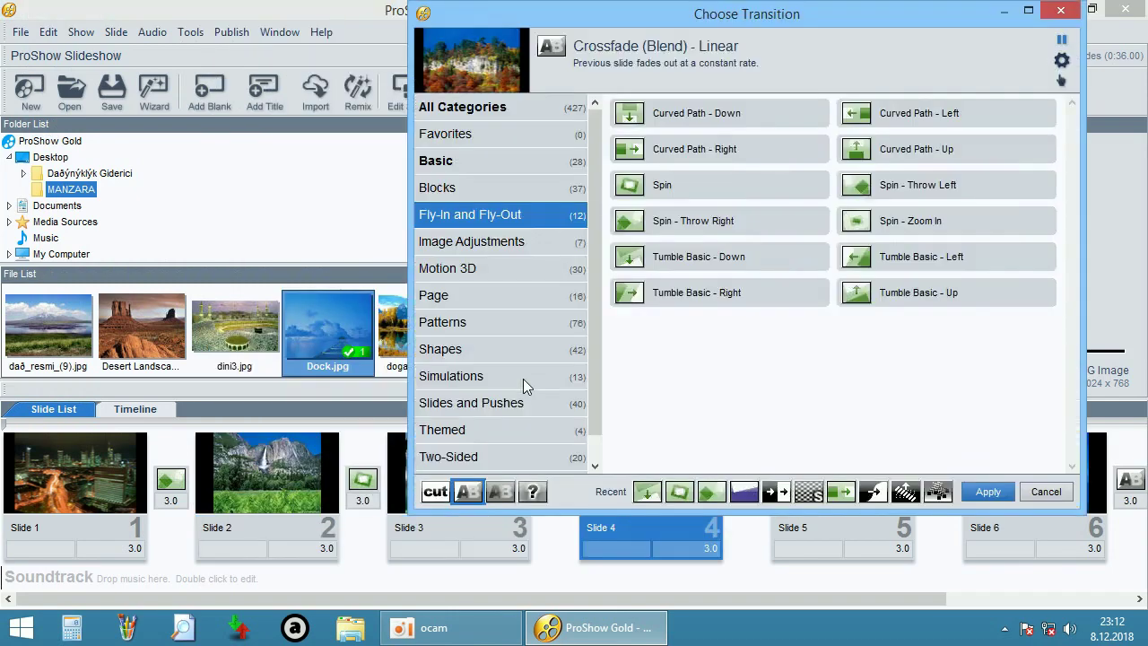
{"action": "left_click", "coordinate": [911, 221]}
{"action": "left_click", "coordinate": [988, 492]}
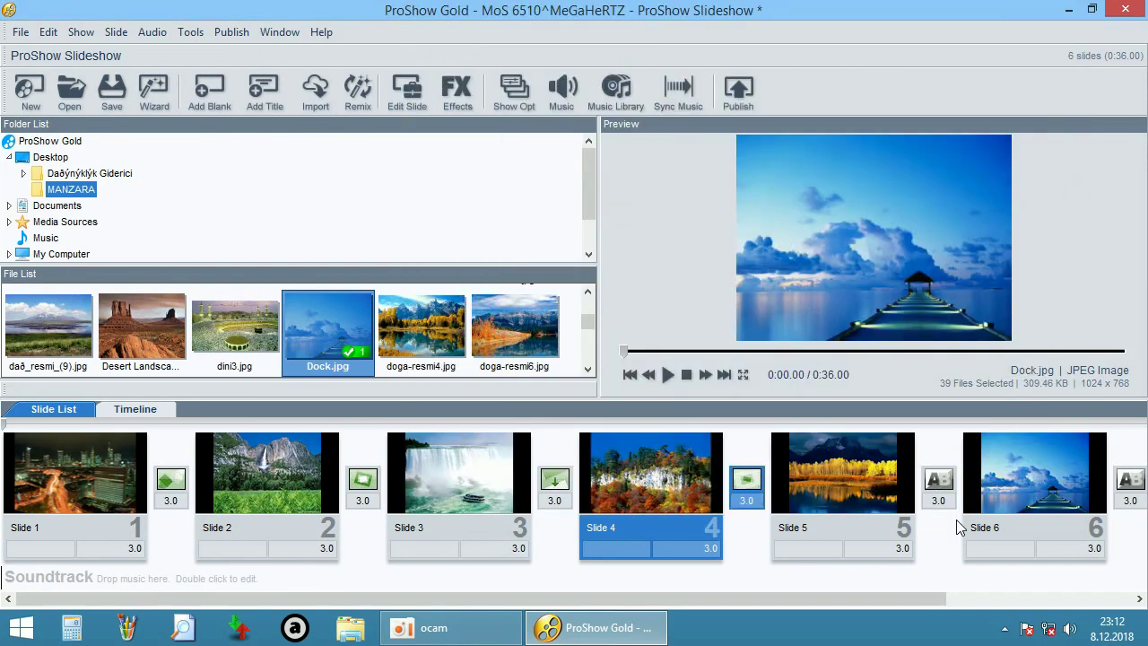
Step: Set the transition between slides 5 and 6 to Circular Wipe - Interleaved from the Patterns category
{"action": "left_click", "coordinate": [938, 484]}
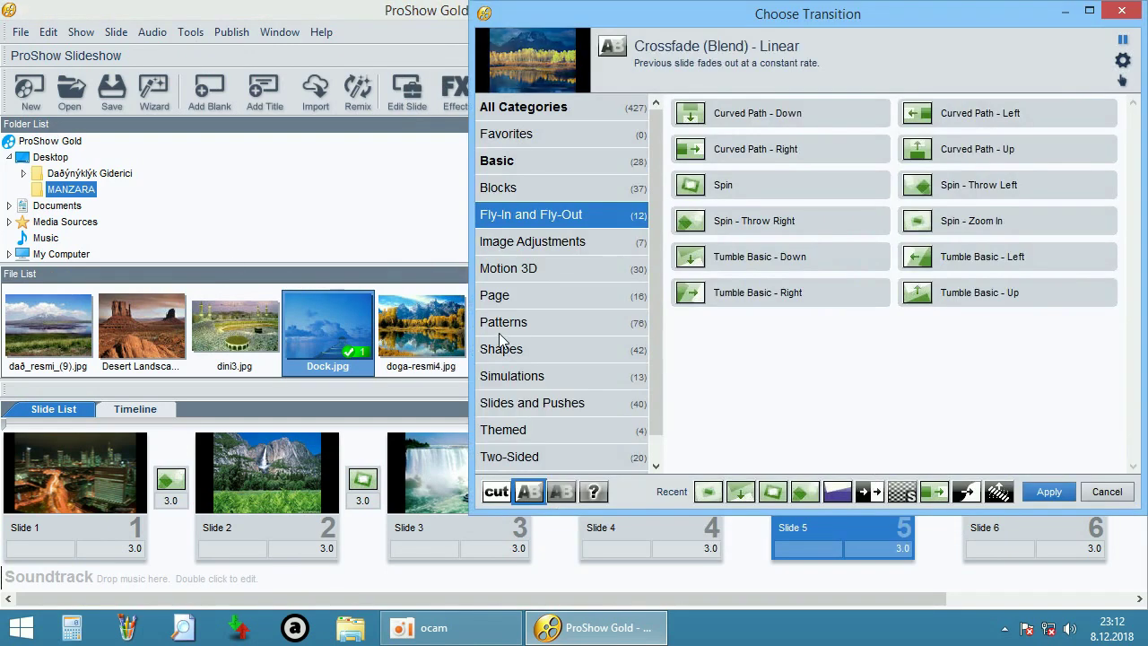
{"action": "left_click", "coordinate": [503, 325]}
{"action": "left_click", "coordinate": [717, 292]}
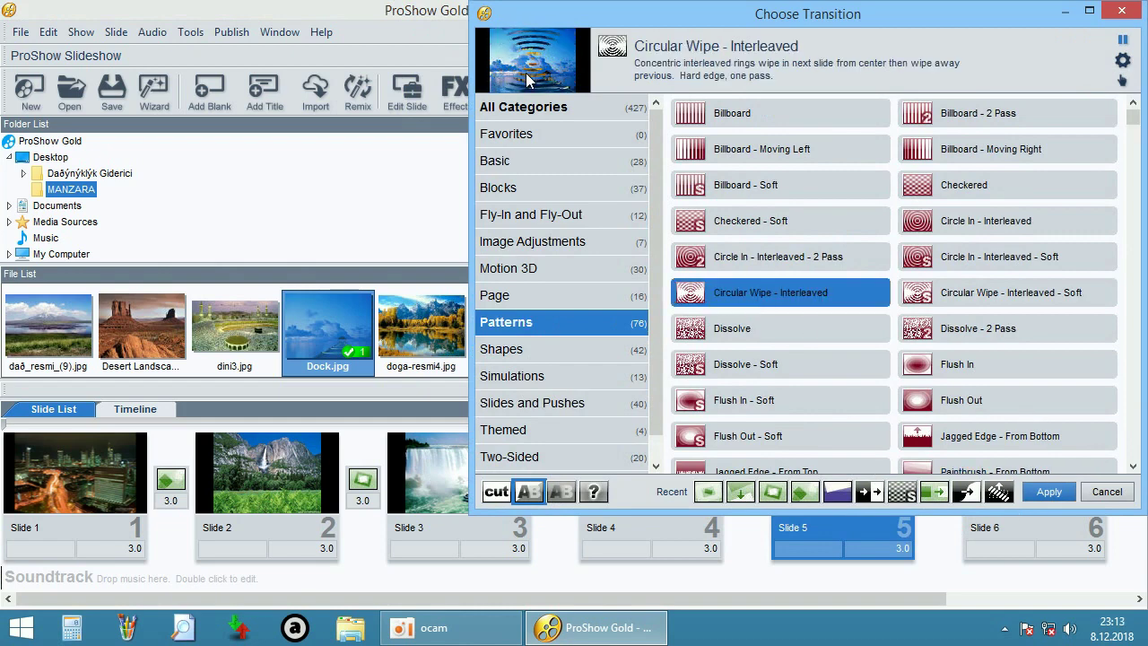
{"action": "left_click", "coordinate": [1048, 493]}
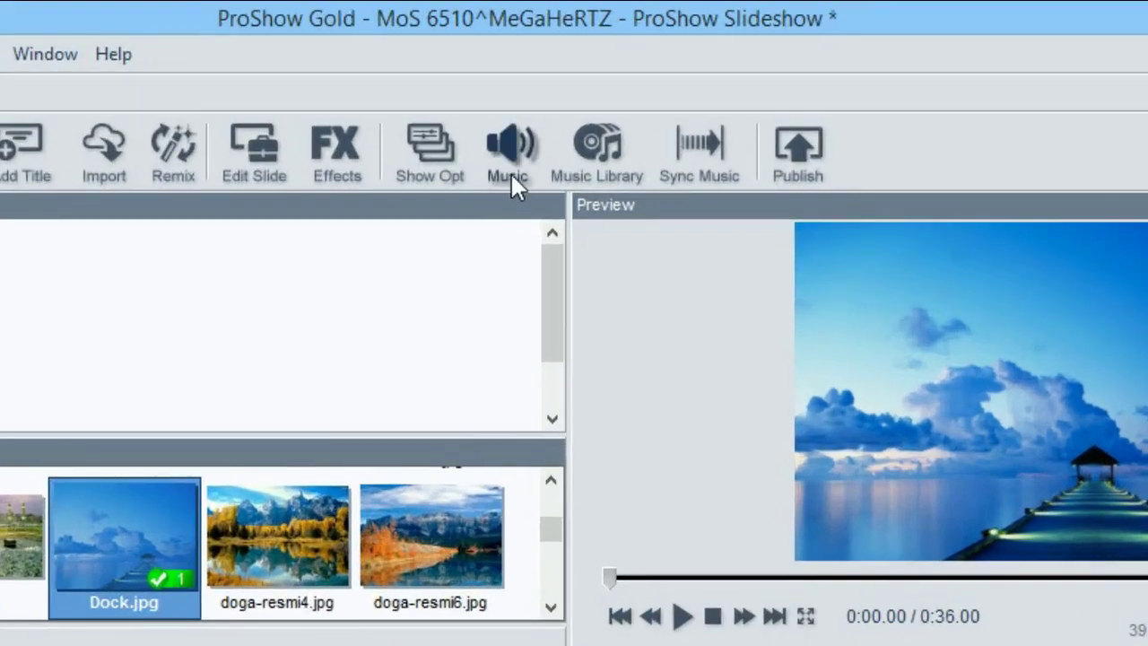
{"action": "left_click", "coordinate": [507, 158]}
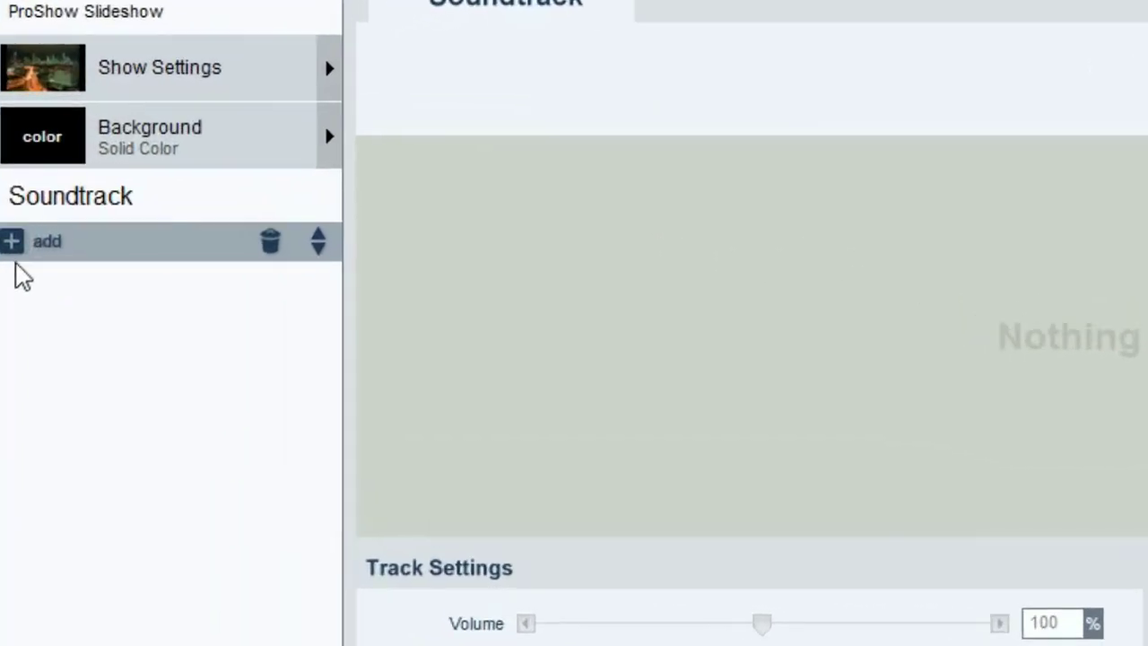
{"action": "left_click", "coordinate": [12, 251]}
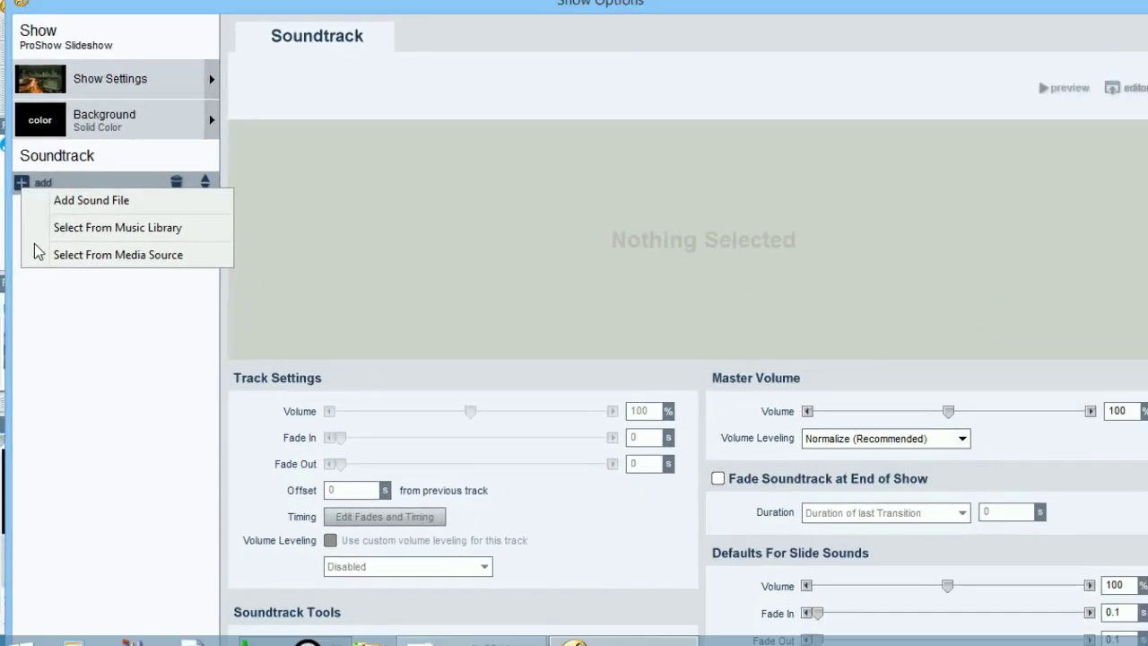
{"action": "left_click", "coordinate": [64, 471]}
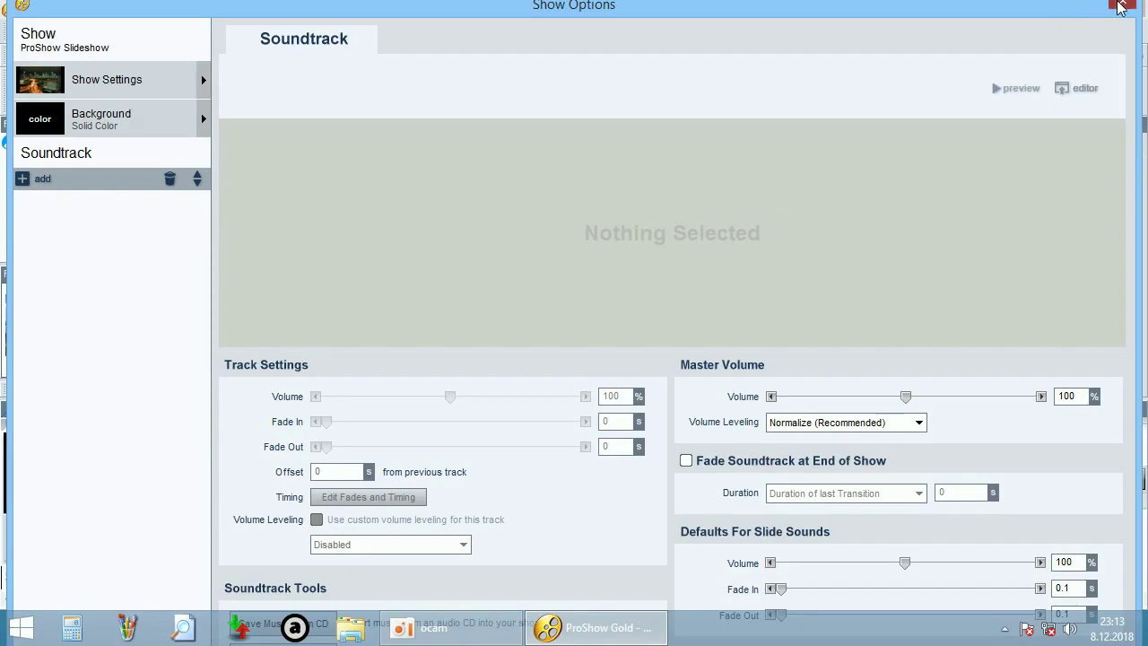
{"action": "left_click", "coordinate": [1121, 6]}
Step: Add the sound file "fon müzik secret garden acımtırak_medyadan.mp3" from the desktop as the show's soundtrack
{"action": "left_click", "coordinate": [561, 97]}
{"action": "left_click", "coordinate": [23, 183]}
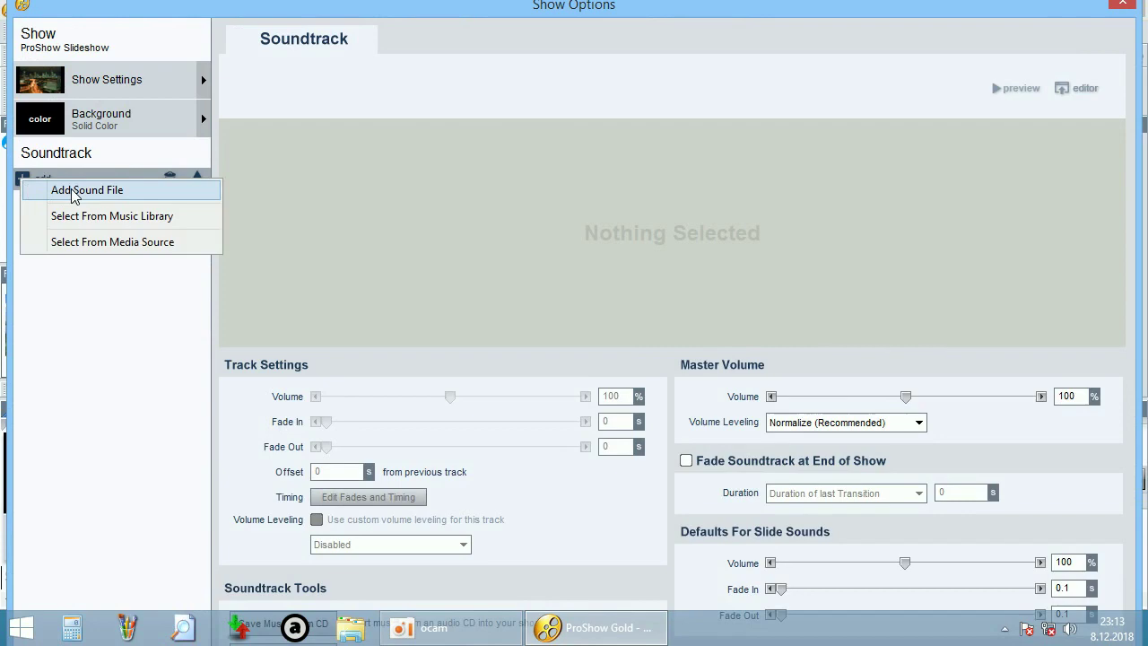
{"action": "left_click", "coordinate": [59, 188]}
{"action": "left_click", "coordinate": [89, 163]}
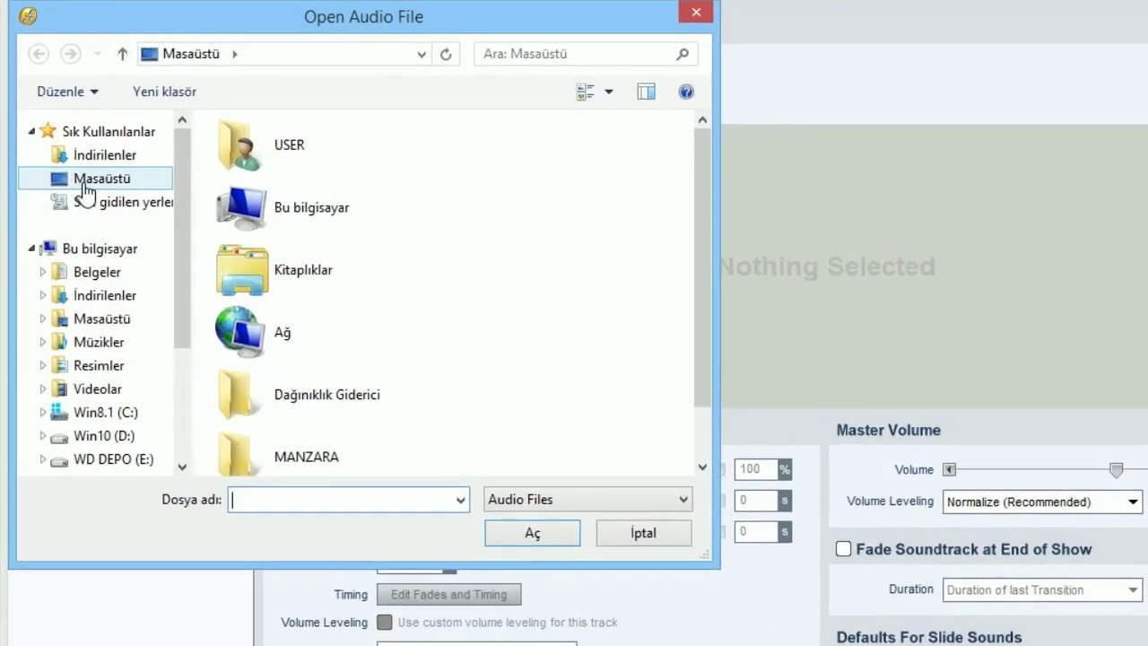
{"action": "left_click_drag", "start_coordinate": [801, 278], "coordinate": [710, 393]}
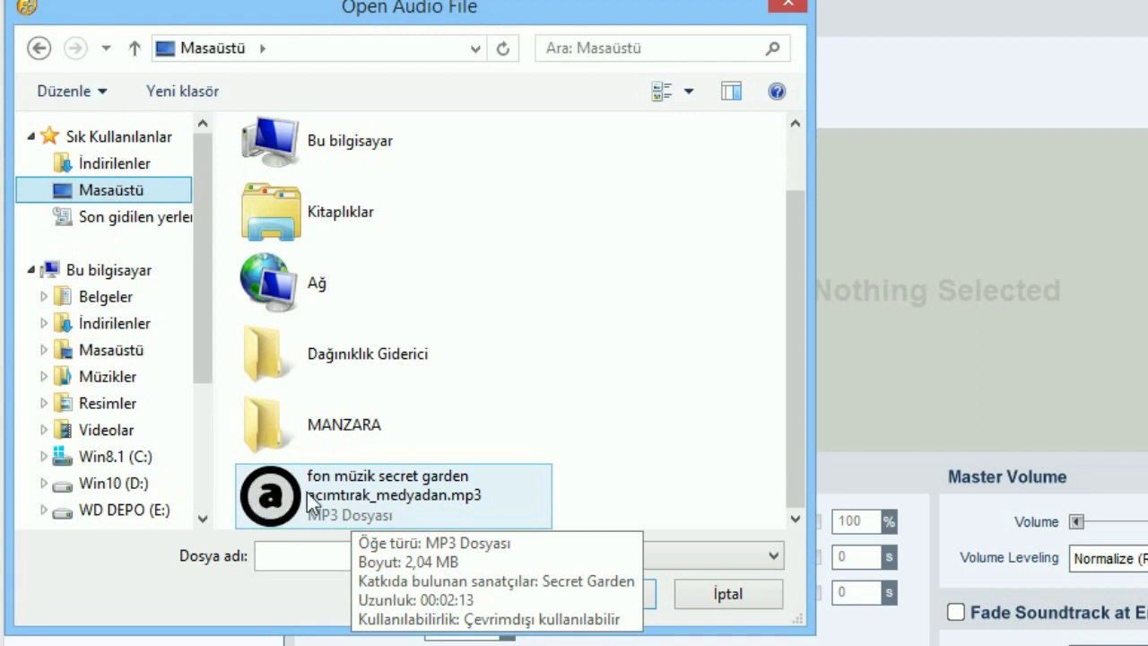
{"action": "left_click", "coordinate": [481, 501]}
{"action": "left_click", "coordinate": [581, 594]}
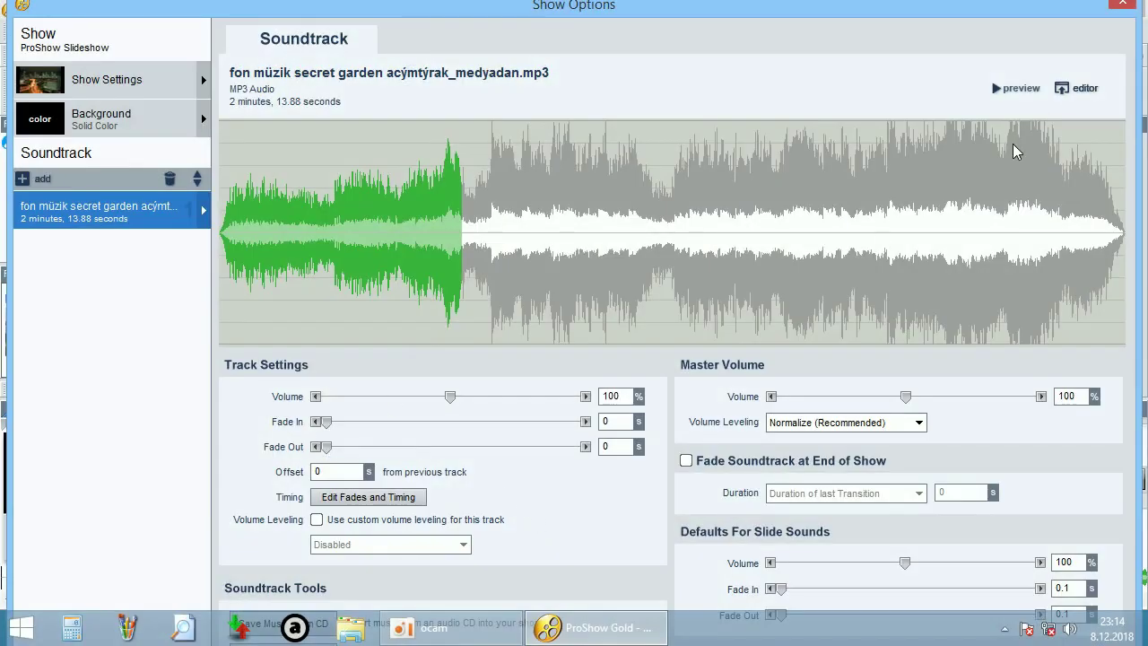
{"action": "left_click", "coordinate": [1120, 8]}
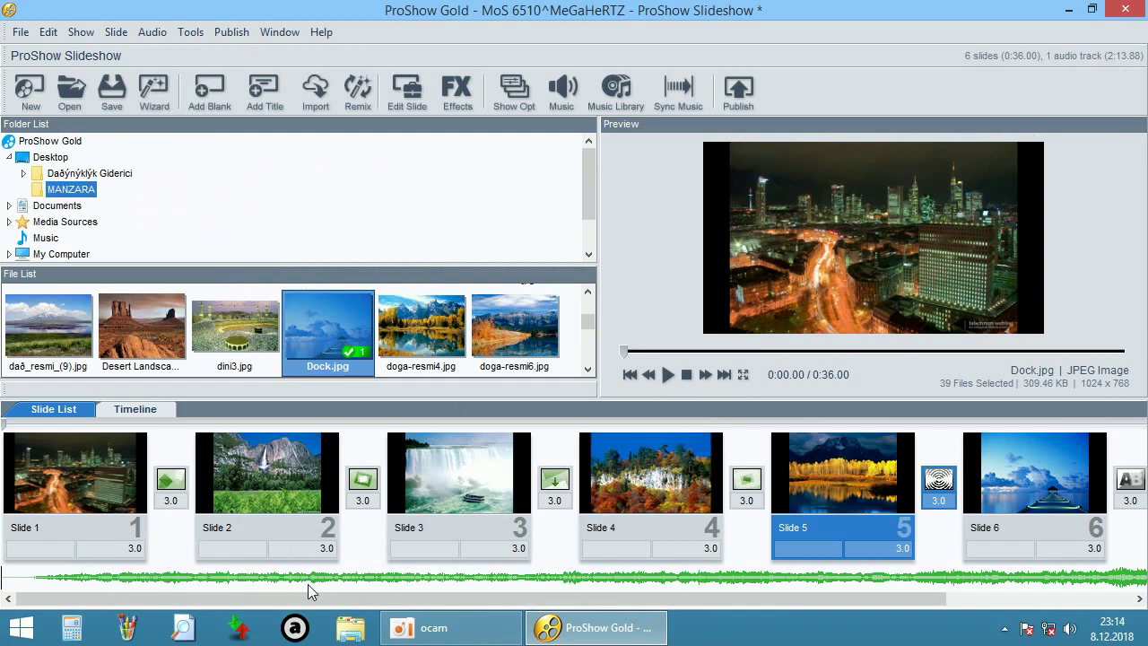
Step: Preview the first slides with the soundtrack, pause playback, and review the options for synchronizing the show to the music
{"action": "left_click", "coordinate": [668, 375]}
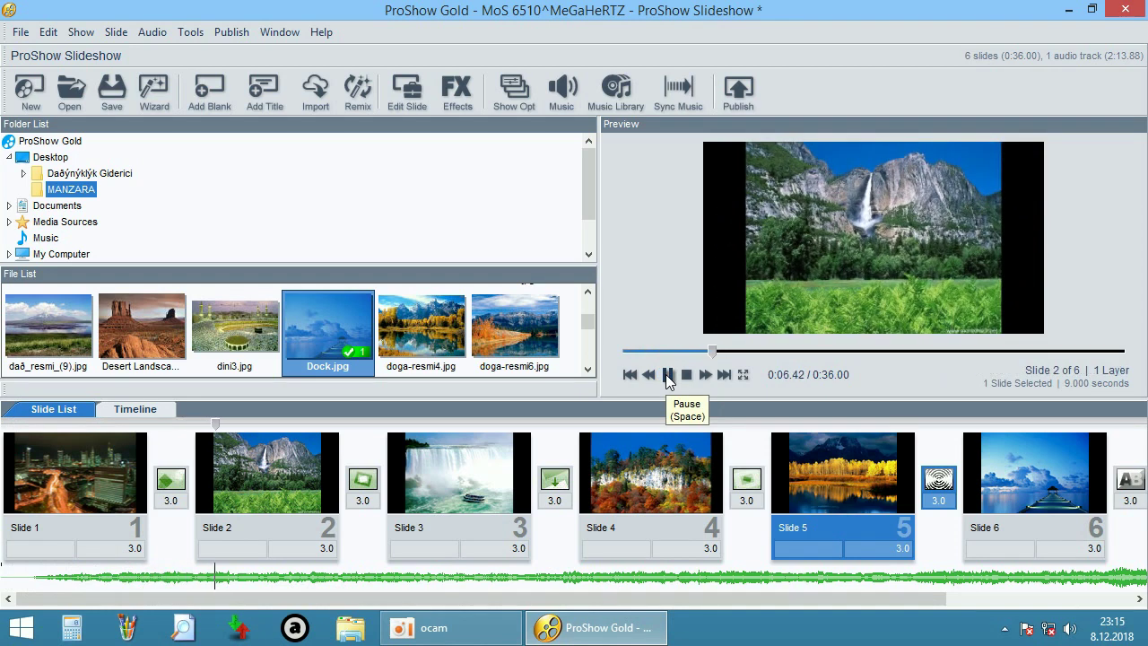
{"action": "left_click", "coordinate": [669, 375]}
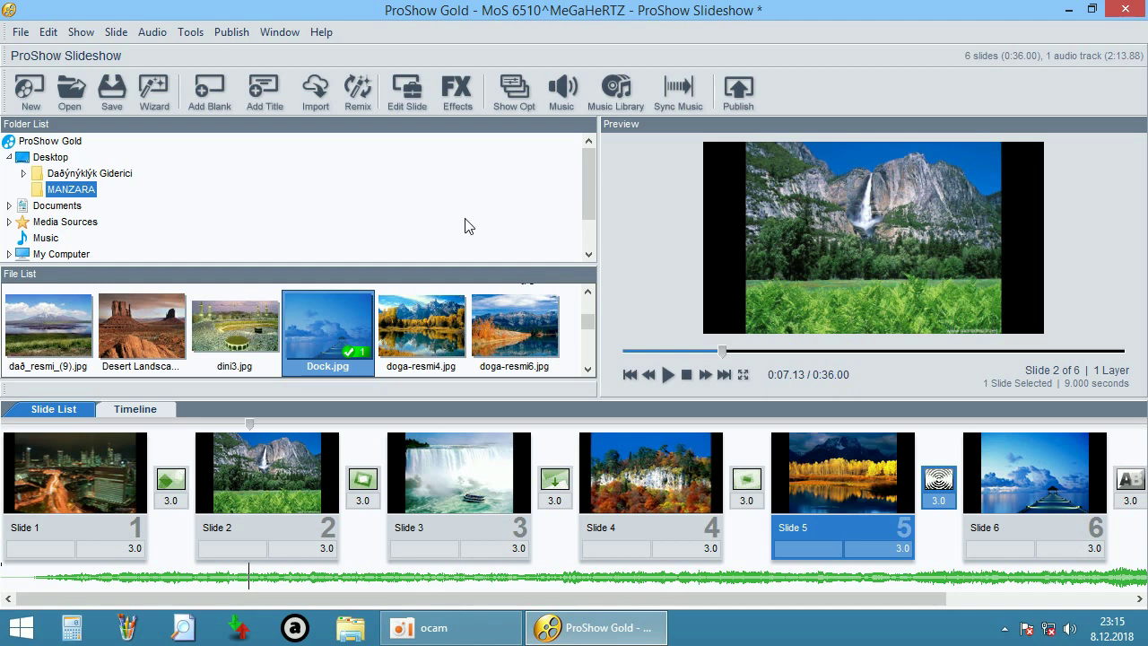
{"action": "left_click", "coordinate": [678, 93]}
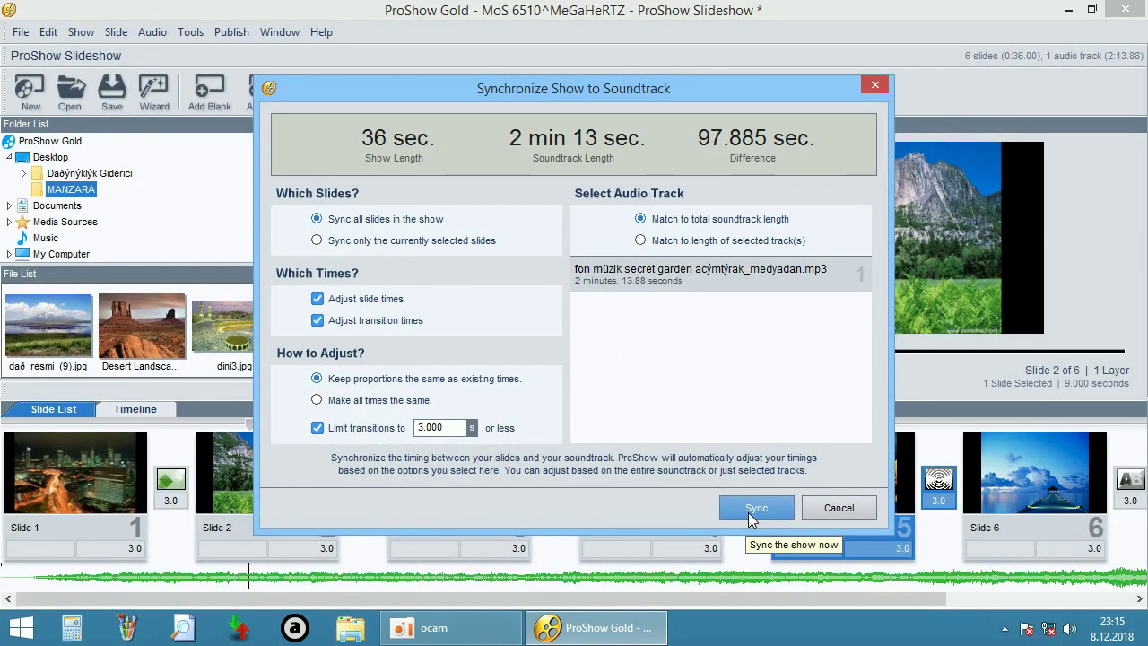
{"action": "left_click", "coordinate": [876, 86]}
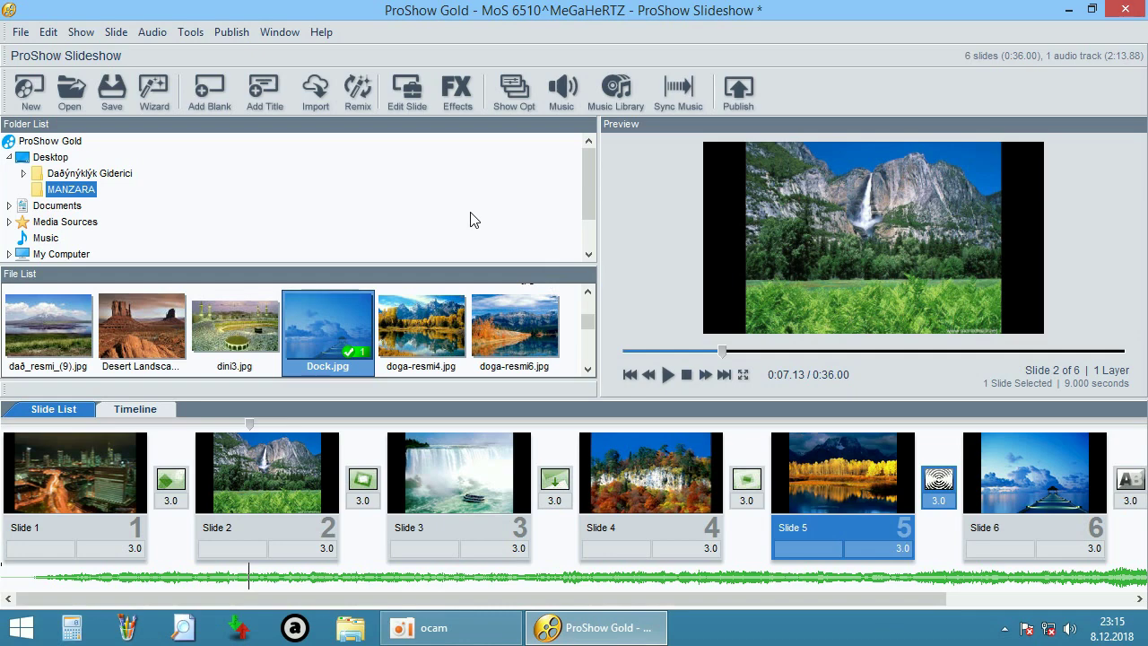
Step: Browse the slide styles in the effects library, checking the photo border, Alternating Portrait Tilt Light and backdrop styles
{"action": "left_click", "coordinate": [456, 89]}
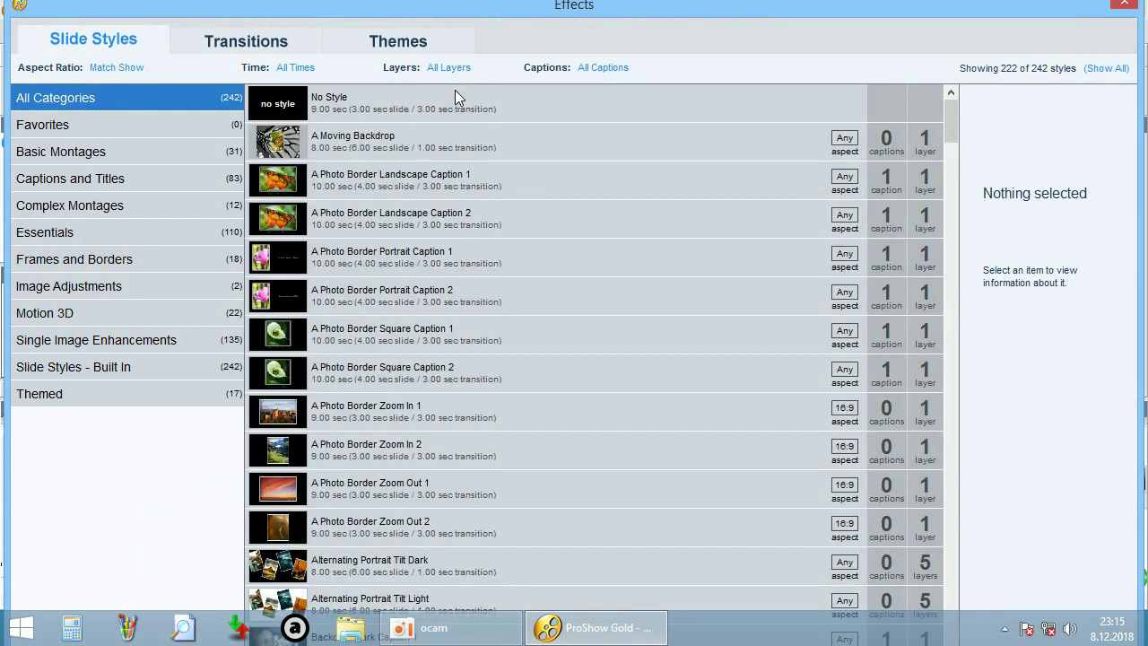
{"action": "left_click", "coordinate": [380, 191]}
{"action": "left_click", "coordinate": [368, 223]}
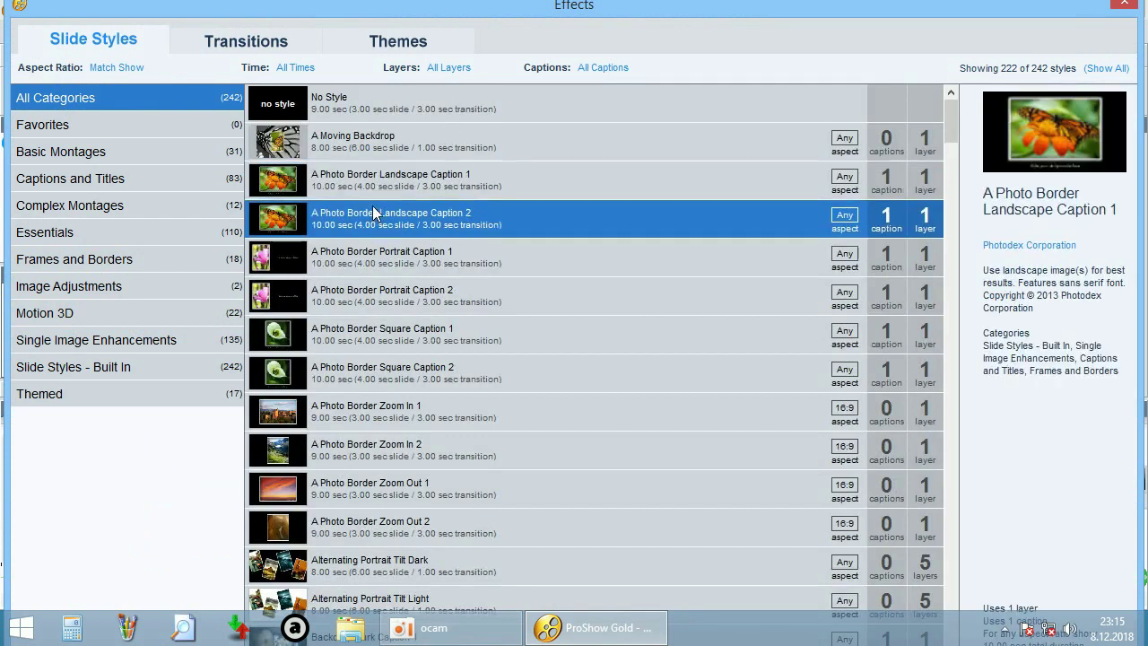
{"action": "left_click", "coordinate": [364, 243]}
{"action": "left_click", "coordinate": [285, 300]}
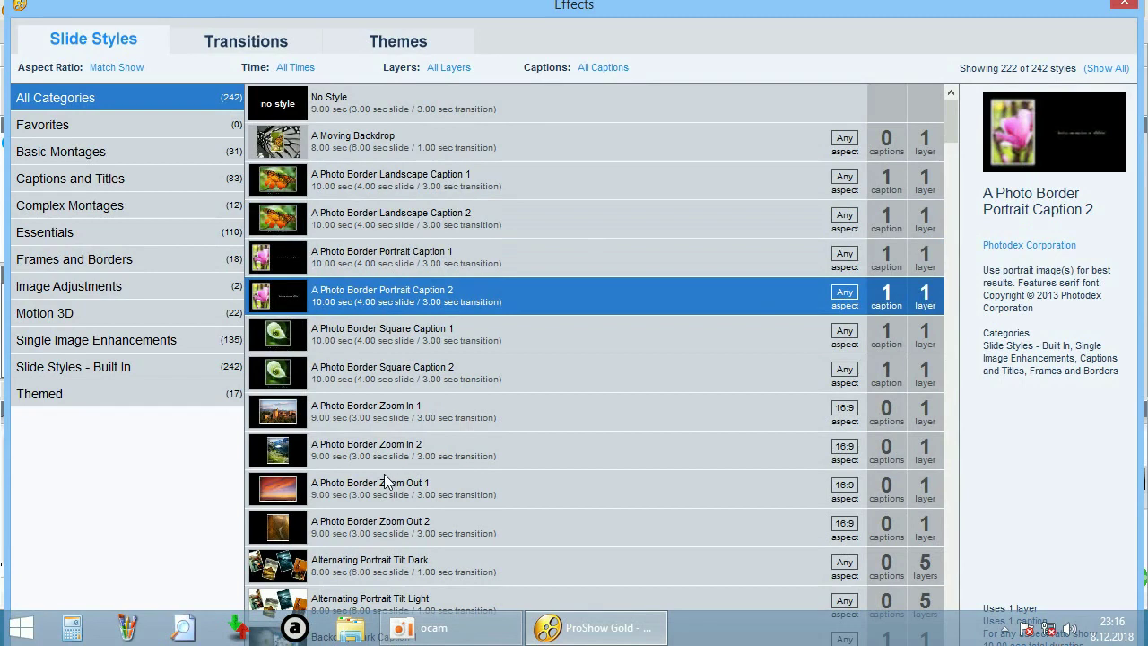
{"action": "left_click", "coordinate": [384, 485]}
{"action": "left_click", "coordinate": [372, 531]}
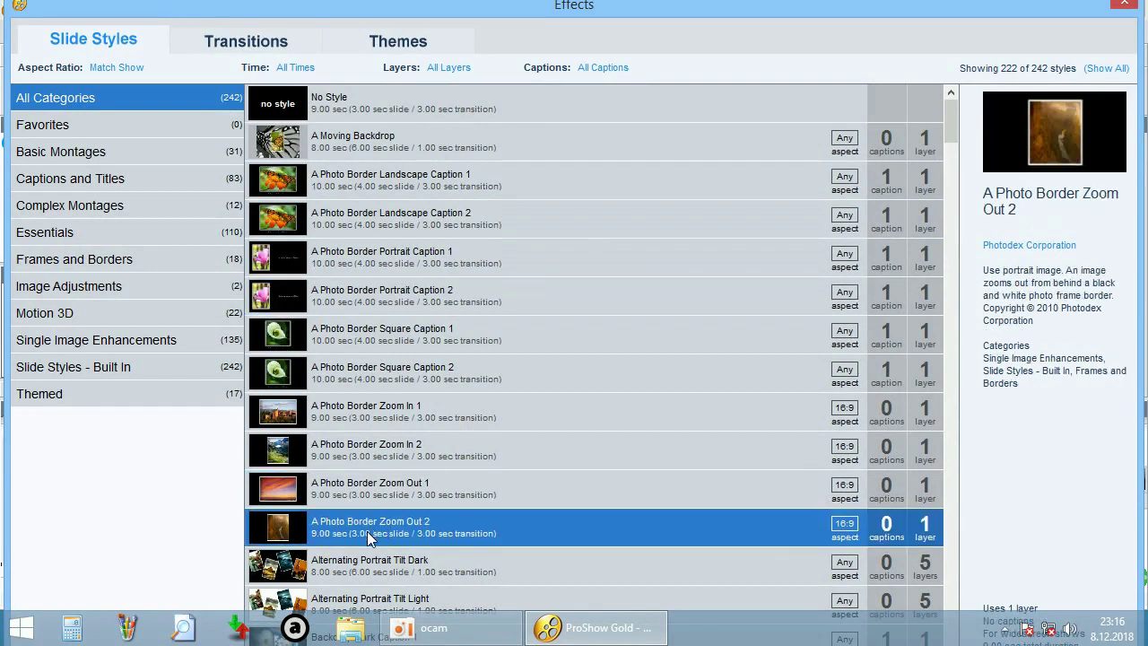
{"action": "left_click", "coordinate": [359, 596]}
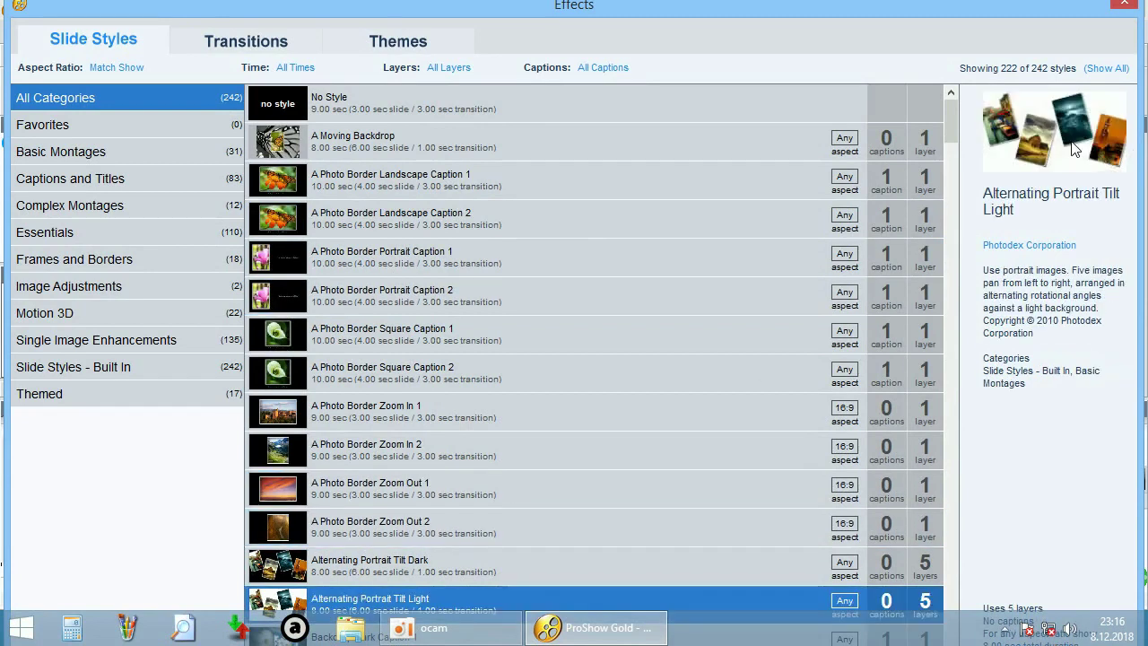
{"action": "scroll", "coordinate": [619, 395], "scroll_direction": "down", "scroll_amount": 5}
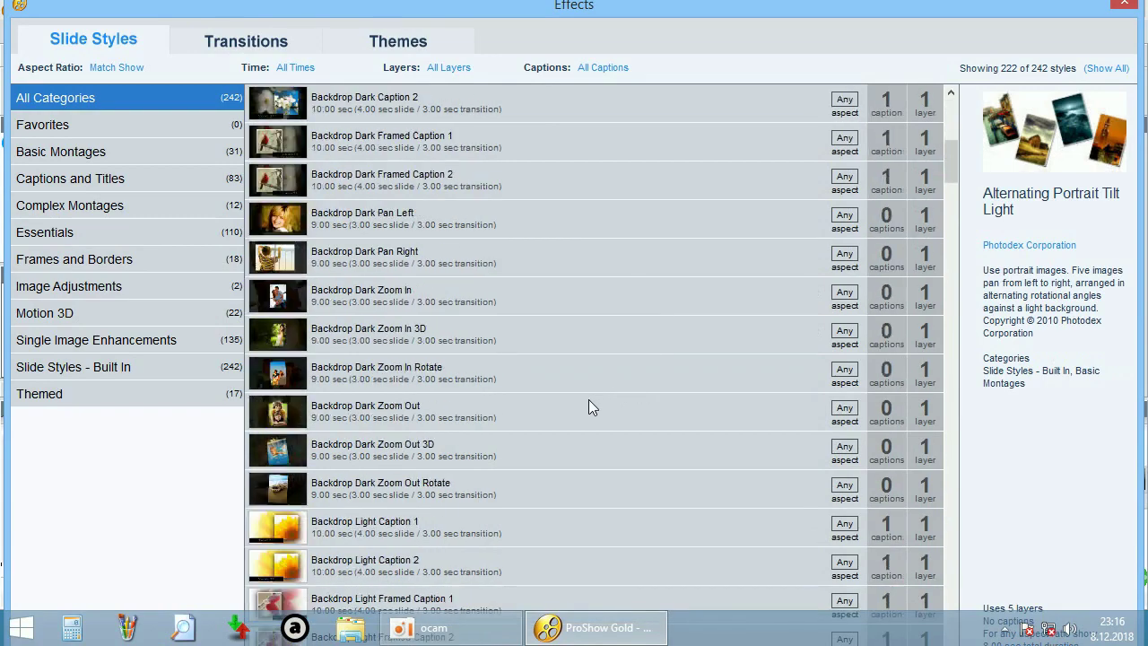
{"action": "scroll", "coordinate": [588, 406], "scroll_direction": "up", "scroll_amount": 5}
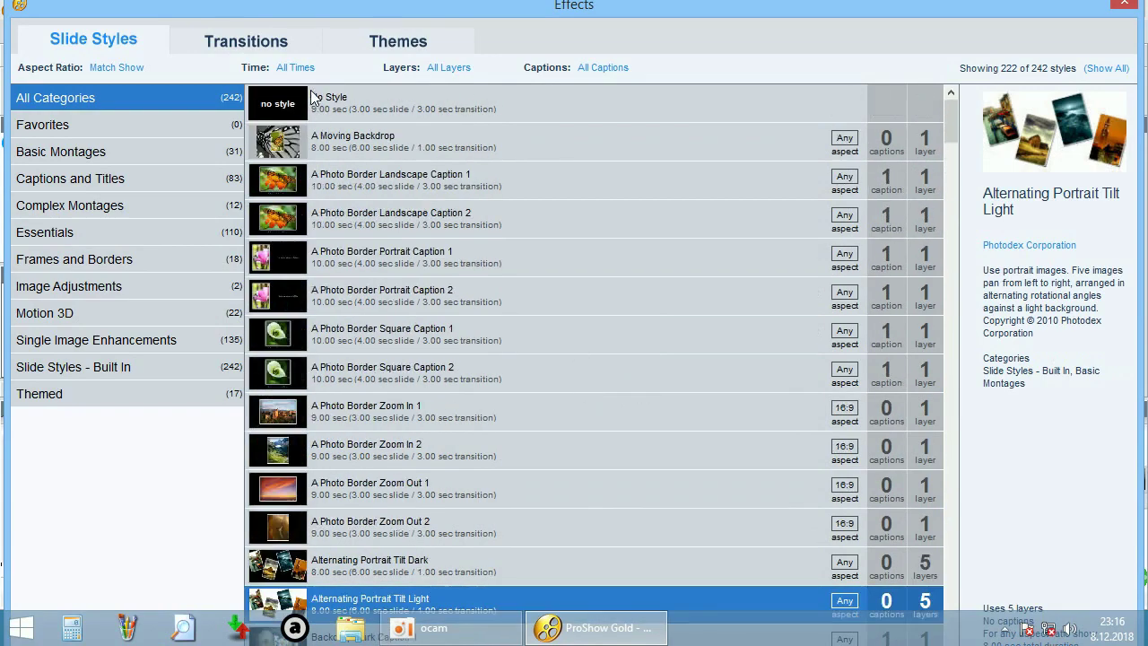
Step: Look over the available transitions and themes in the effects library, return to the slide styles and close the library
{"action": "left_click", "coordinate": [248, 42]}
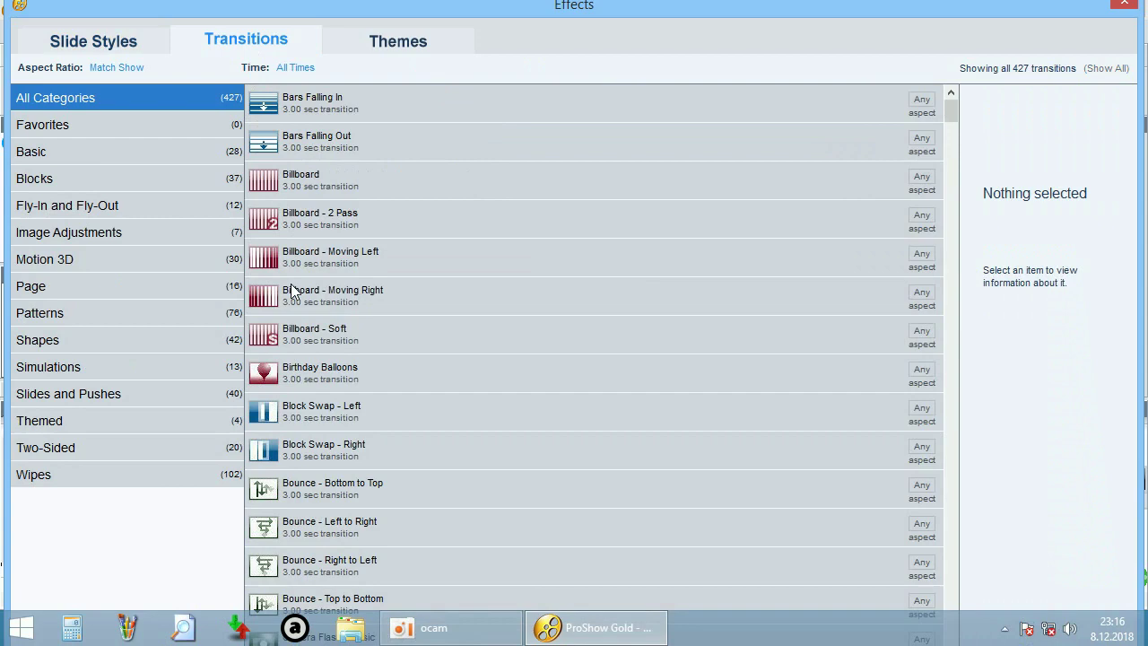
{"action": "left_click", "coordinate": [377, 46]}
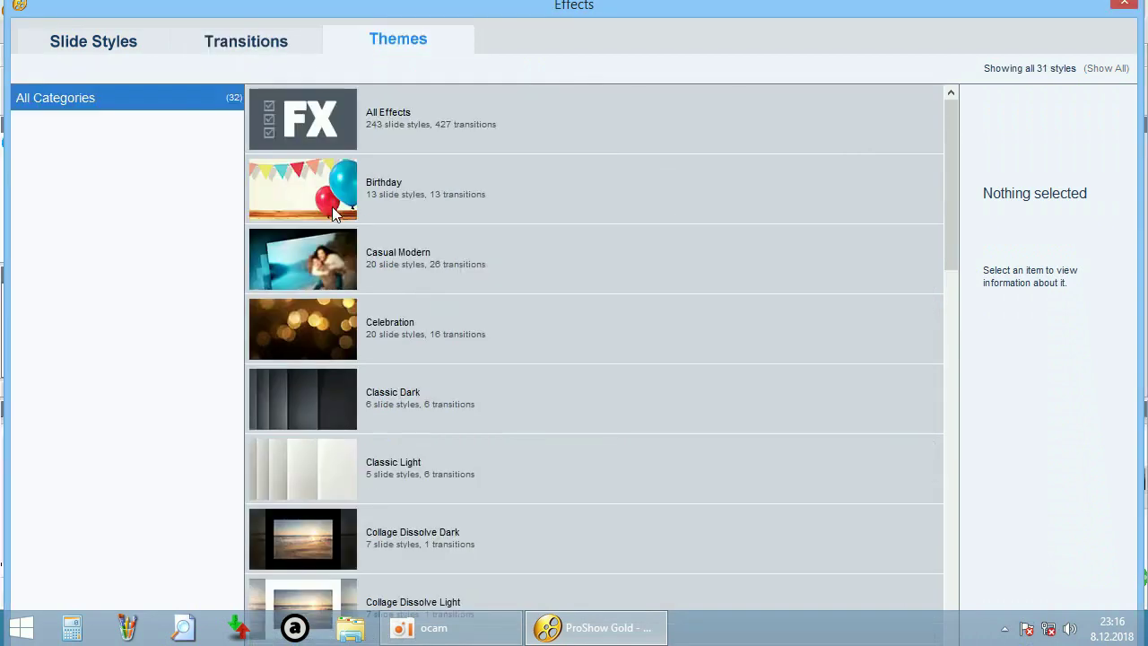
{"action": "left_click", "coordinate": [96, 41]}
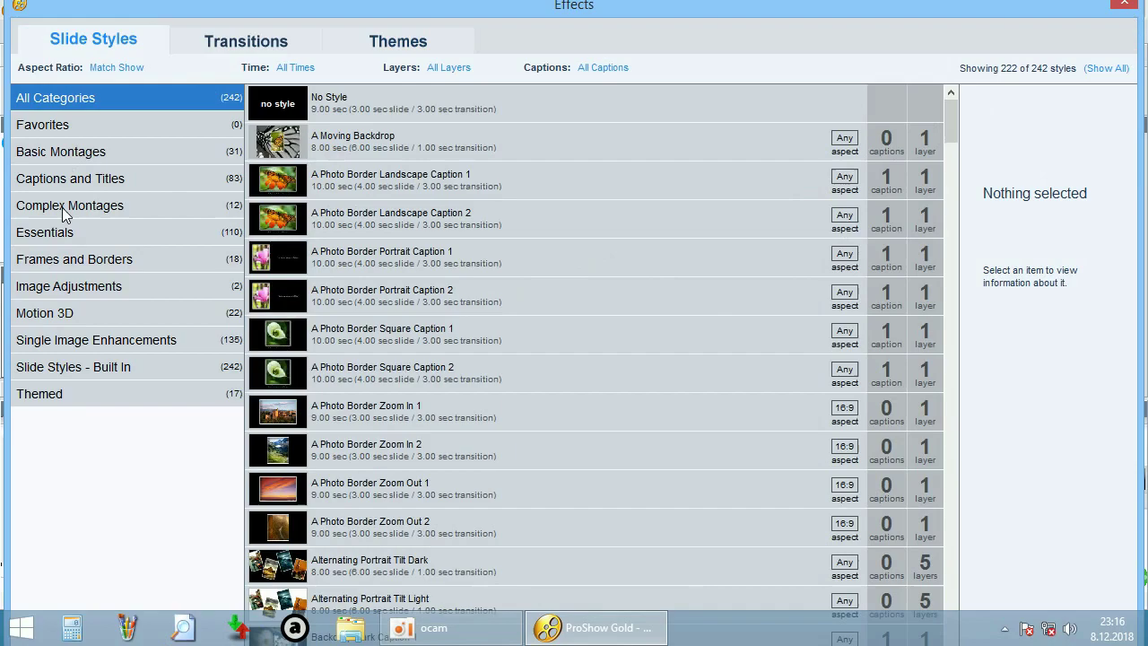
{"action": "left_click", "coordinate": [1118, 9]}
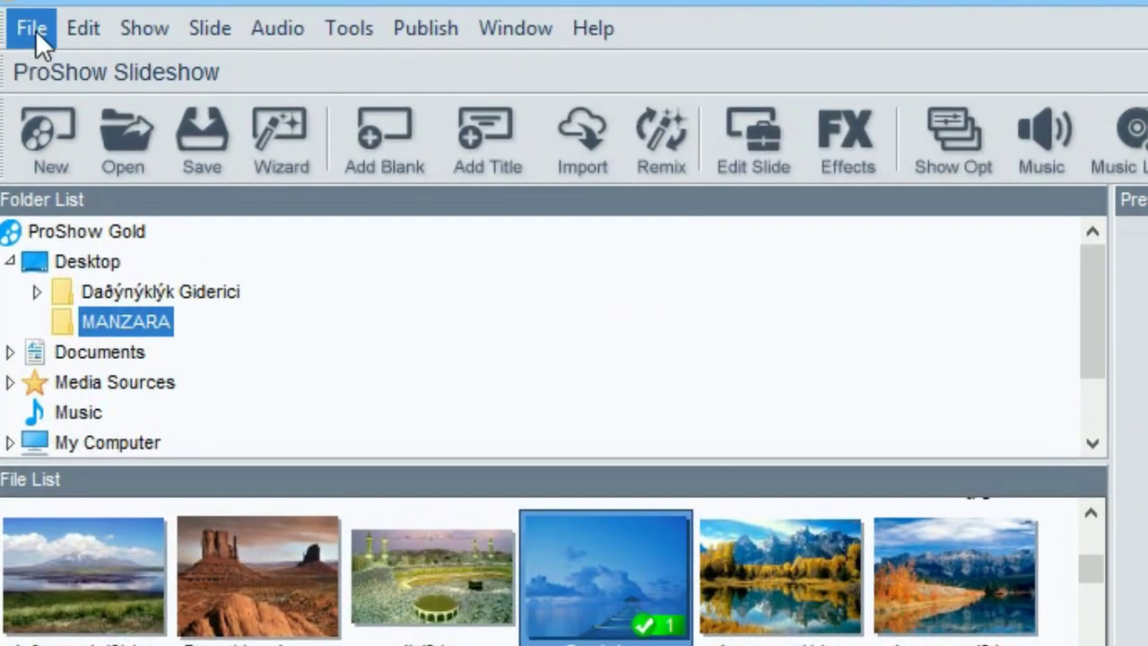
{"action": "left_click", "coordinate": [33, 28]}
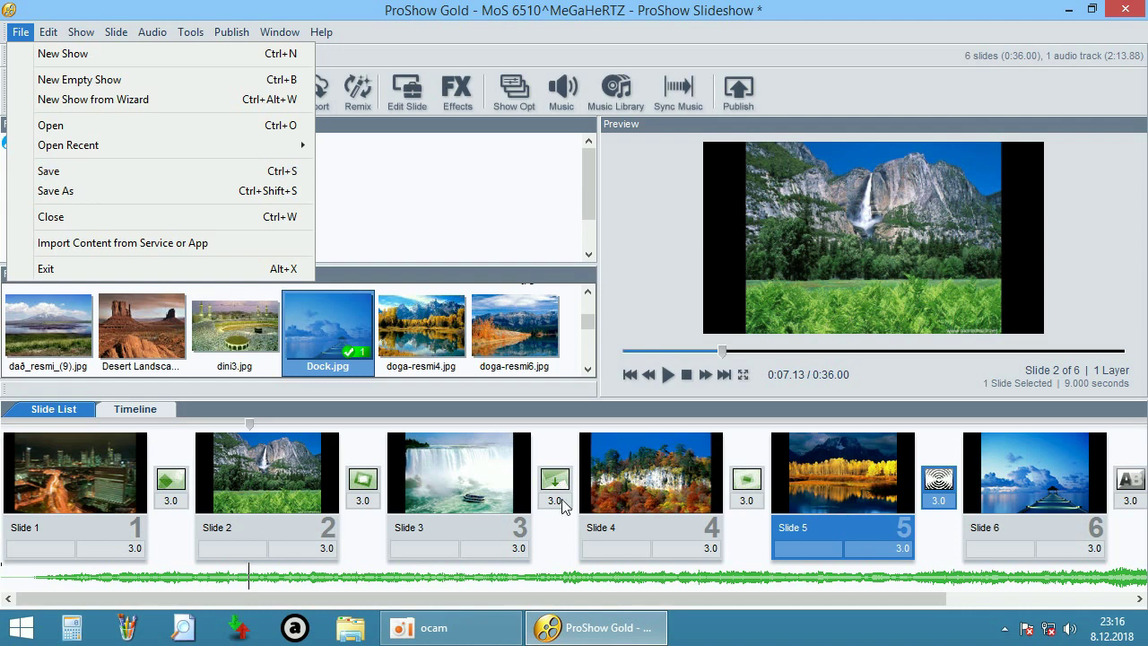
{"action": "left_click", "coordinate": [535, 22]}
{"action": "left_click", "coordinate": [19, 33]}
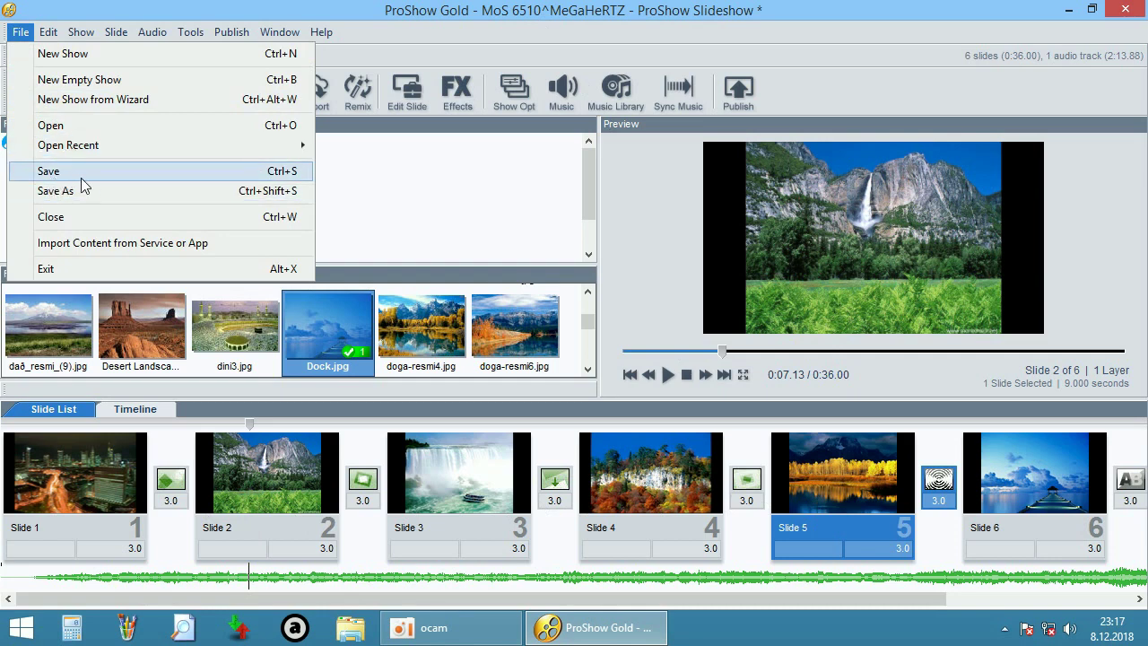
{"action": "left_click", "coordinate": [429, 22]}
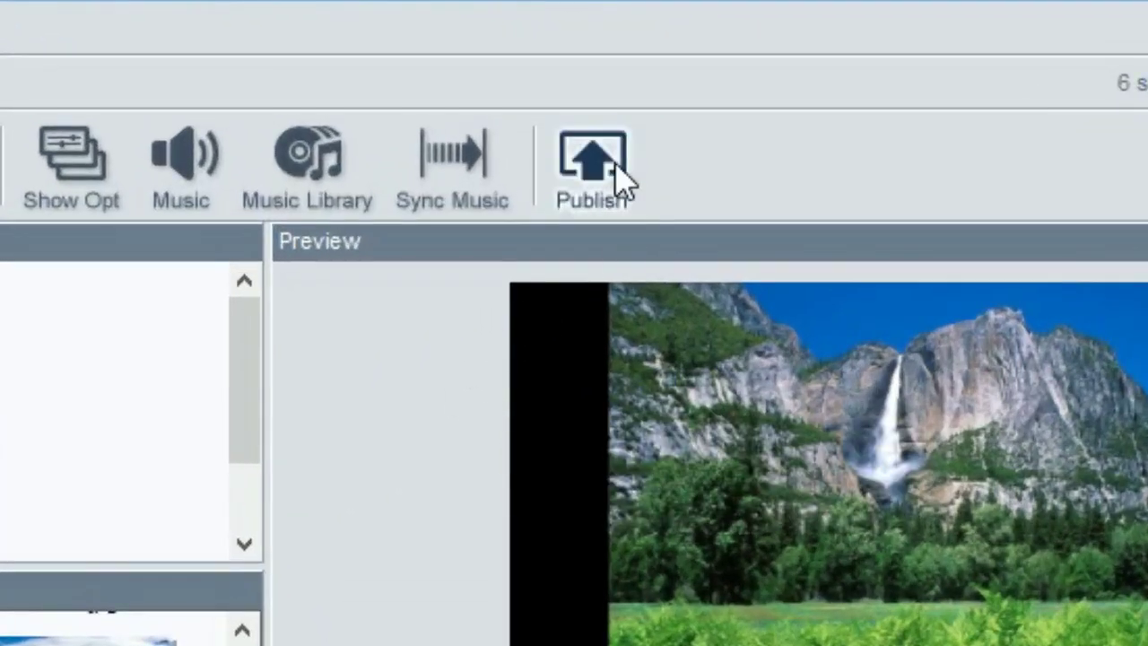
Step: Start publishing the show as a video file for web and devices
{"action": "left_click", "coordinate": [617, 171]}
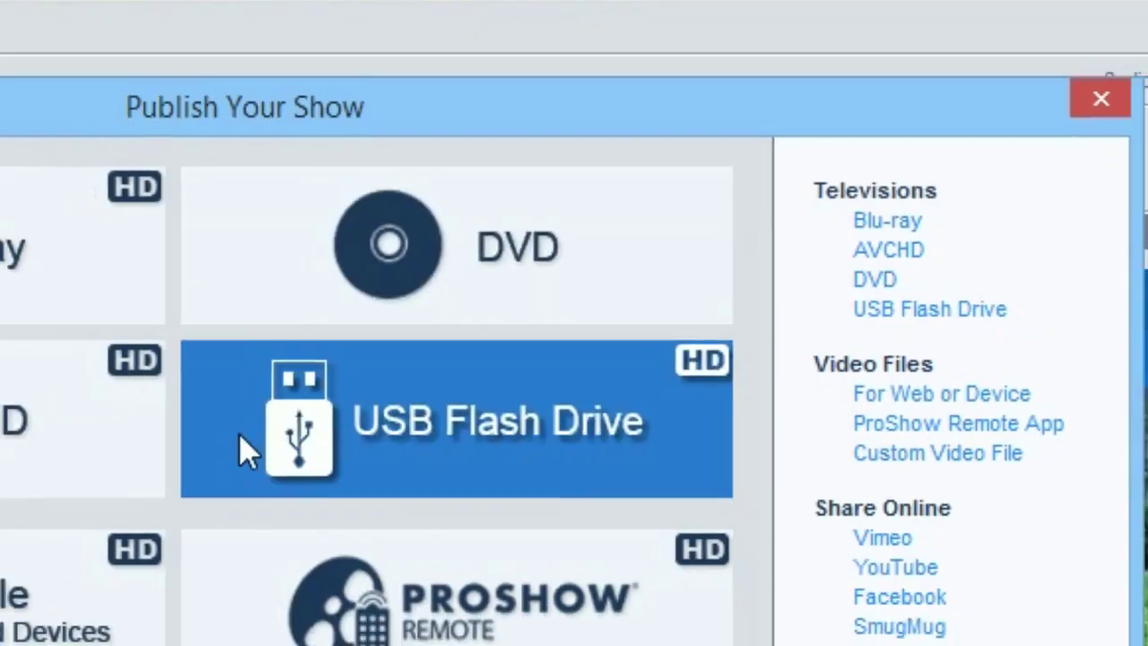
{"action": "left_click_drag", "start_coordinate": [600, 71], "coordinate": [510, 44]}
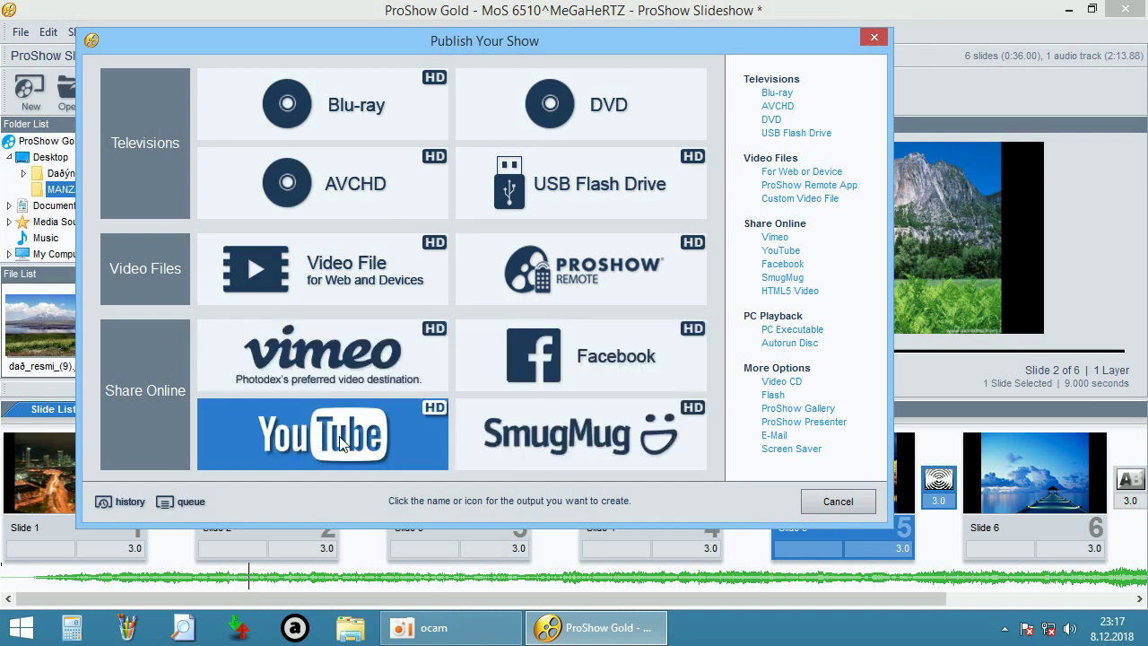
{"action": "left_click", "coordinate": [329, 274]}
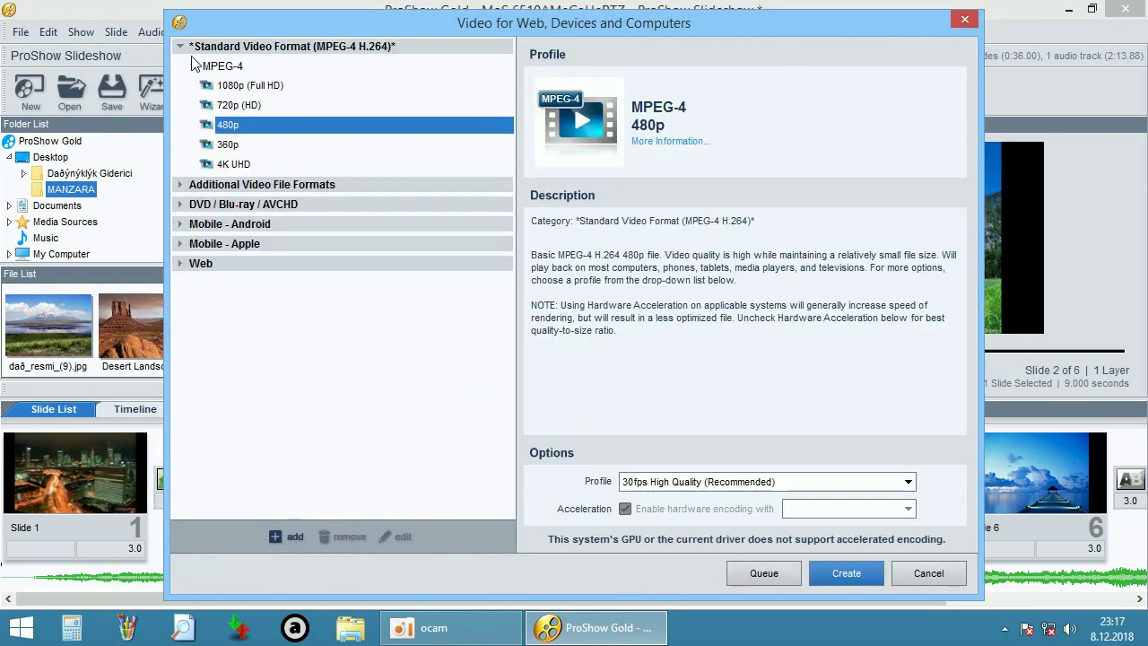
Step: Compare the descriptions of the MPEG-4 480p, 720p (HD), 1080p (Full HD) and 360p output formats
{"action": "left_click", "coordinate": [179, 48]}
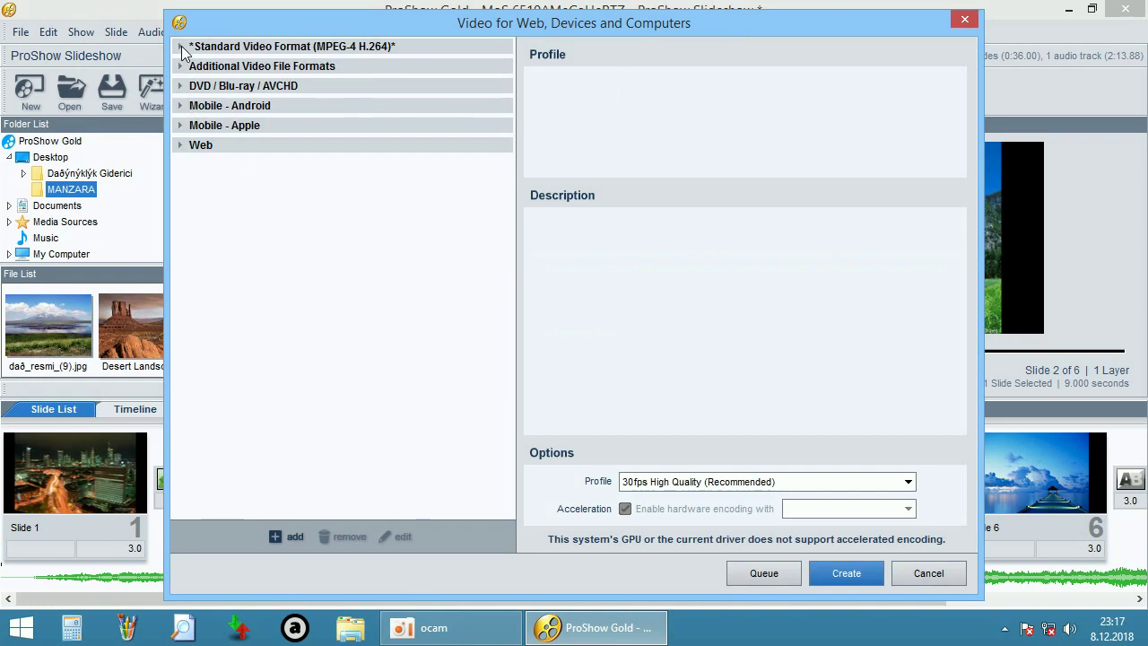
{"action": "left_click", "coordinate": [180, 47]}
{"action": "left_click", "coordinate": [193, 67]}
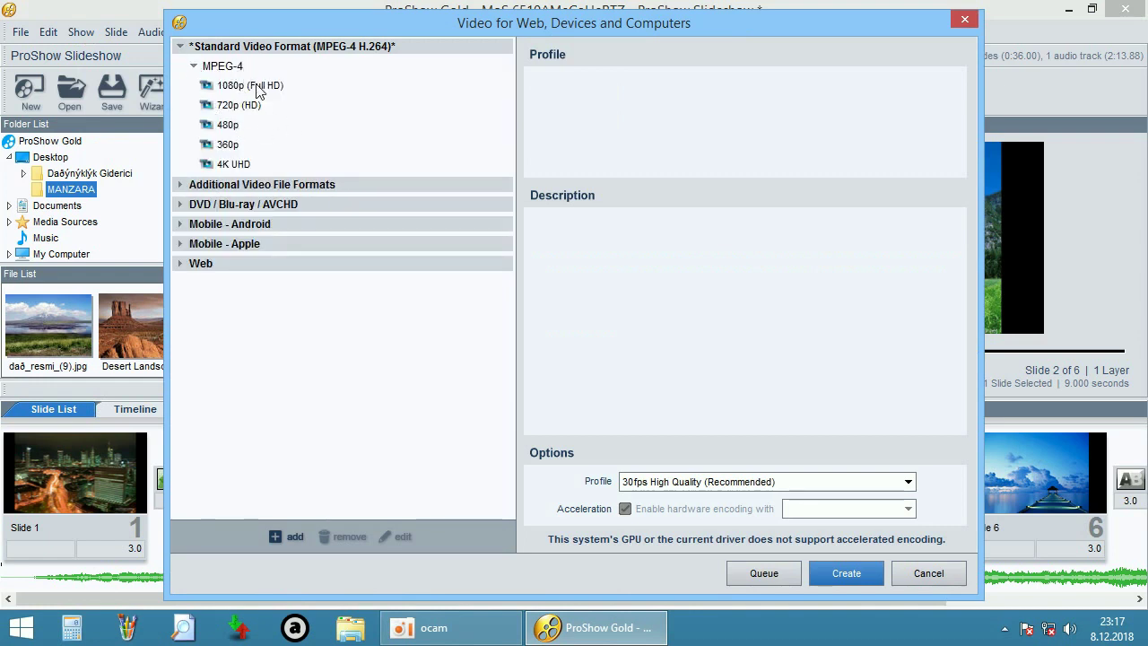
{"action": "left_click", "coordinate": [238, 131]}
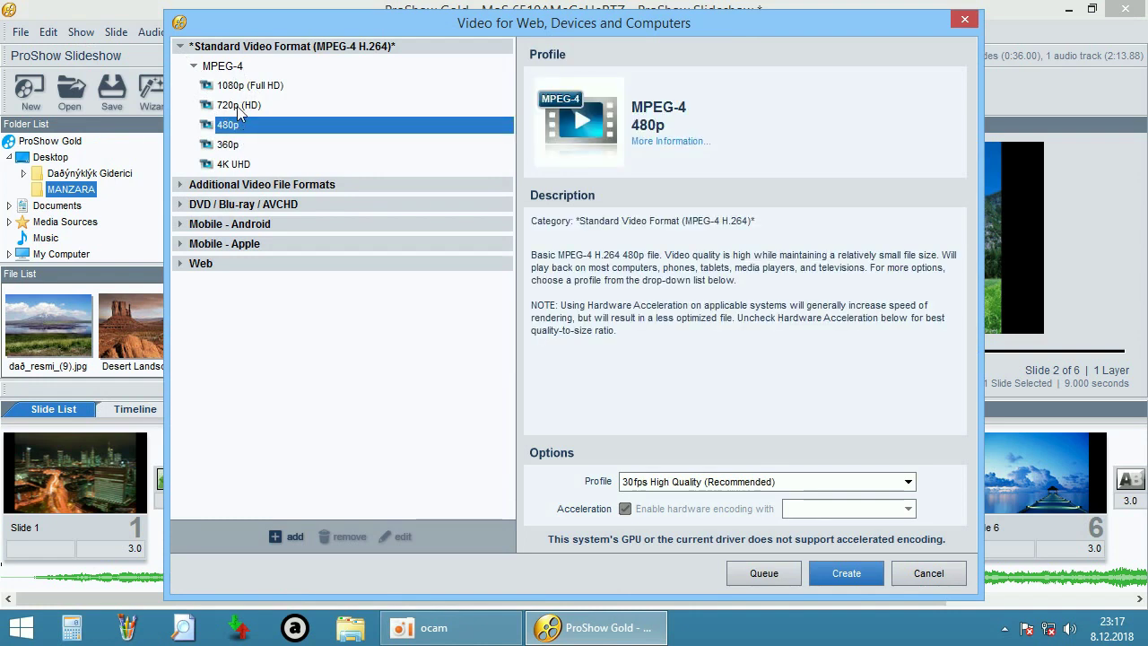
{"action": "left_click", "coordinate": [239, 107]}
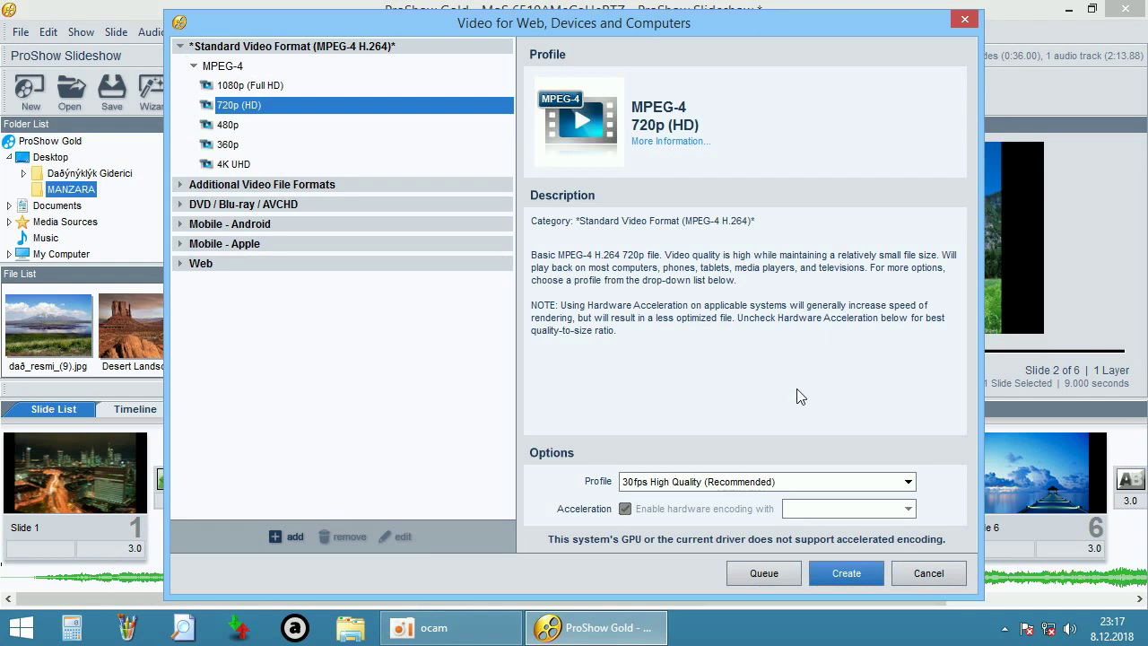
{"action": "left_click", "coordinate": [246, 86]}
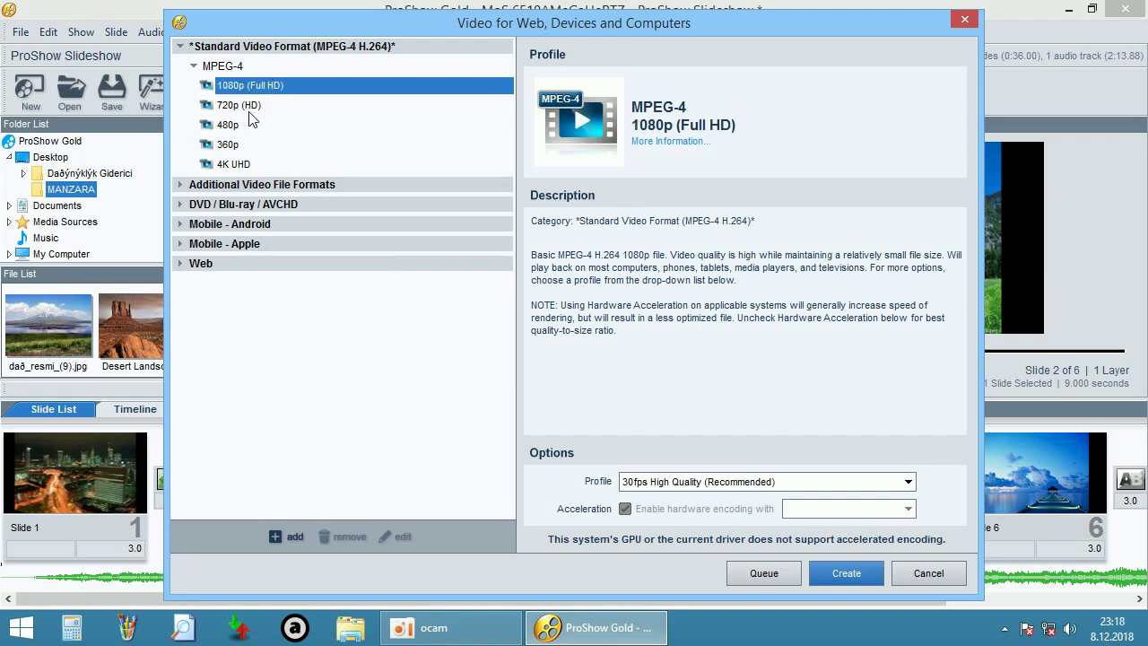
{"action": "left_click", "coordinate": [235, 128]}
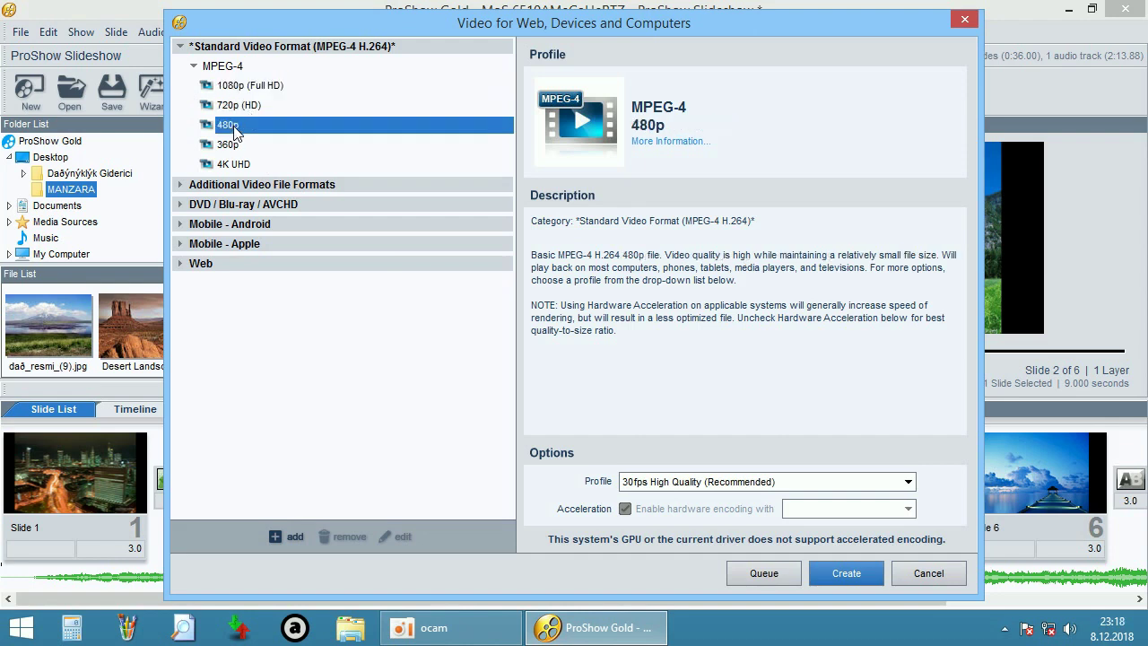
{"action": "left_click", "coordinate": [237, 147]}
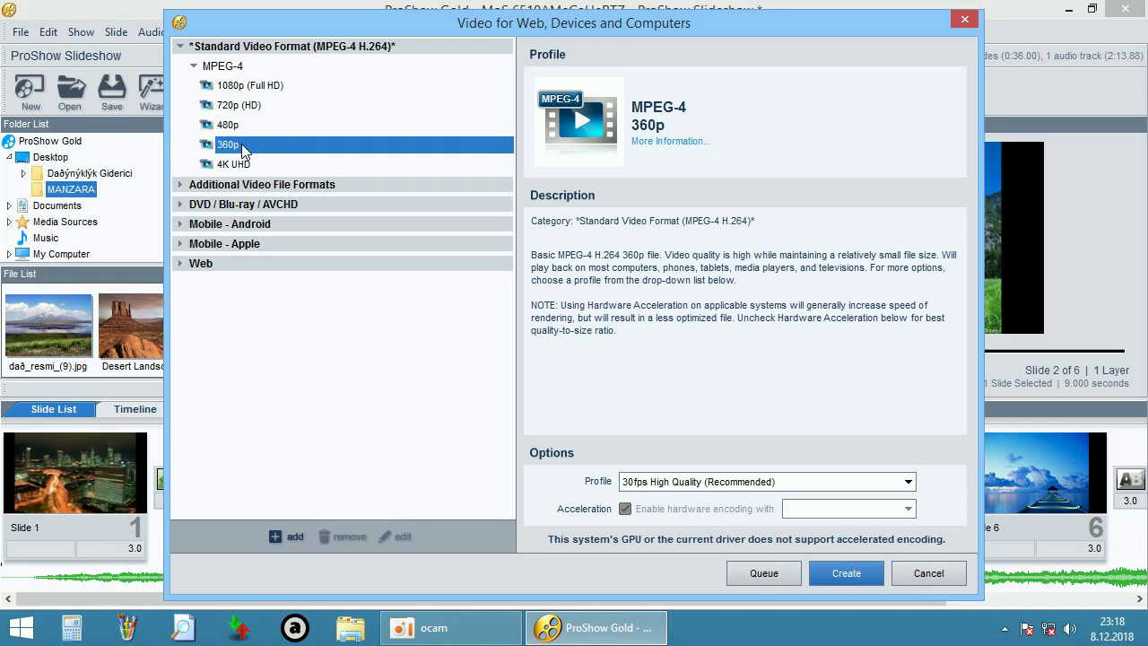
Step: Choose MPEG-4 720p (HD) as the output format, review the quality profiles and keep 30fps High Quality (Recommended)
{"action": "left_click", "coordinate": [244, 109]}
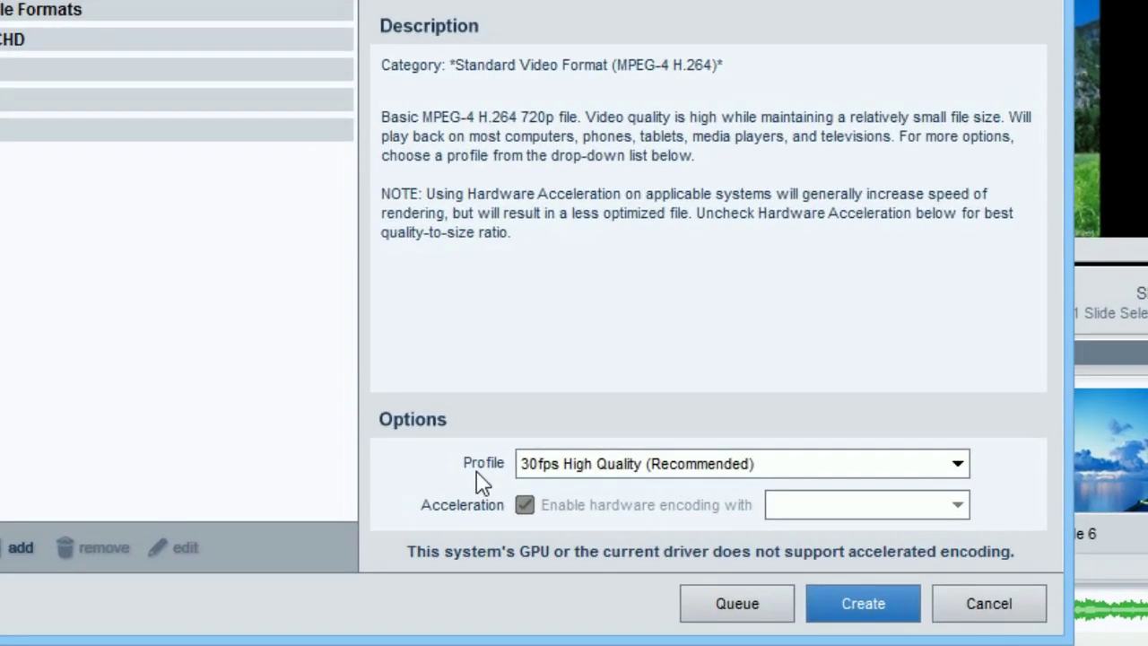
{"action": "left_click", "coordinate": [589, 475]}
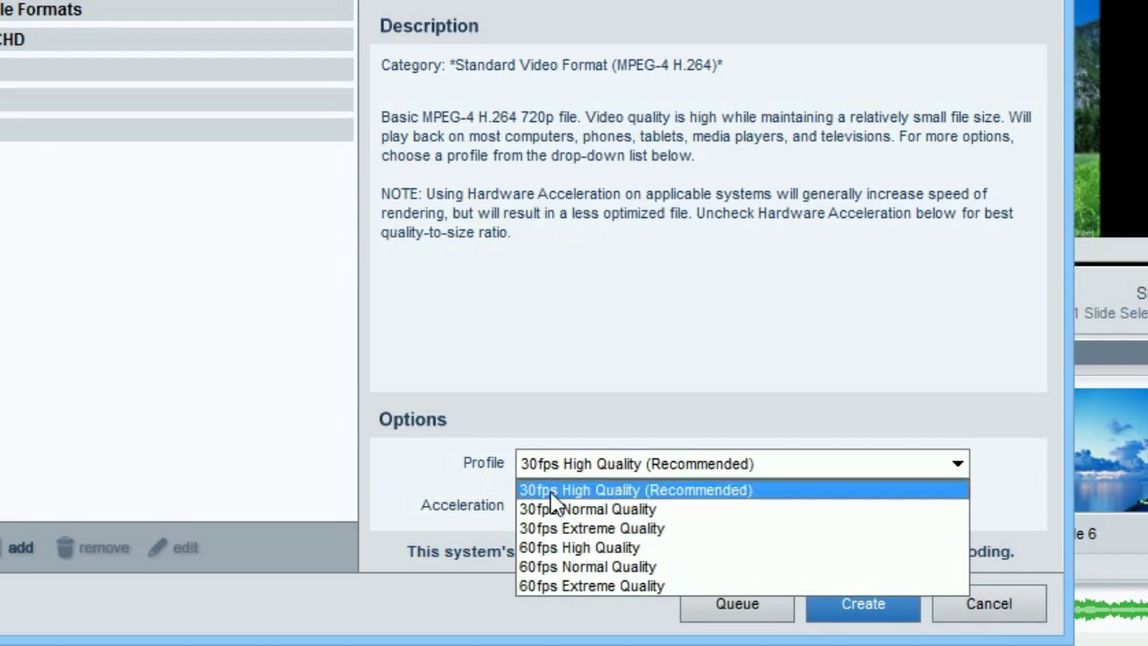
{"action": "left_click", "coordinate": [531, 352]}
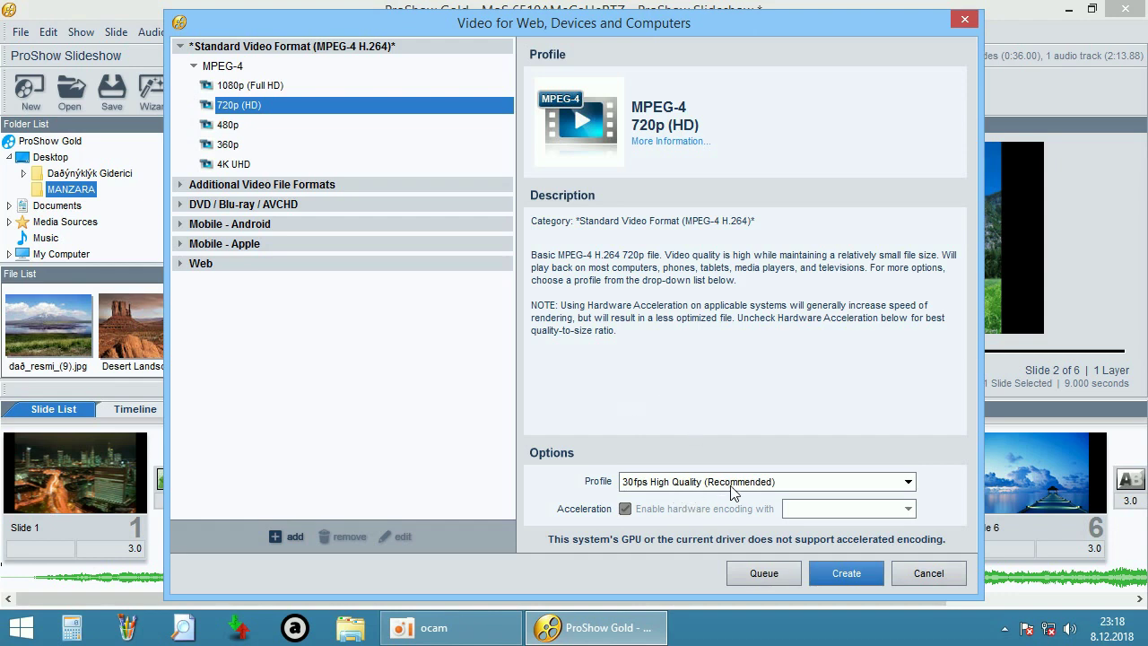
Step: Create the video and save it on the desktop (Masaüstü) as "elle değiştirildi.mp4", dismissing the message once encoding finishes
{"action": "left_click", "coordinate": [842, 573]}
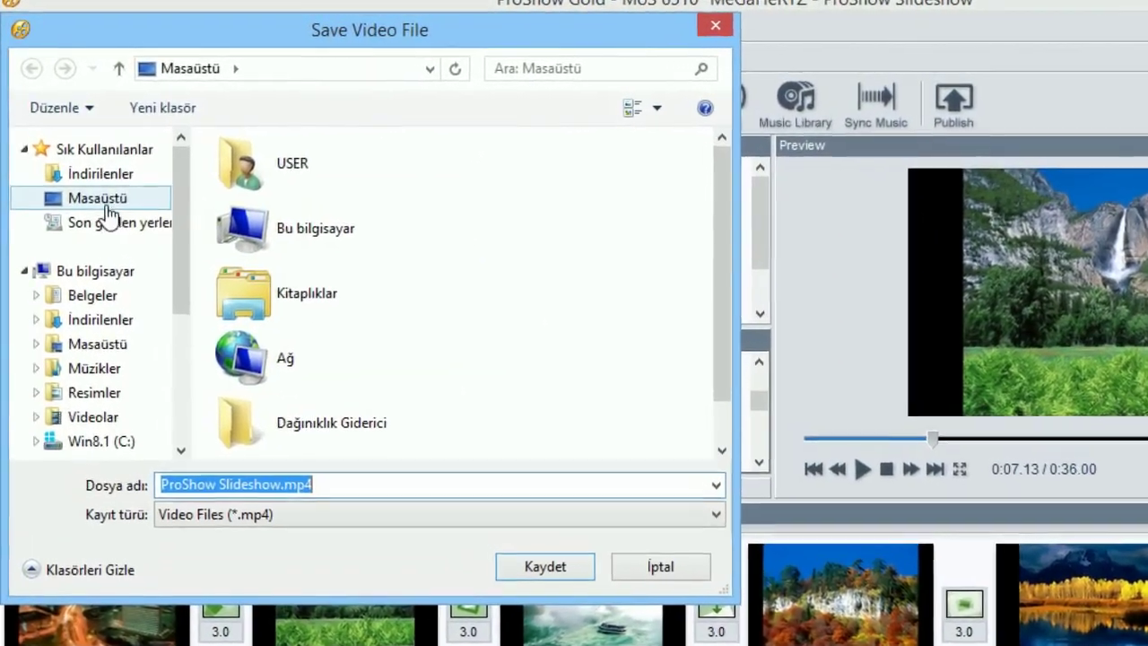
{"action": "left_click", "coordinate": [90, 196]}
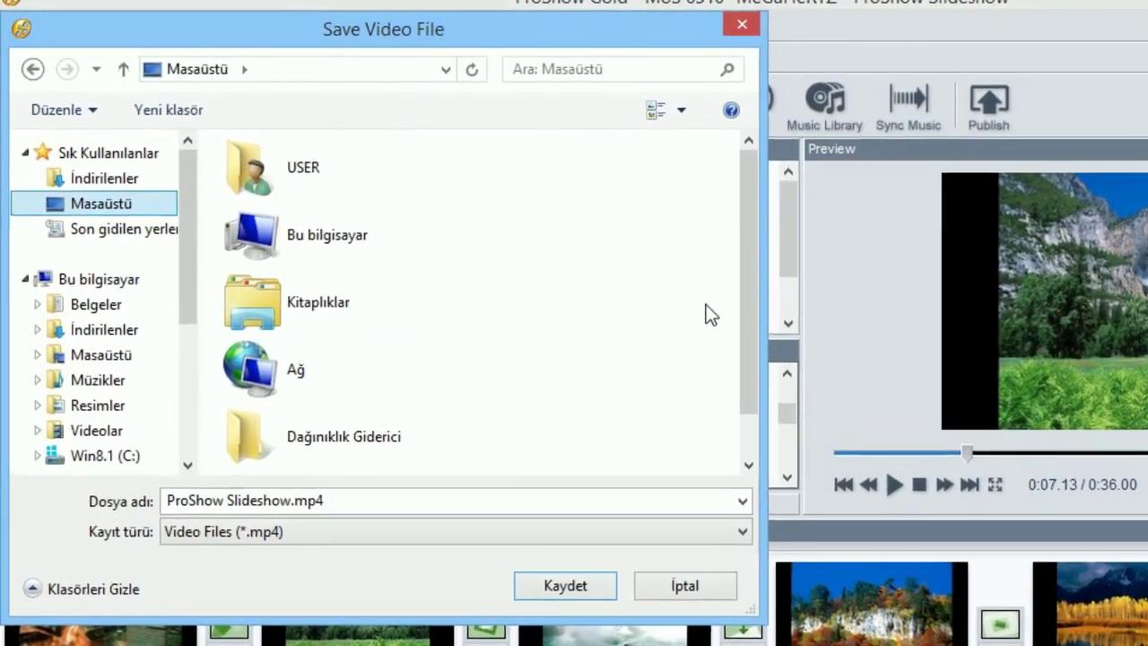
{"action": "left_click_drag", "start_coordinate": [759, 305], "coordinate": [768, 236]}
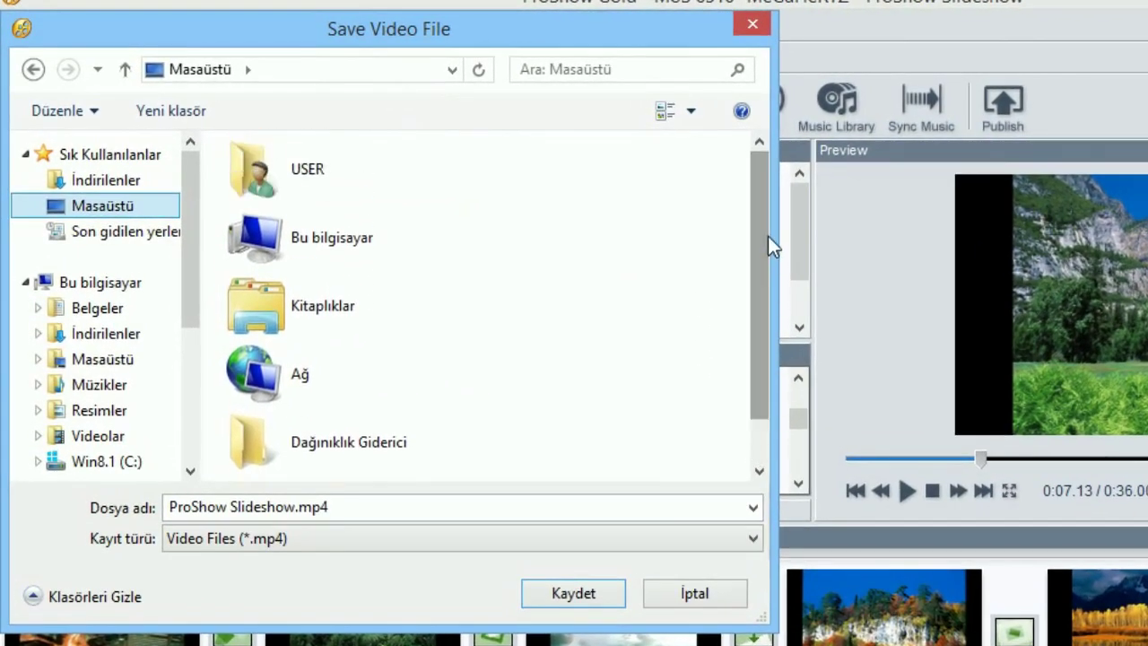
{"action": "left_click", "coordinate": [295, 508]}
{"action": "left_click", "coordinate": [295, 508]}
{"action": "left_click_drag", "start_coordinate": [295, 508], "coordinate": [155, 508]}
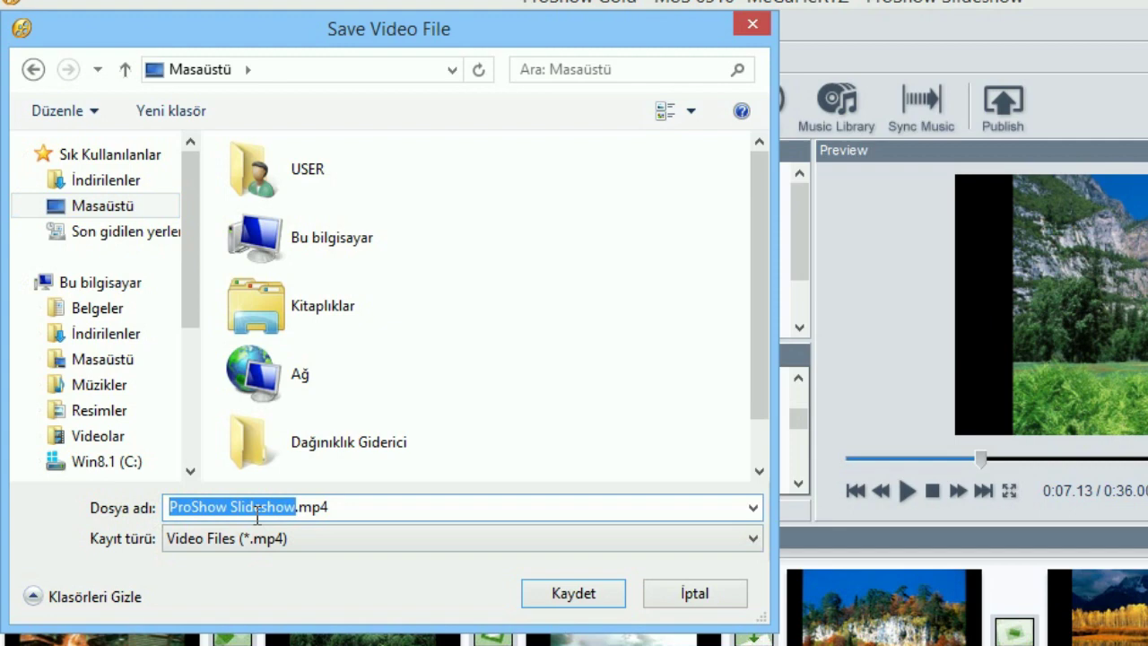
{"action": "type", "text": "elle değiştiri"}
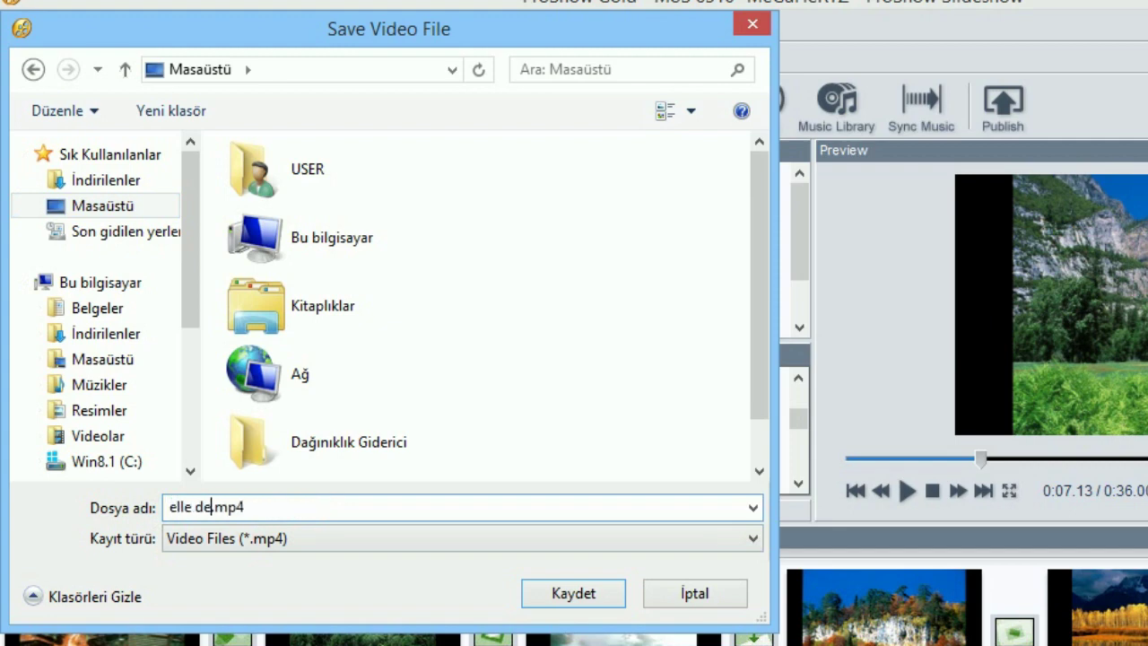
{"action": "type", "text": "ldi"}
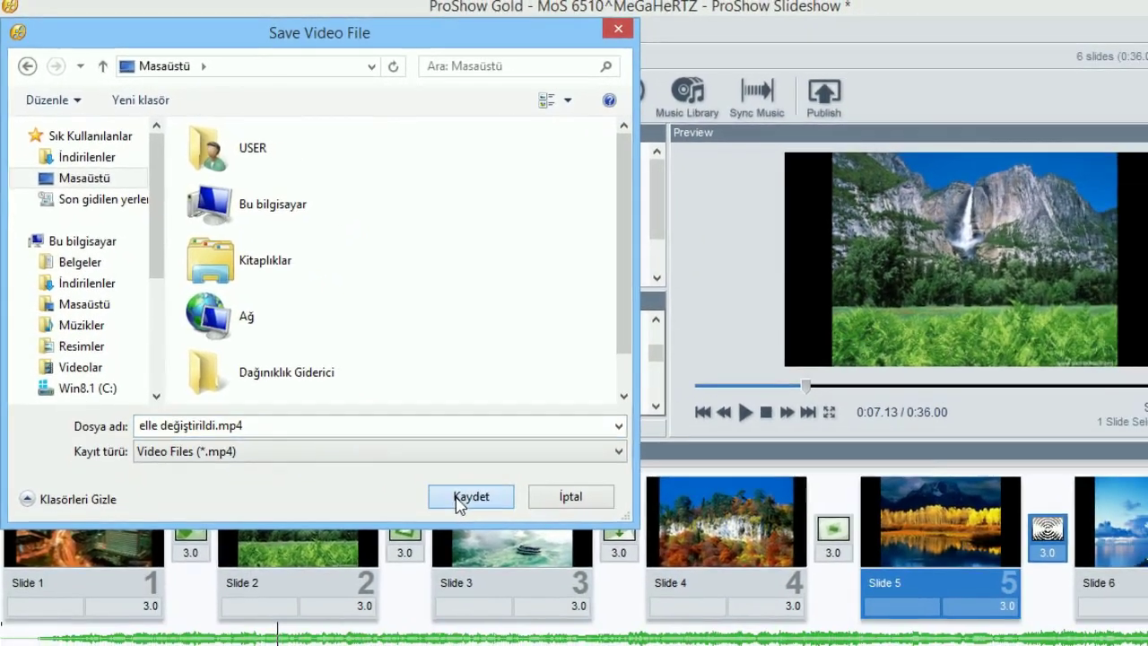
{"action": "left_click", "coordinate": [532, 580]}
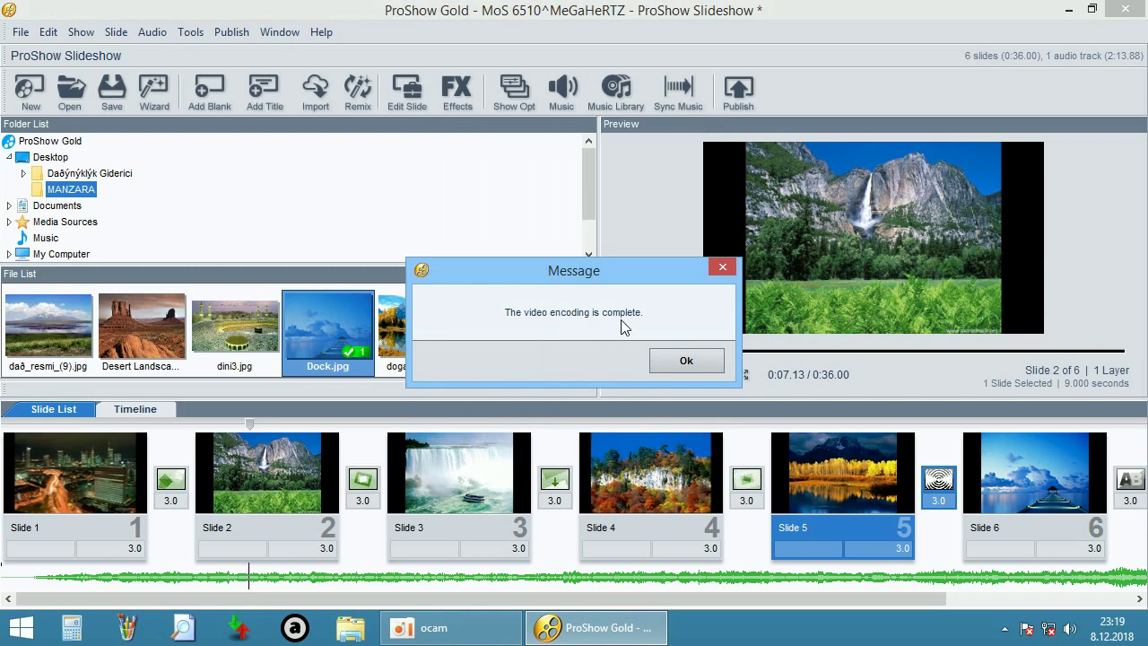
{"action": "left_click", "coordinate": [687, 366]}
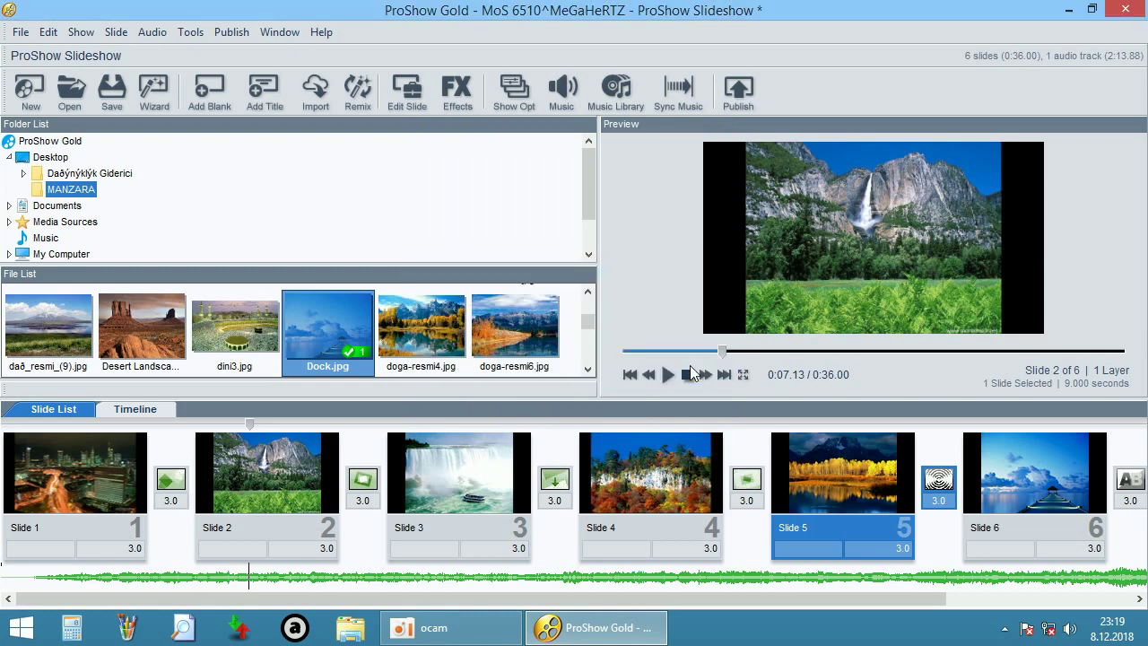
Step: Play the exported "elle değiştirildi.mp4" from the desktop in VLC at full screen, then stop and close it
{"action": "left_click", "coordinate": [1069, 10]}
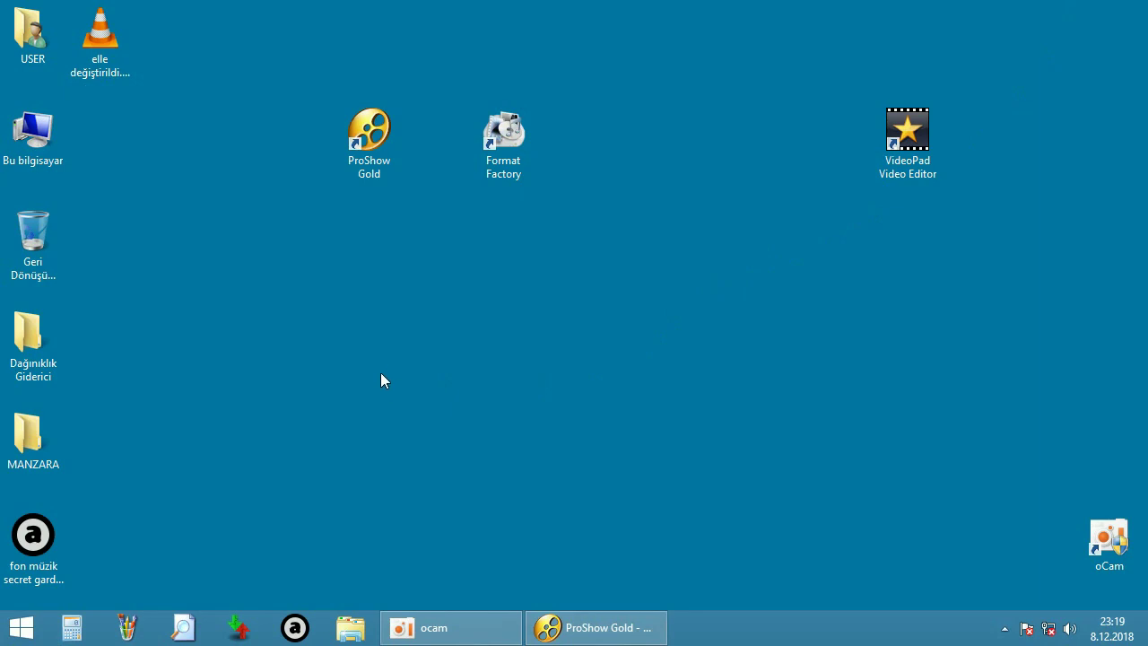
{"action": "double_click", "coordinate": [107, 40]}
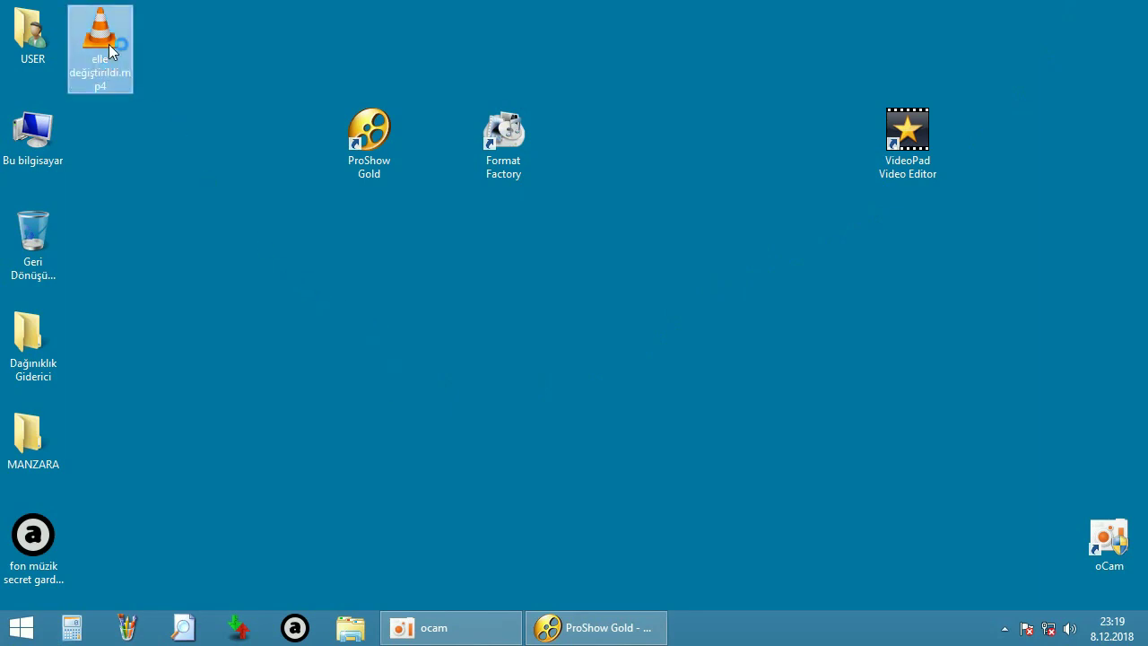
{"action": "double_click", "coordinate": [536, 344]}
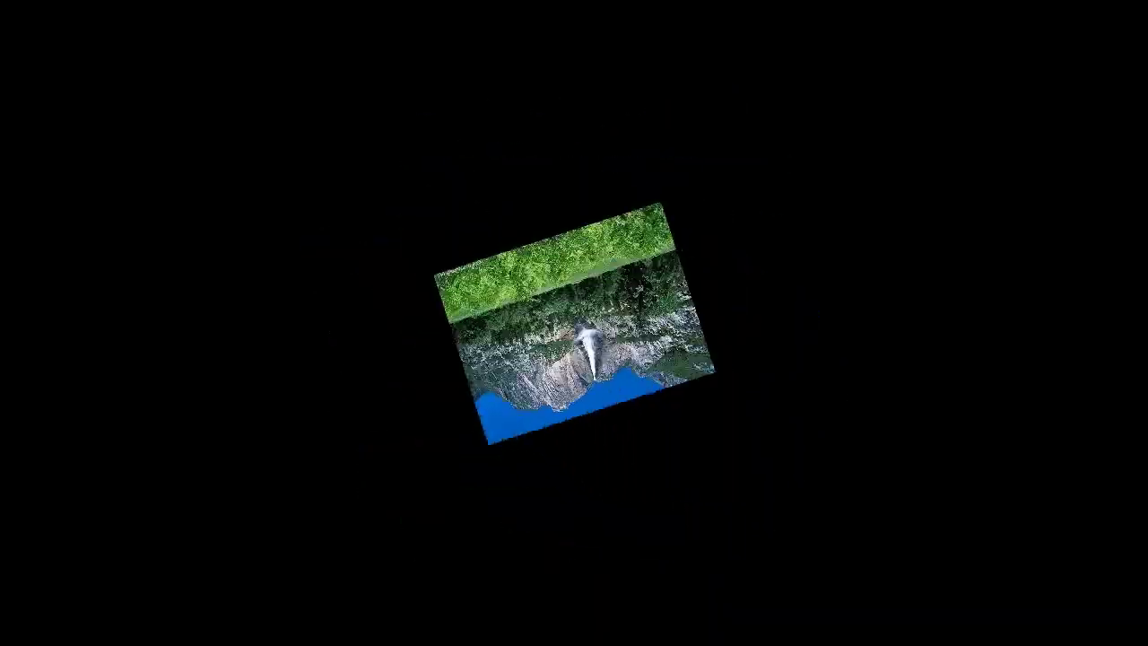
{"action": "double_click", "coordinate": [535, 346]}
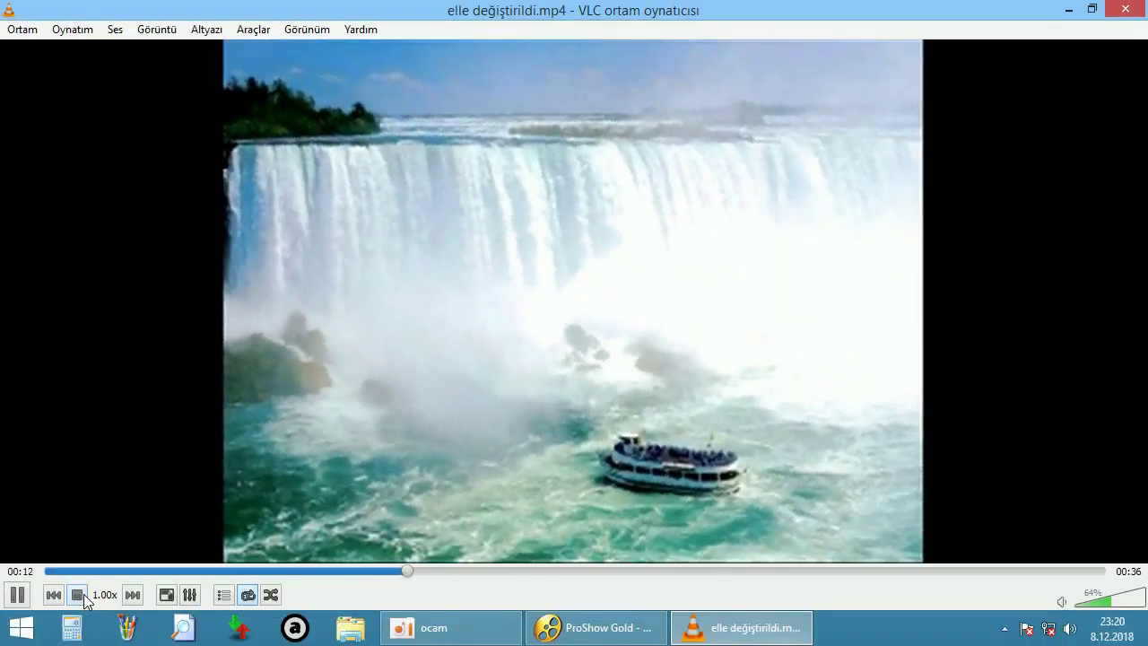
{"action": "left_click", "coordinate": [76, 594]}
{"action": "left_click", "coordinate": [1126, 10]}
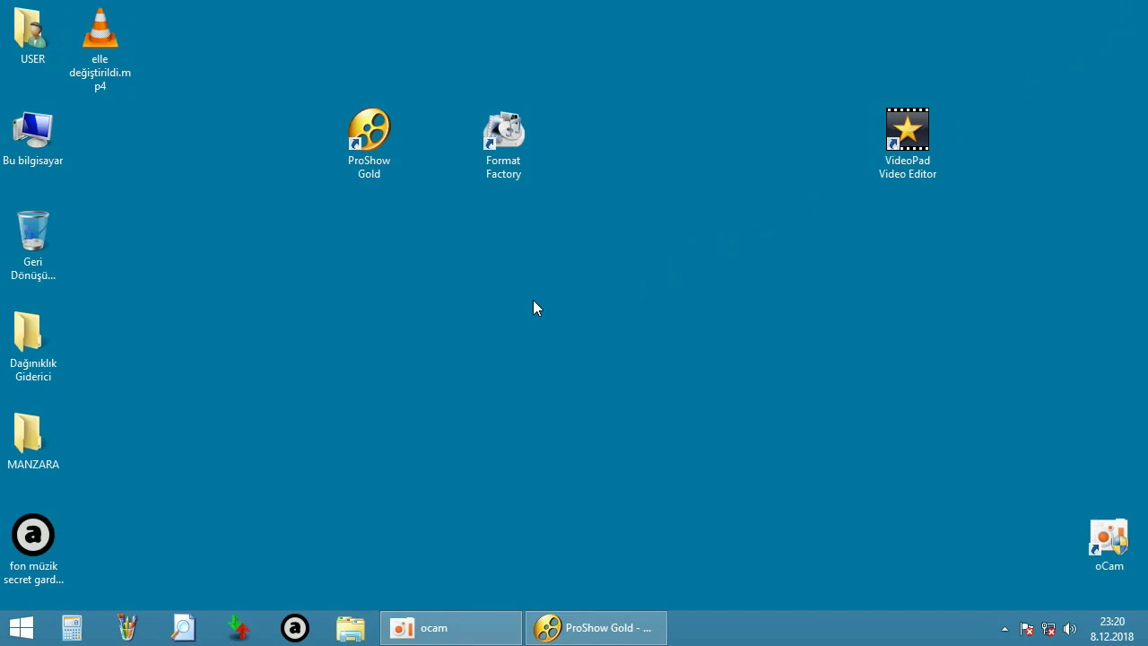
Step: Examine the file properties of "elle değiştirildi.mp4", checking its size on disk and its video frame dimensions
{"action": "right_click", "coordinate": [89, 52]}
{"action": "left_click", "coordinate": [133, 440]}
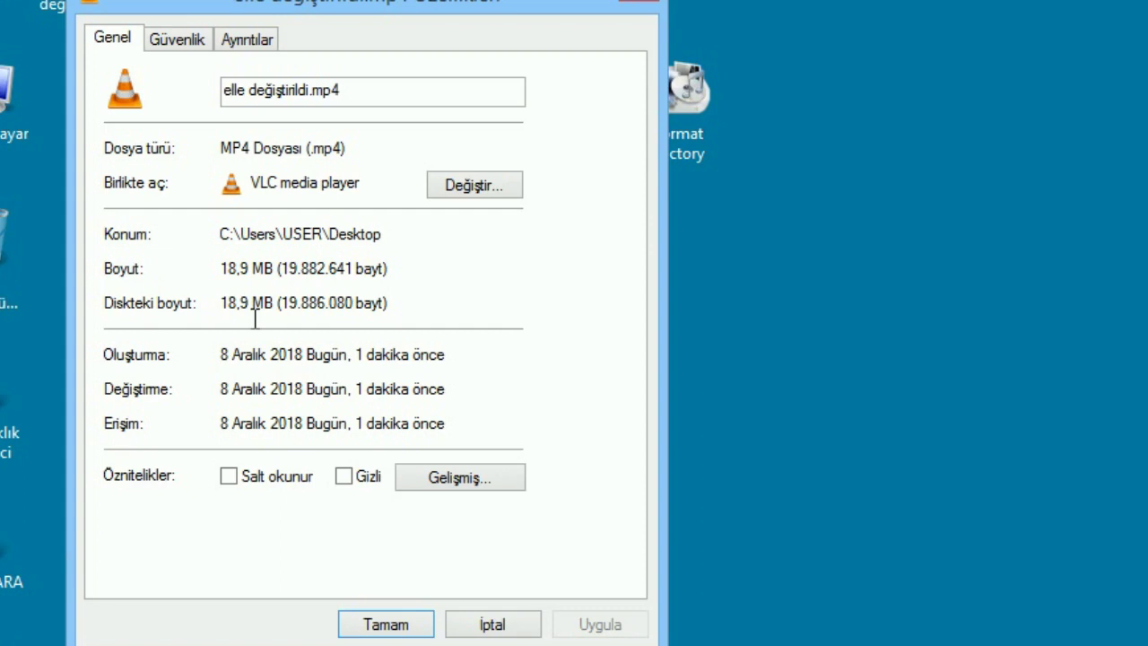
{"action": "left_click", "coordinate": [267, 45]}
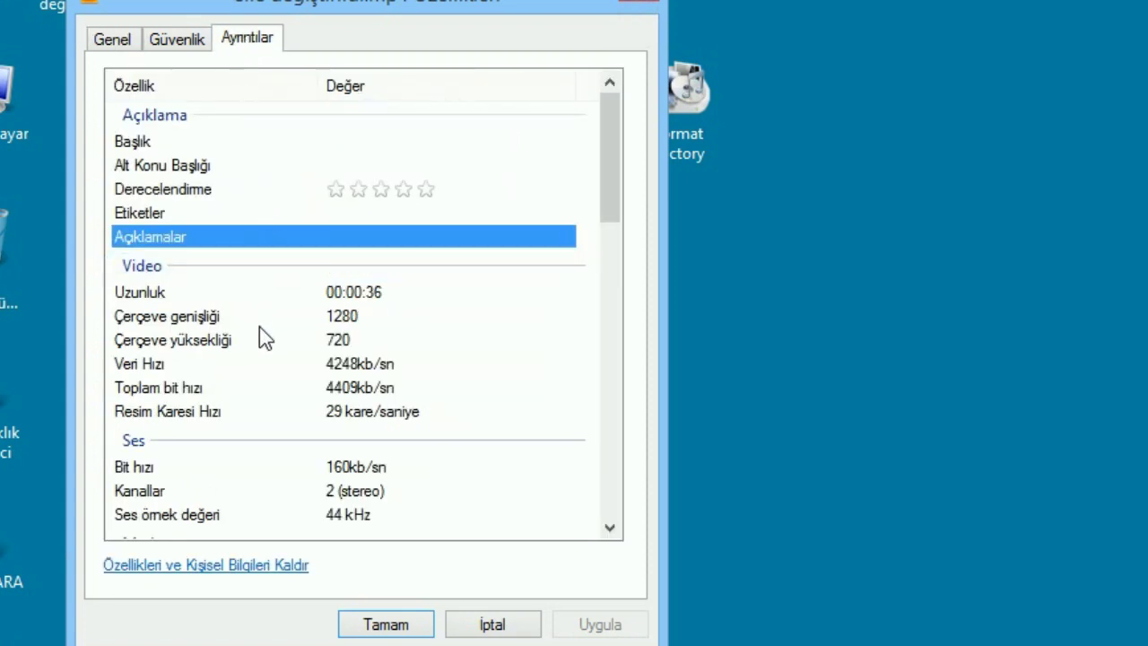
{"action": "left_click", "coordinate": [210, 317]}
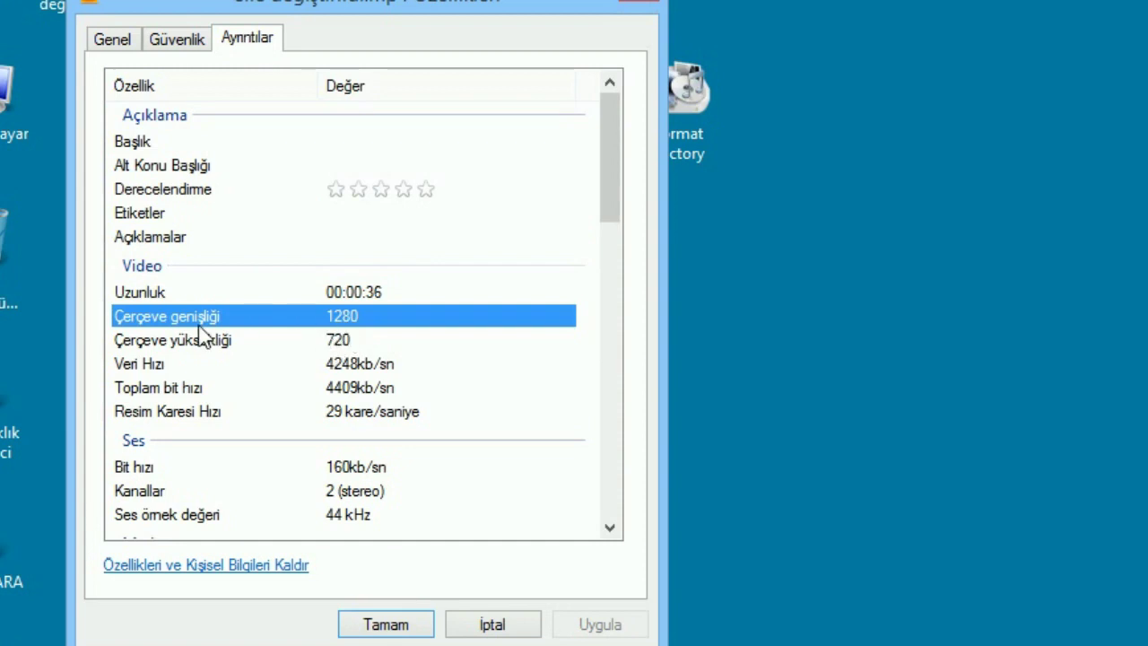
{"action": "left_click", "coordinate": [113, 42]}
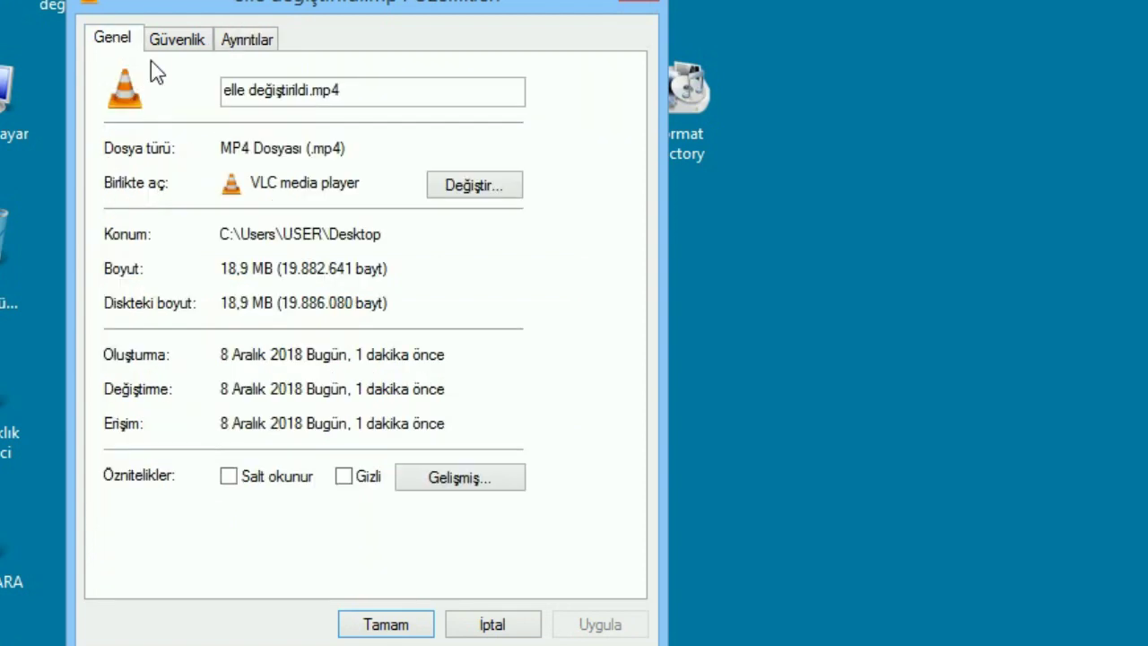
{"action": "left_click", "coordinate": [245, 41]}
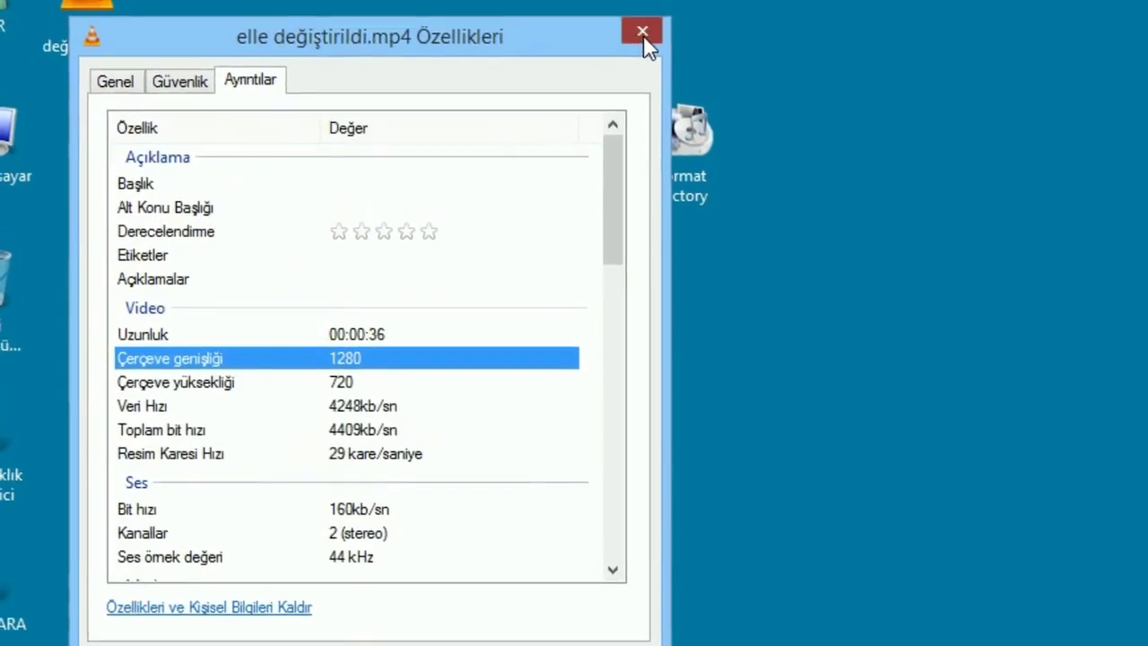
{"action": "left_click", "coordinate": [641, 33]}
Step: Inspect "elle değiştirildi.mp4" in MediaInfo, checking the video's width, height, display aspect ratio and bit rate
{"action": "right_click", "coordinate": [95, 45]}
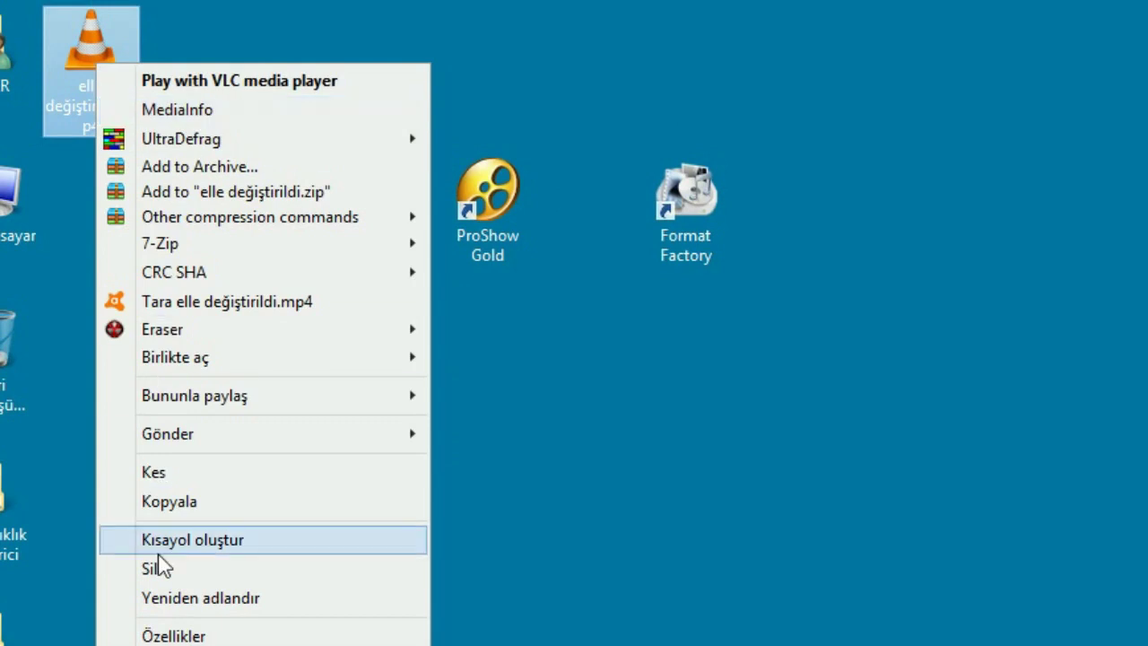
{"action": "left_click", "coordinate": [179, 91]}
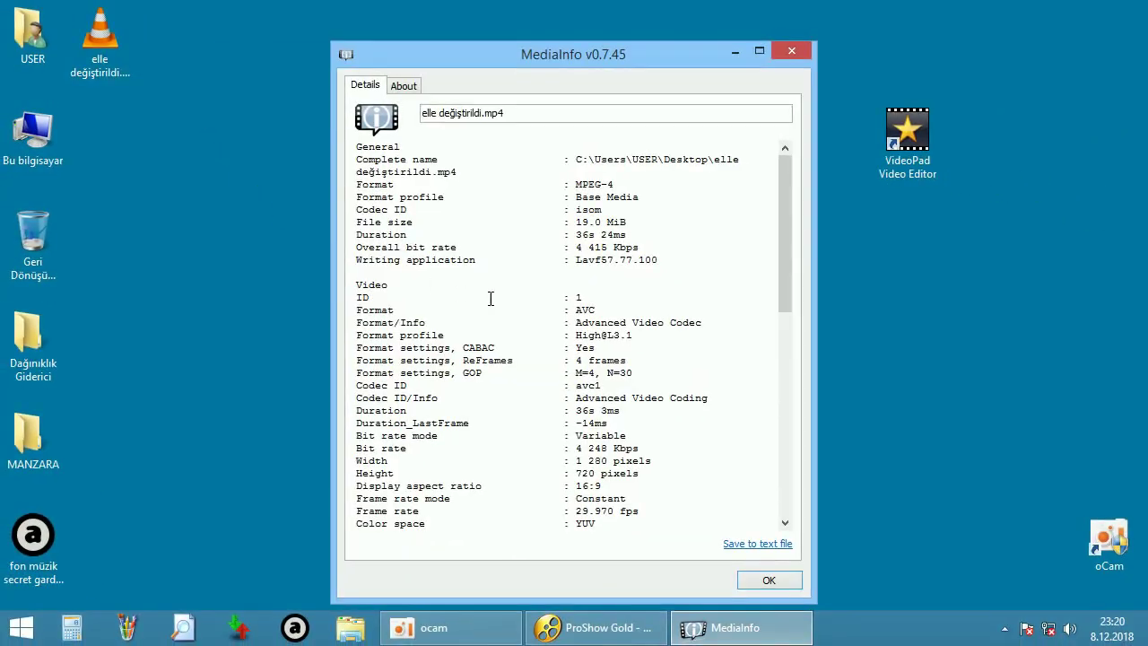
{"action": "left_click_drag", "start_coordinate": [789, 256], "coordinate": [793, 333]}
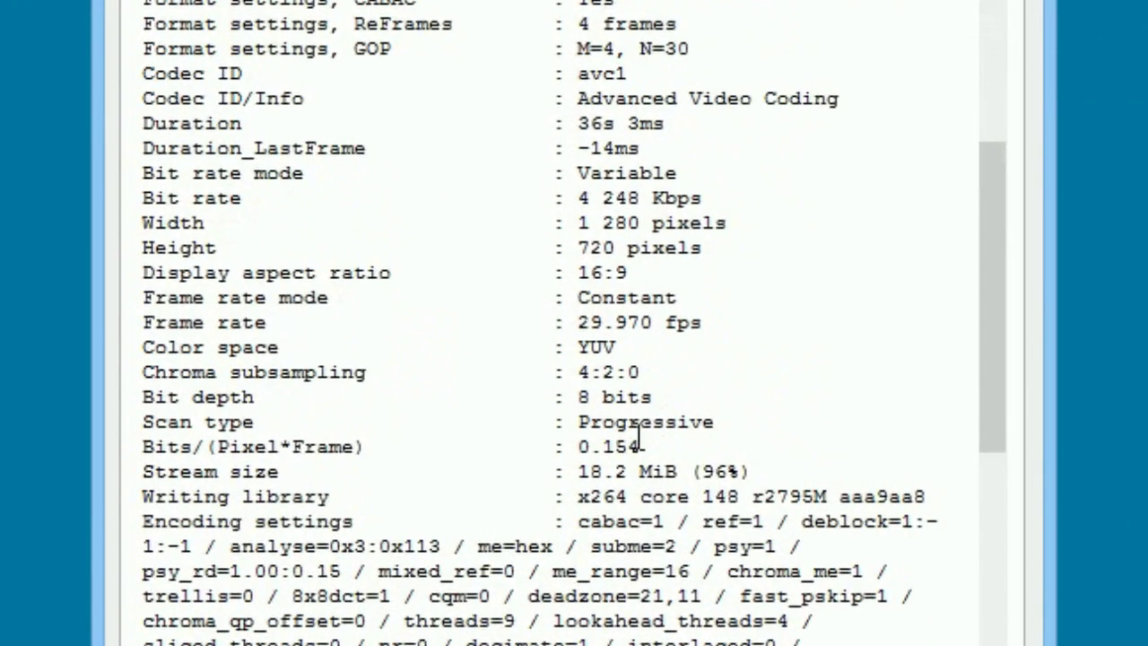
{"action": "left_click_drag", "start_coordinate": [578, 222], "coordinate": [740, 254]}
{"action": "left_click_drag", "start_coordinate": [630, 278], "coordinate": [579, 285]}
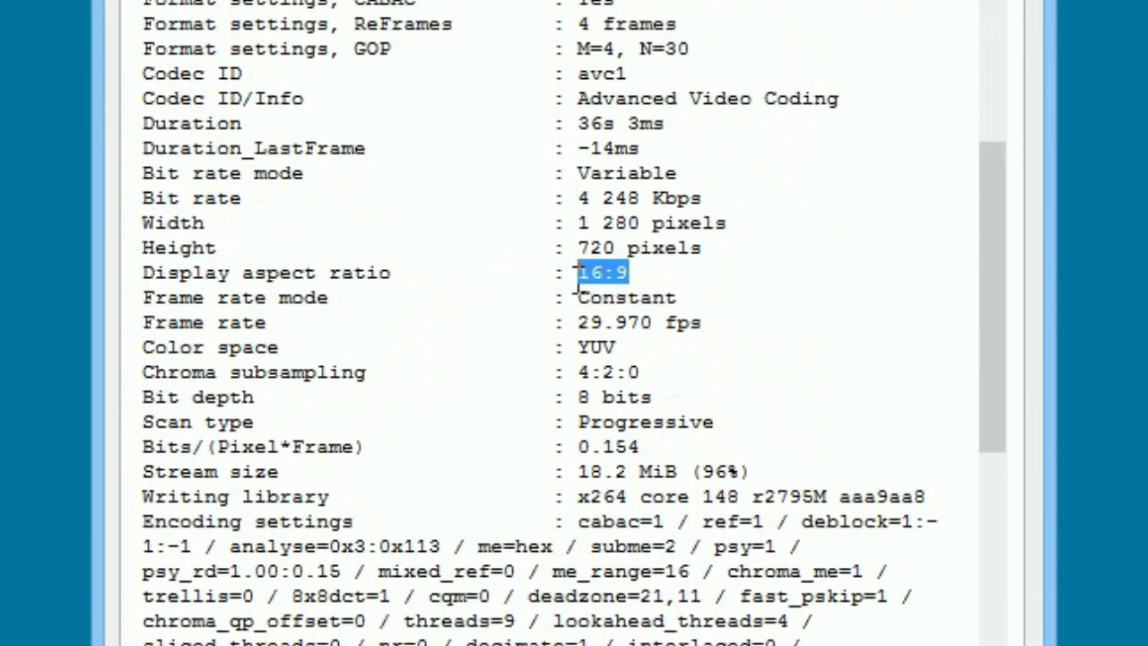
{"action": "left_click", "coordinate": [604, 197]}
{"action": "left_click_drag", "start_coordinate": [580, 199], "coordinate": [641, 199]}
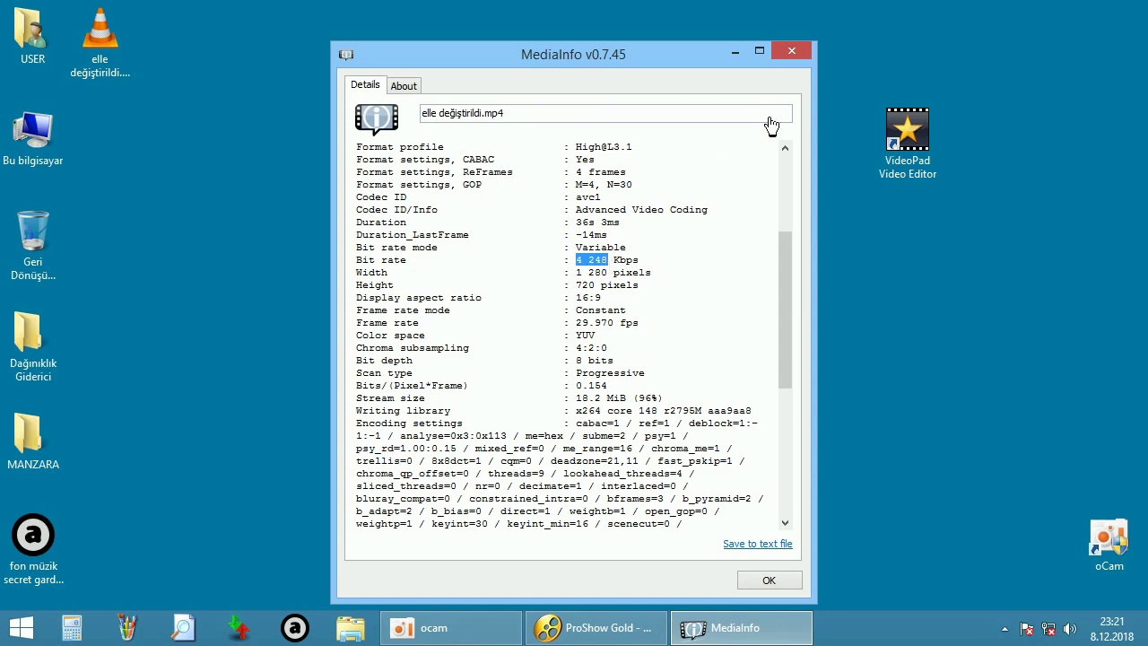
{"action": "left_click", "coordinate": [792, 51]}
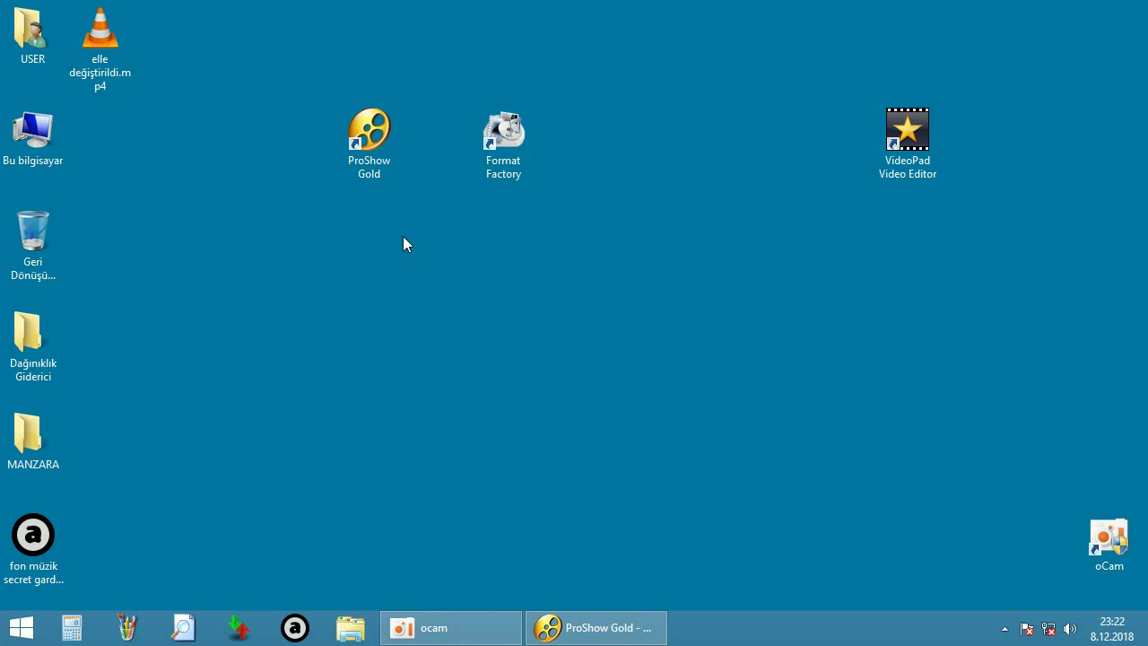
Step: Rearrange the desktop shortcuts, moving ProShow Gold up to the first icon row and Format Factory down below it
{"action": "left_click", "coordinate": [108, 49]}
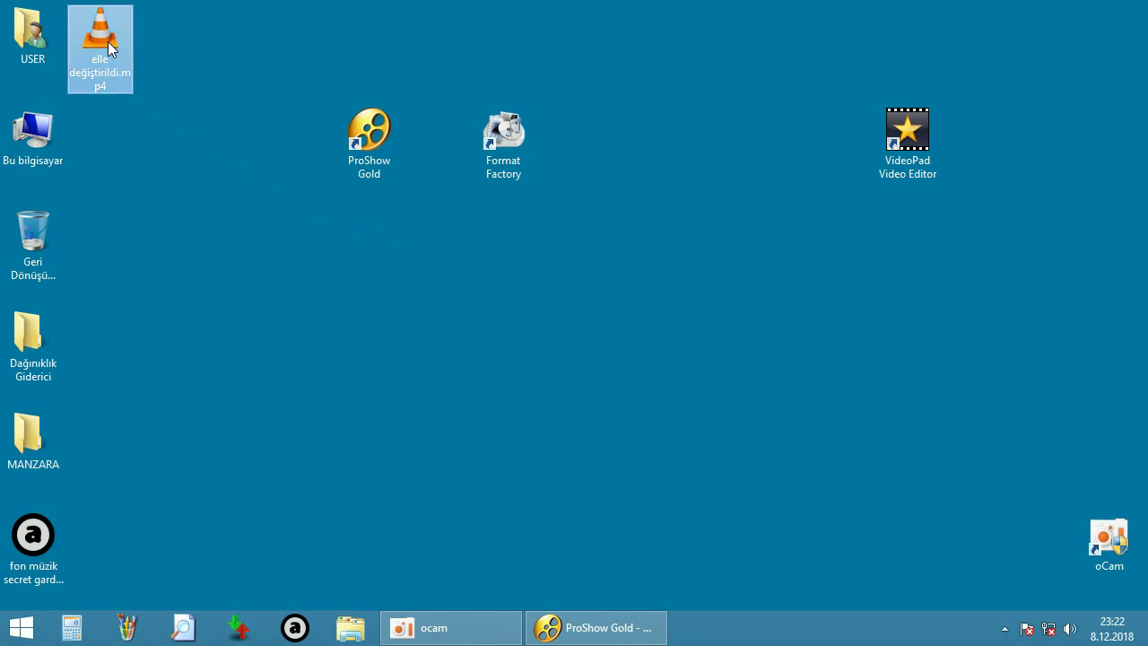
{"action": "left_click_drag", "start_coordinate": [381, 134], "coordinate": [381, 33]}
{"action": "left_click", "coordinate": [336, 188]}
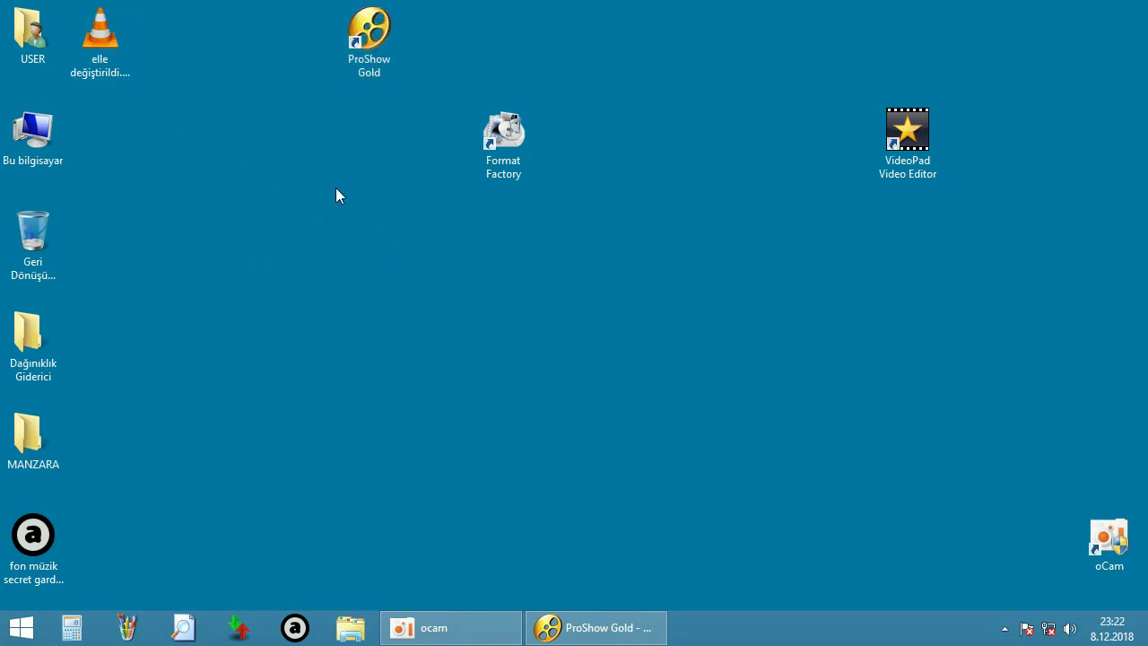
{"action": "left_click_drag", "start_coordinate": [507, 138], "coordinate": [440, 239]}
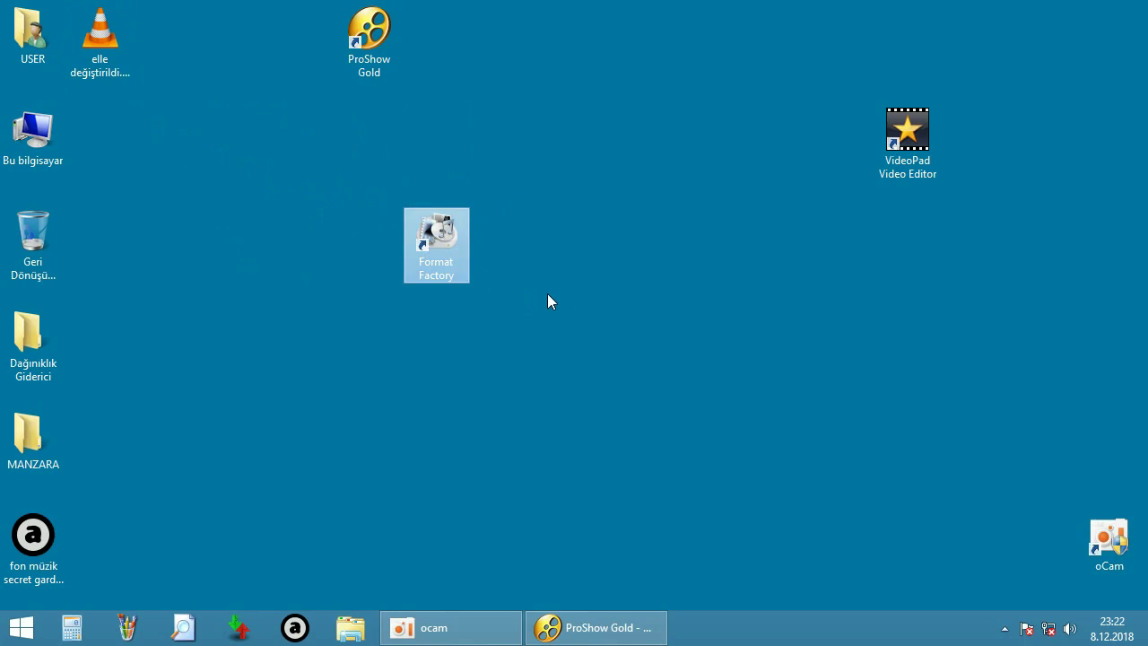
Step: Open FormatFactory beside the desktop icons, add "elle değiştirildi.mp4" to it and choose Tümünü MP4 as the target format
{"action": "double_click", "coordinate": [434, 245]}
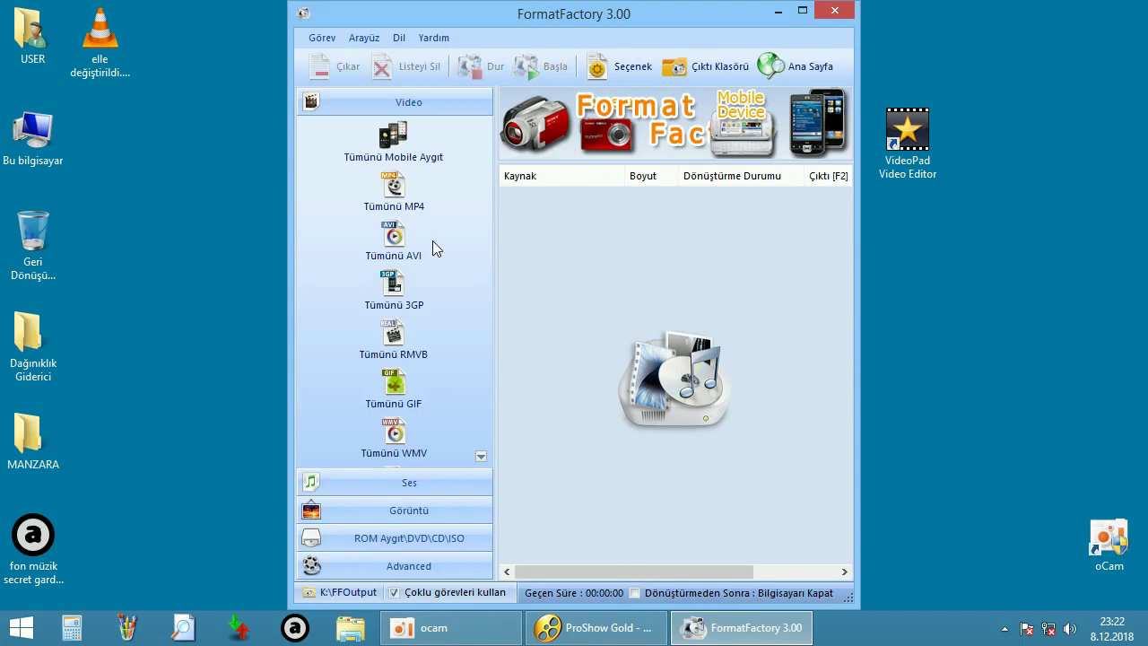
{"action": "left_click_drag", "start_coordinate": [574, 21], "coordinate": [1147, 143]}
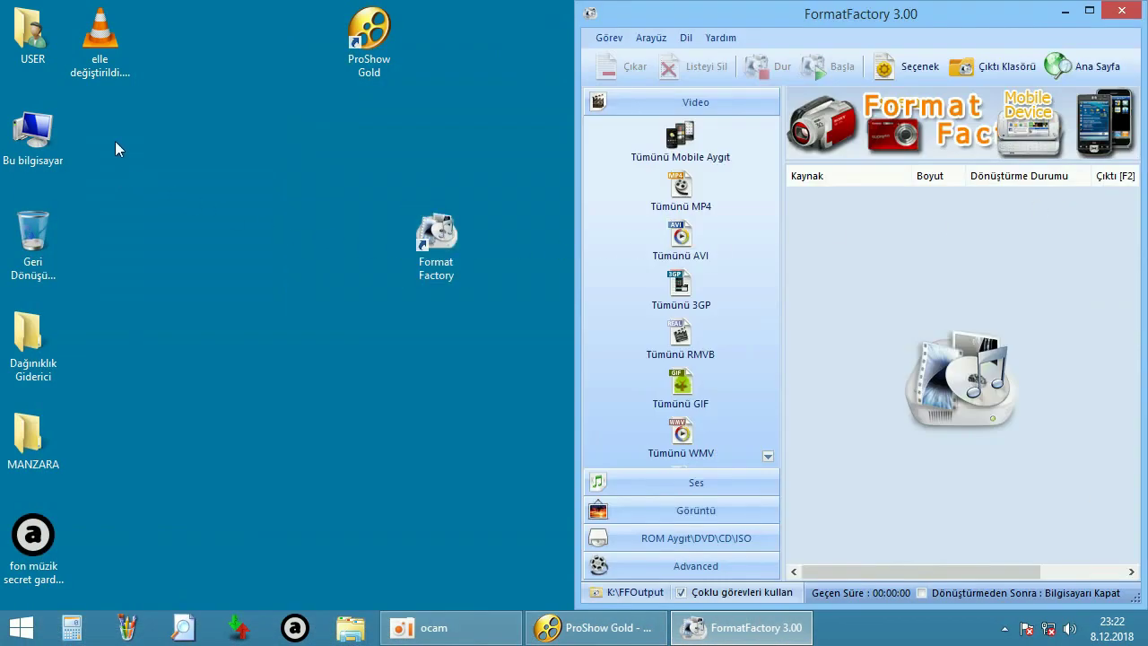
{"action": "left_click_drag", "start_coordinate": [100, 36], "coordinate": [893, 377]}
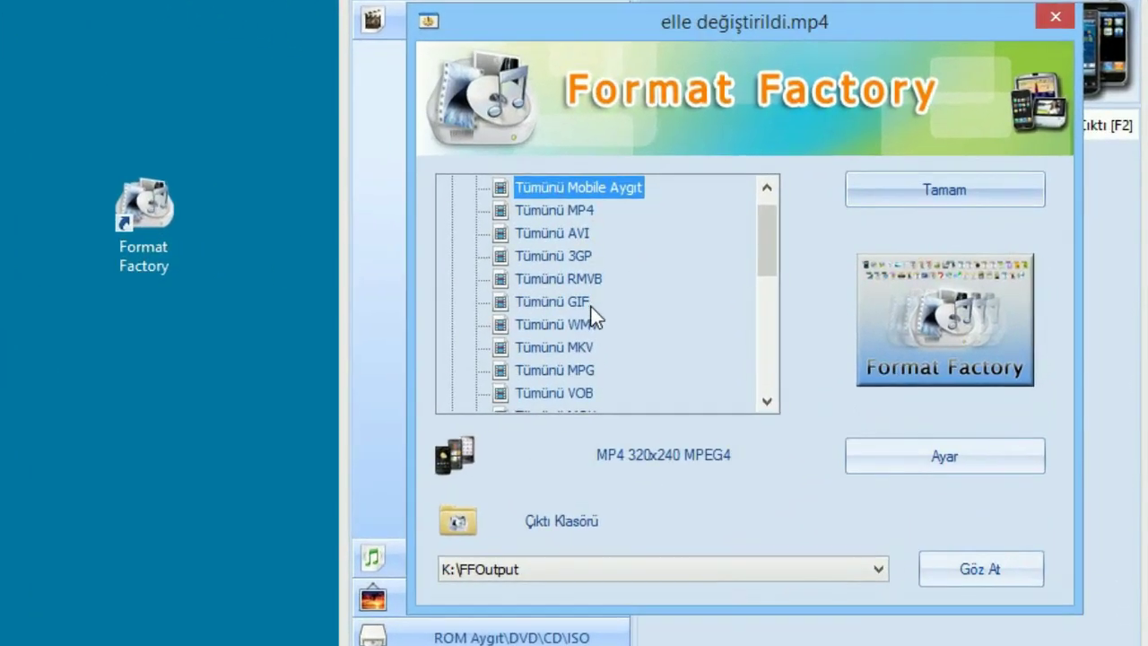
{"action": "left_click", "coordinate": [582, 213]}
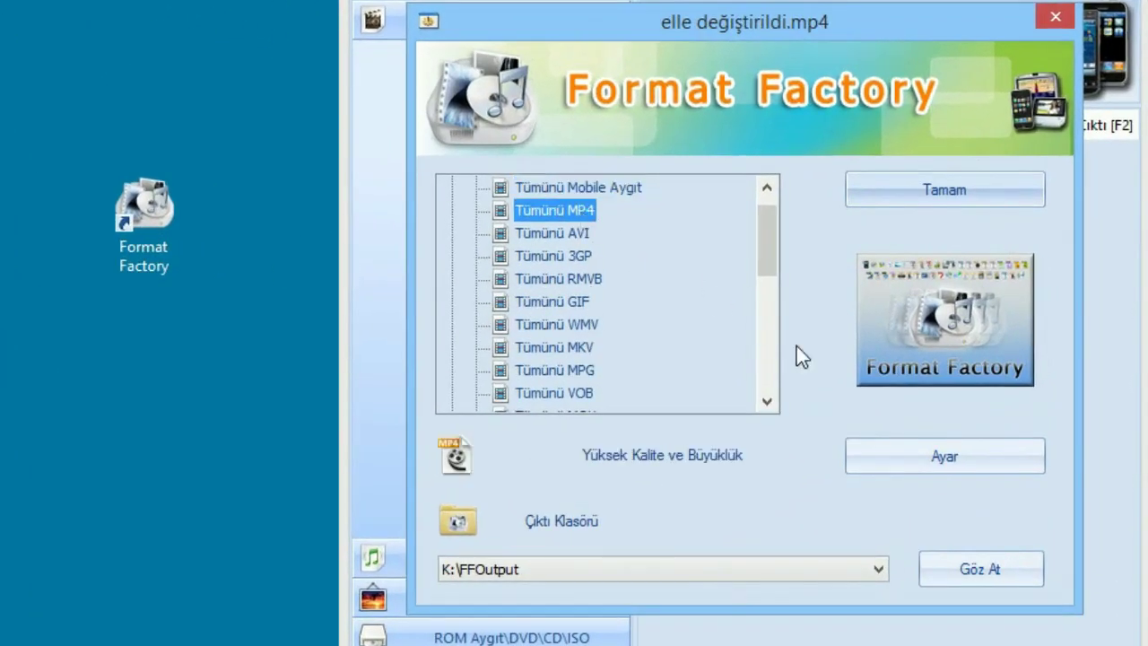
Step: Set the video codec (Video Kodla) in the MP4 output settings to AVC(H264)
{"action": "left_click", "coordinate": [949, 459]}
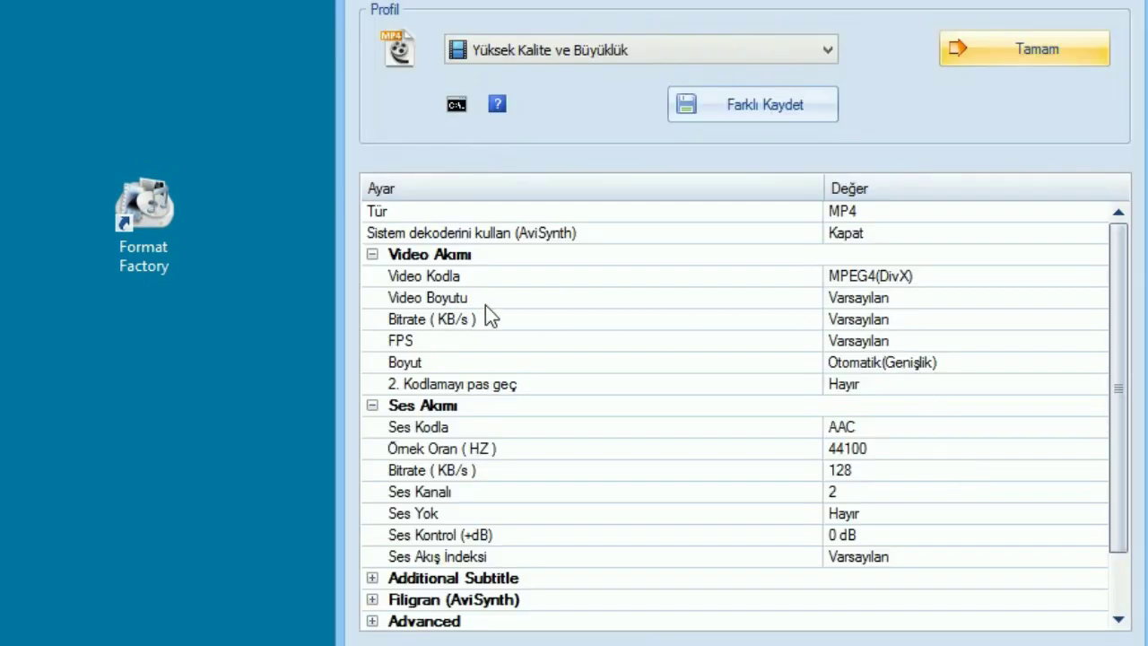
{"action": "left_click", "coordinate": [917, 282]}
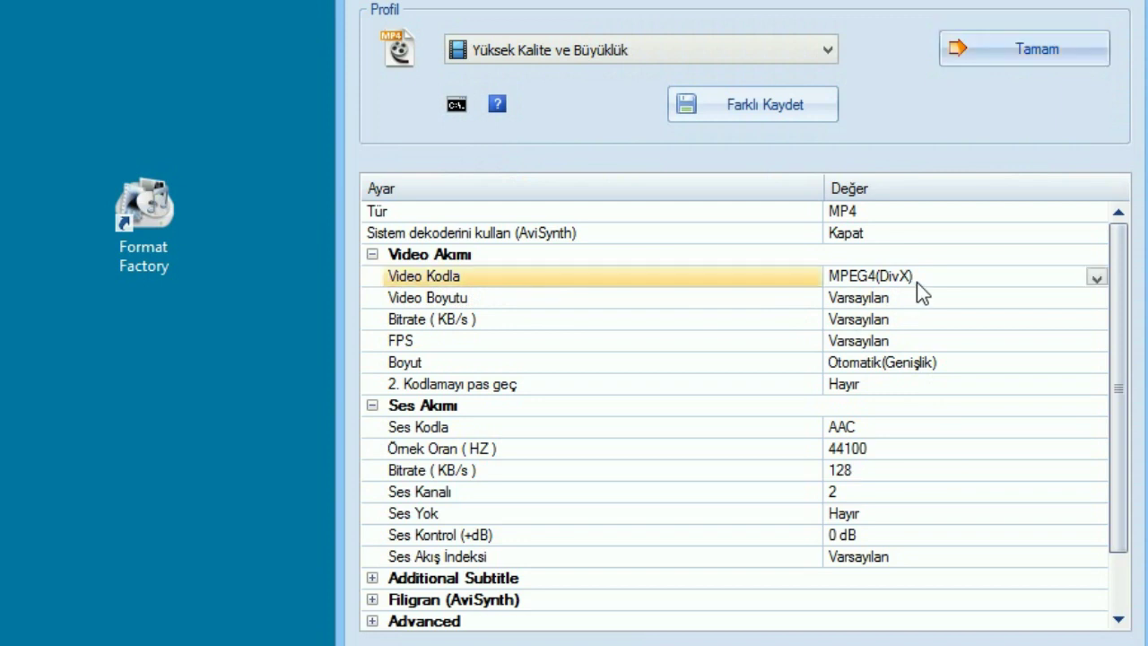
{"action": "left_click", "coordinate": [1096, 278]}
{"action": "left_click", "coordinate": [1079, 328]}
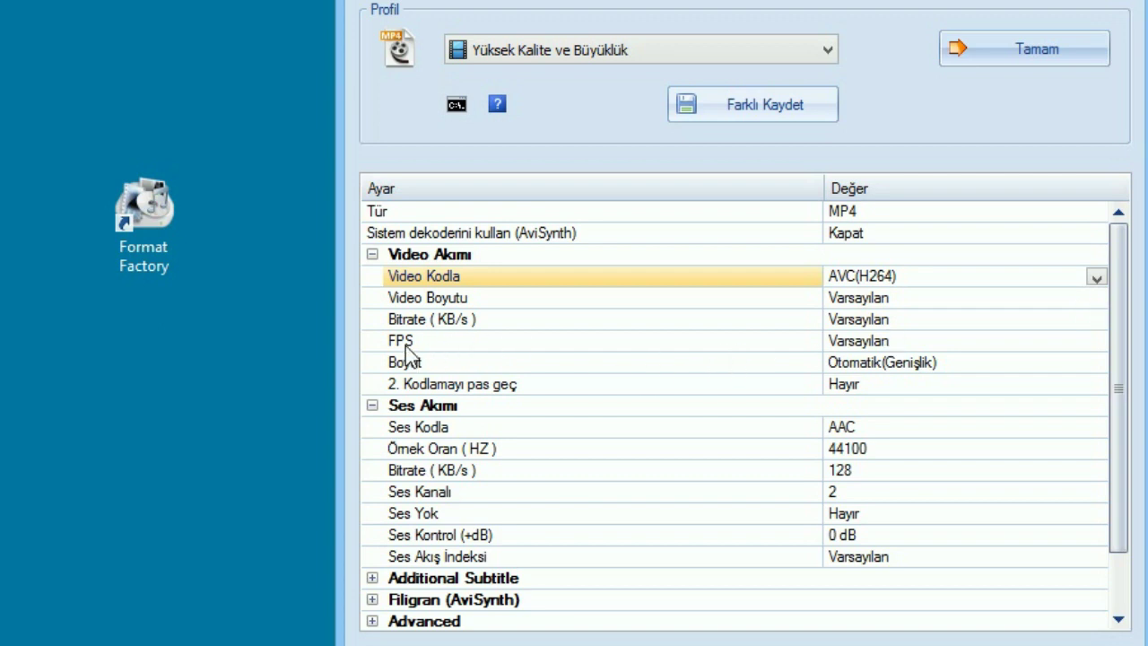
Step: Review the video size options, keeping Varsayılan, and set the video bitrate to 1024 KB/s
{"action": "left_click", "coordinate": [1093, 299]}
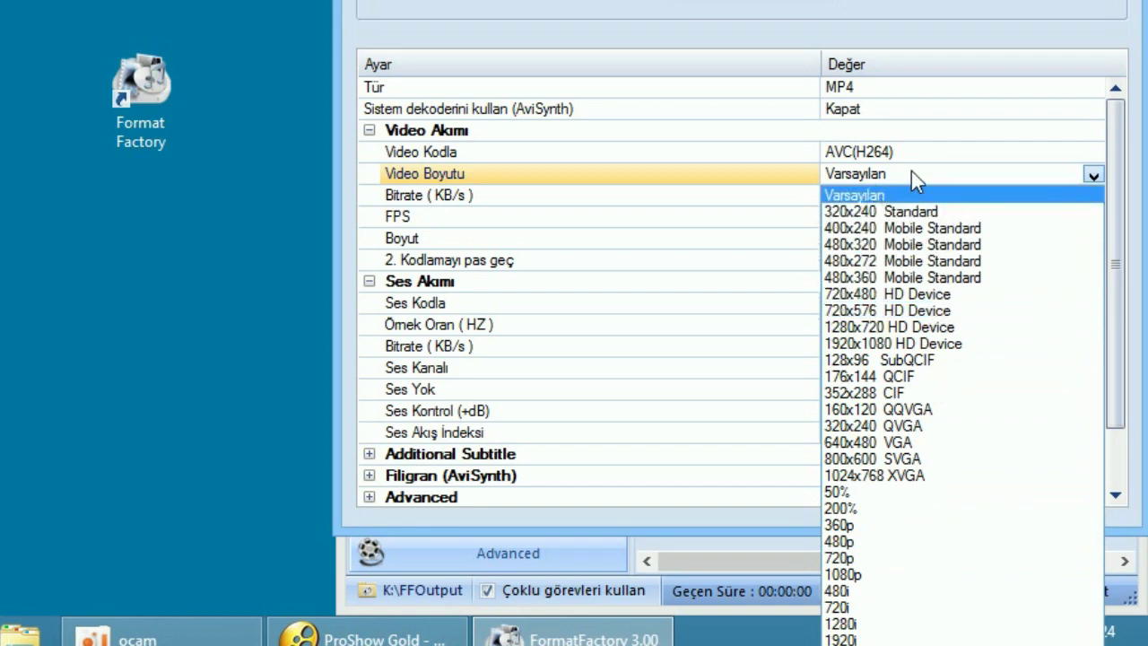
{"action": "left_click", "coordinate": [1093, 176]}
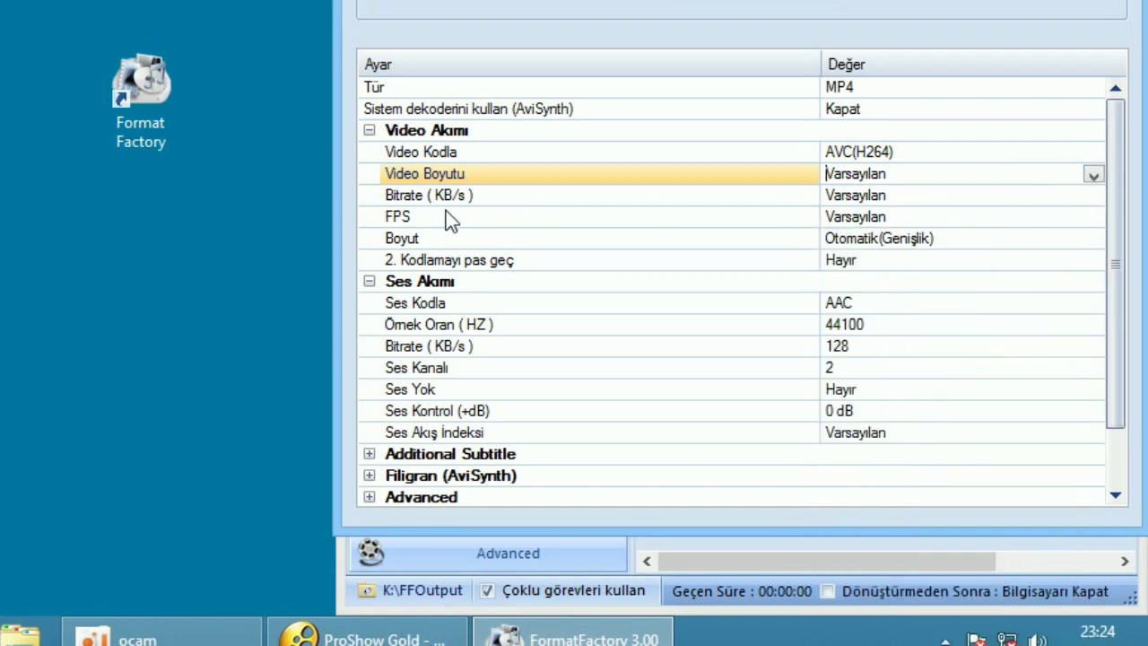
{"action": "left_click", "coordinate": [1089, 196]}
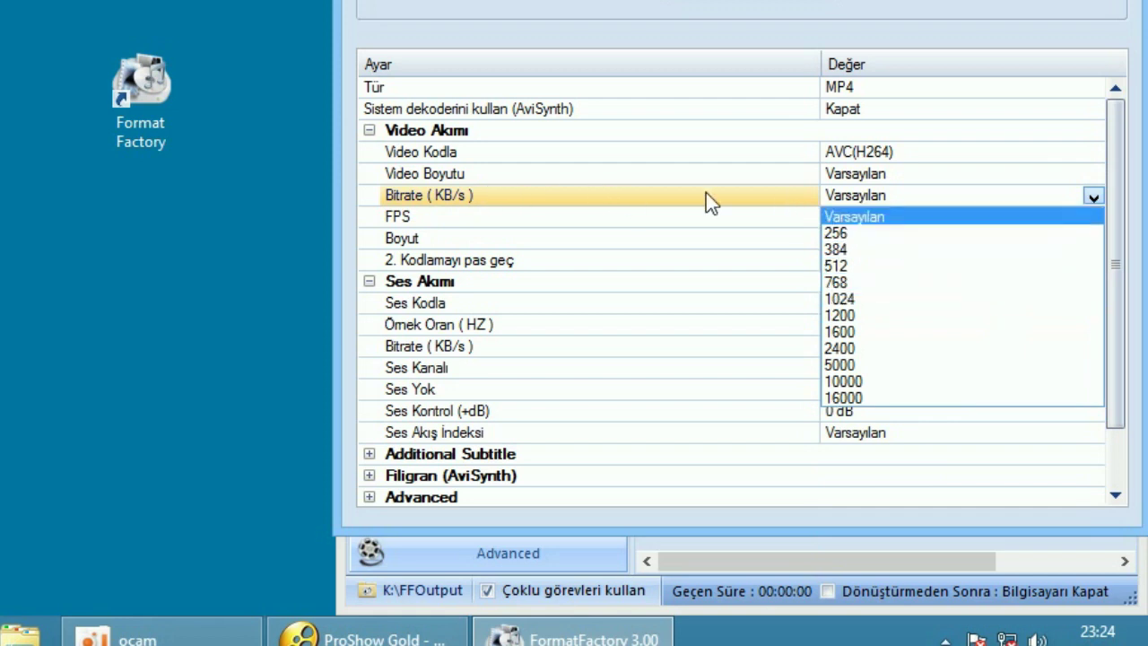
{"action": "left_click", "coordinate": [1097, 195]}
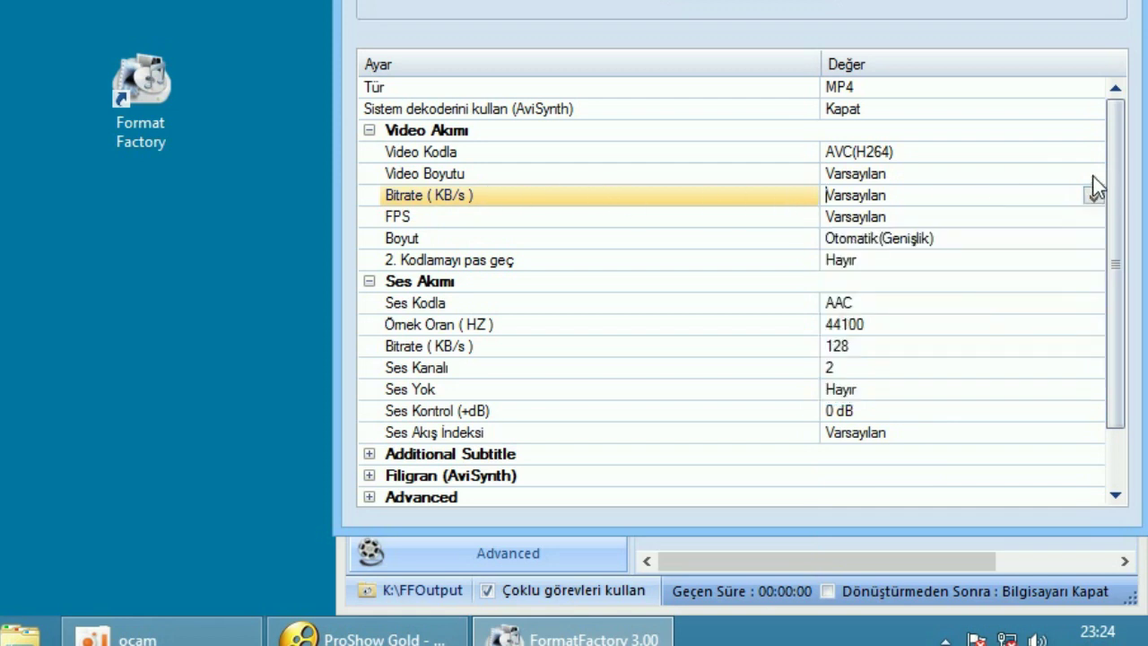
{"action": "left_click", "coordinate": [1094, 194]}
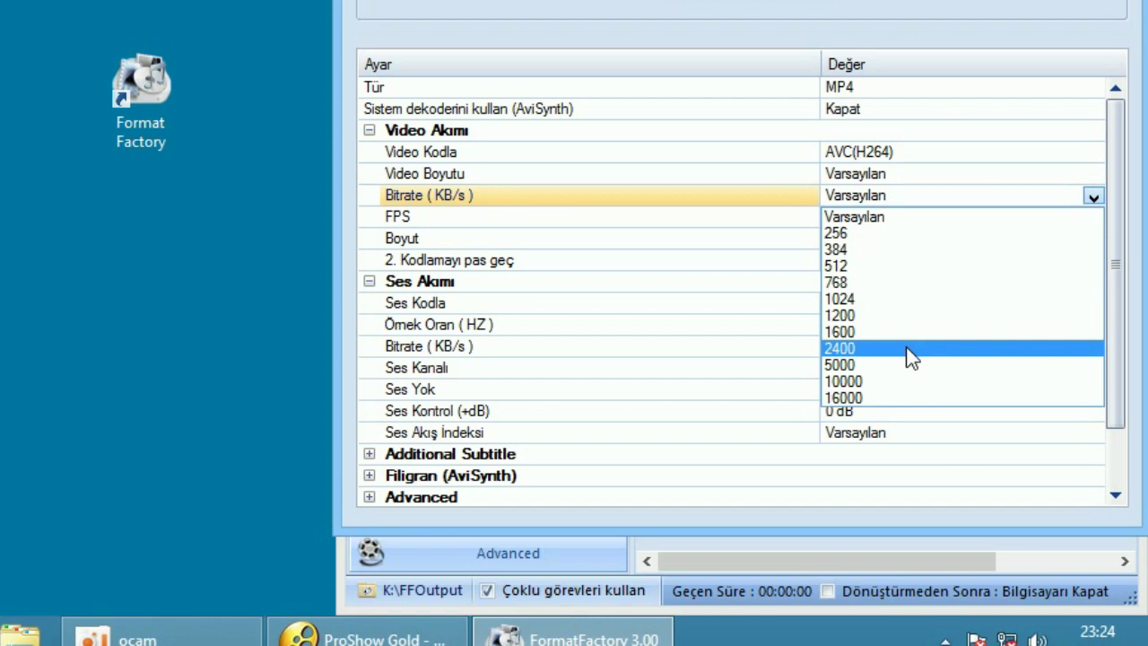
{"action": "left_click", "coordinate": [889, 301]}
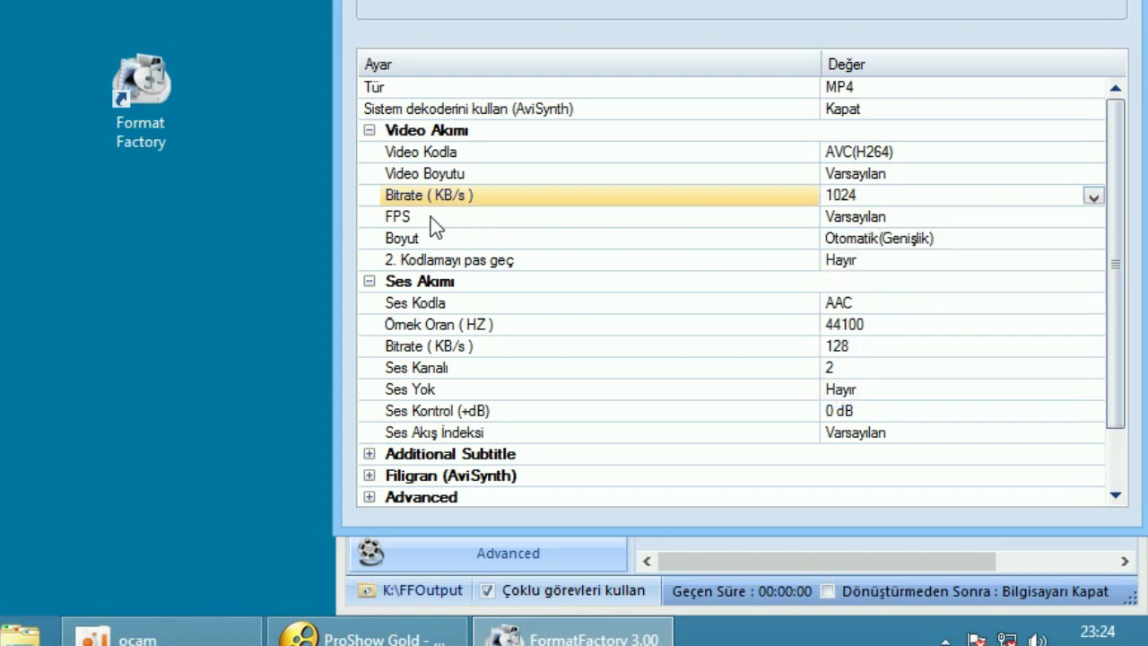
Step: Review the FPS and Boyut options of the MP4 output, keeping Varsayılan and Otomatik(Genişlik)
{"action": "left_click", "coordinate": [1094, 218]}
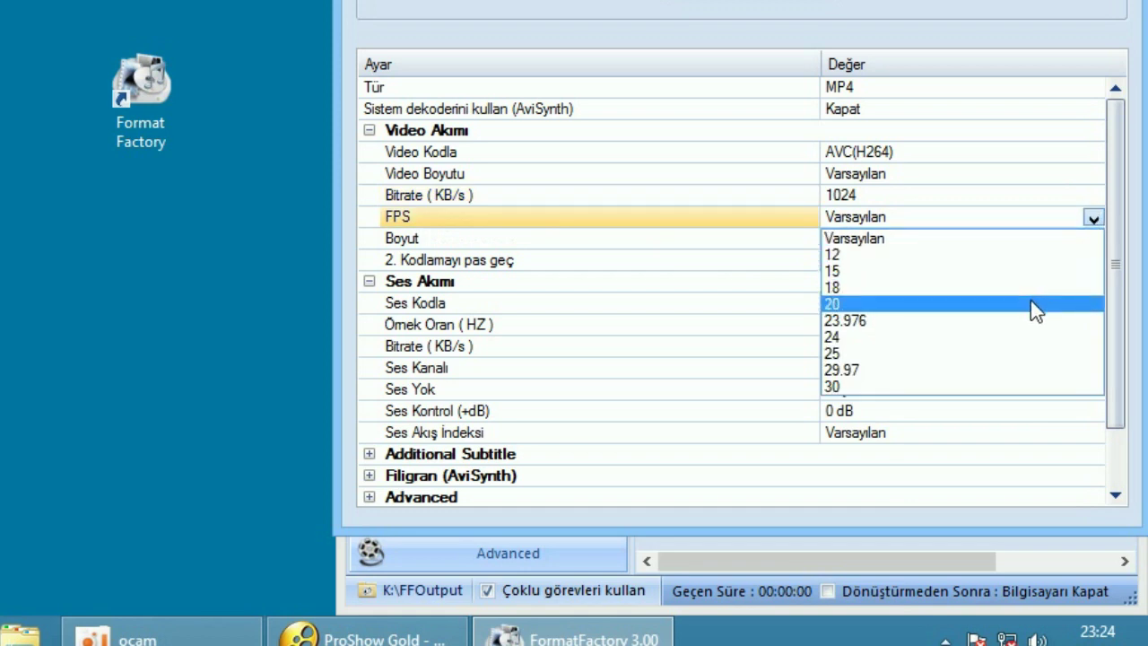
{"action": "left_click", "coordinate": [1094, 218]}
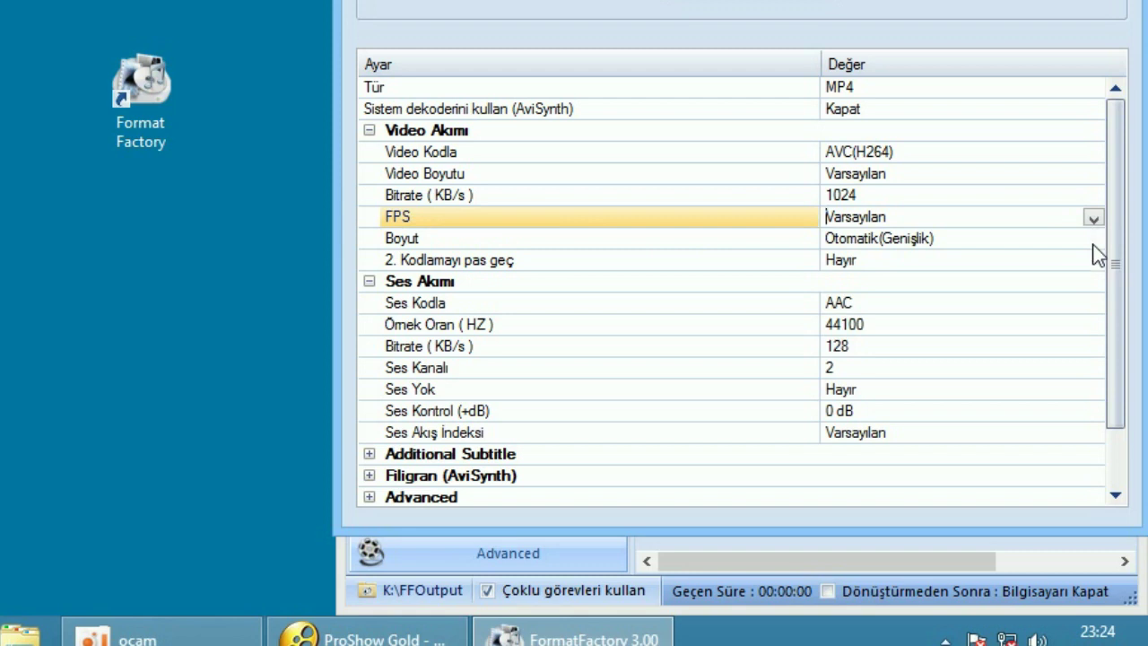
{"action": "left_click", "coordinate": [1095, 241]}
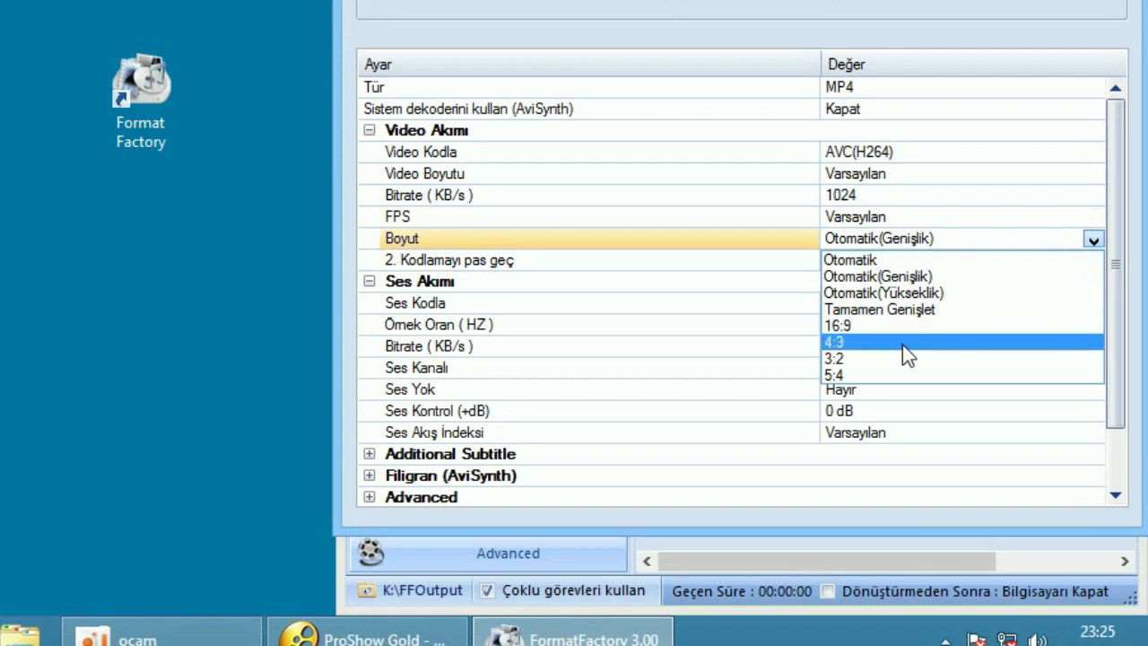
{"action": "left_click", "coordinate": [487, 266]}
{"action": "left_click", "coordinate": [474, 269]}
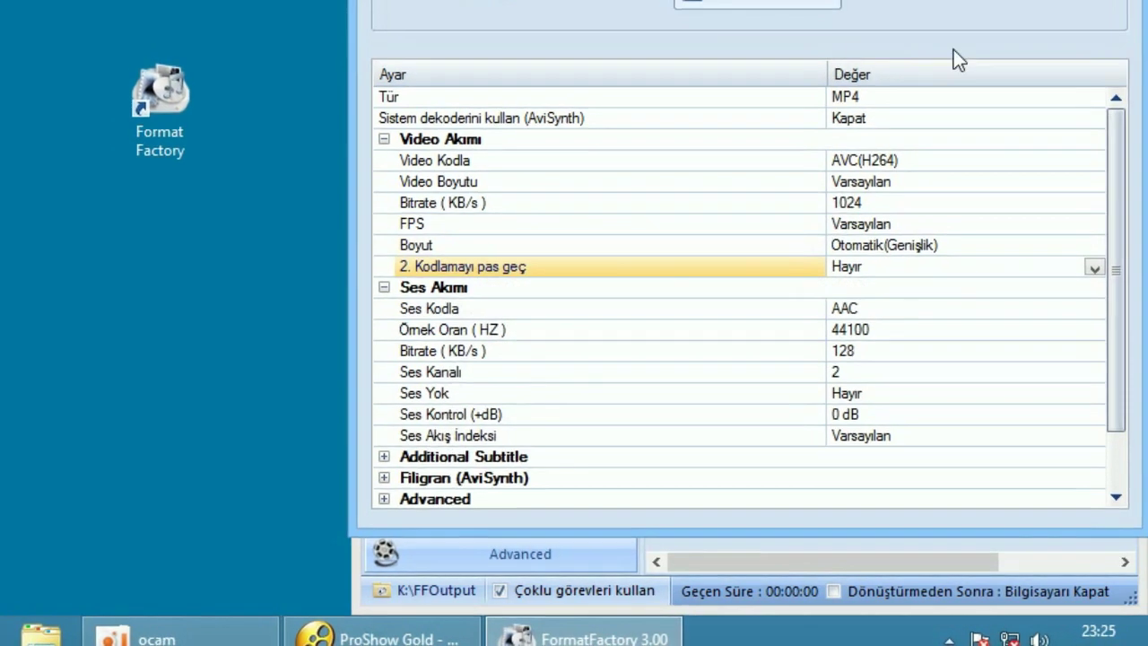
Step: Accept the MP4 output settings and start converting "elle değiştirildi.mp4"
{"action": "key", "text": "Return"}
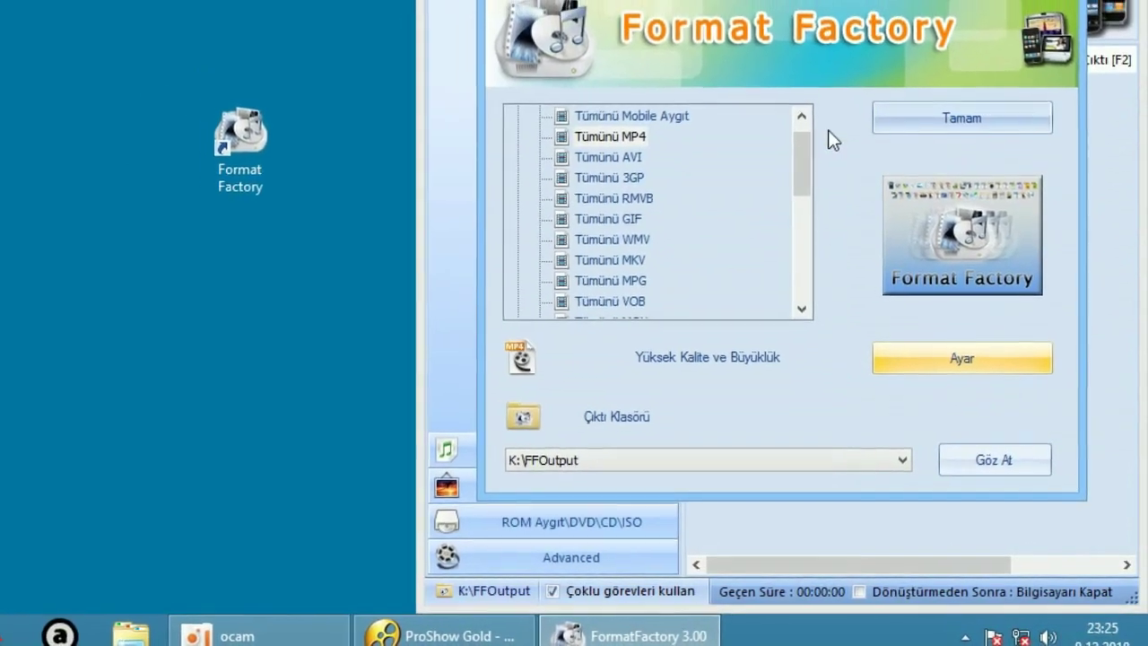
{"action": "left_click", "coordinate": [976, 133]}
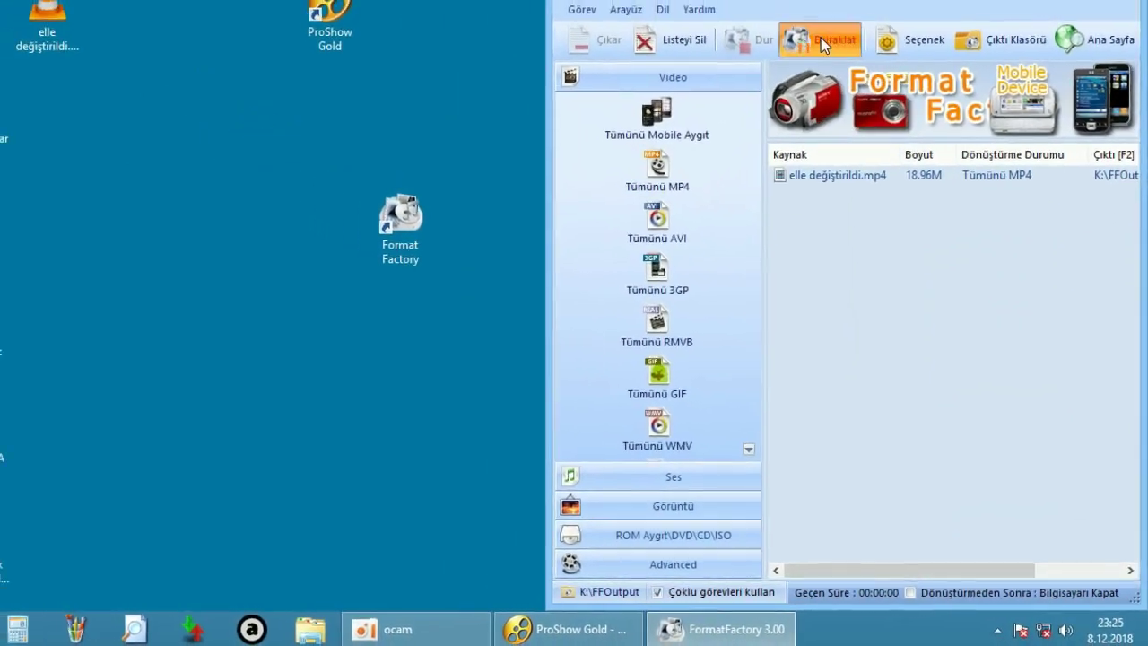
{"action": "left_click", "coordinate": [771, 2]}
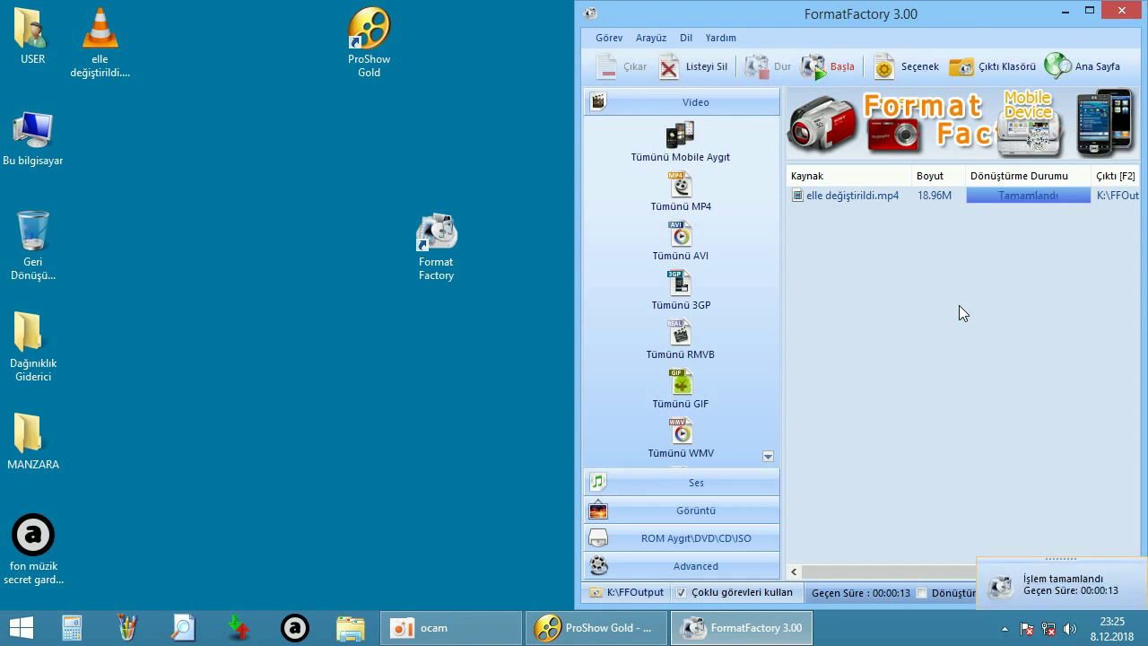
Step: Open the FFOutput folder, move the old "elle değiştirildi.mp4" from the desktop to the recycle bin and copy the converted one there
{"action": "left_click", "coordinate": [967, 72]}
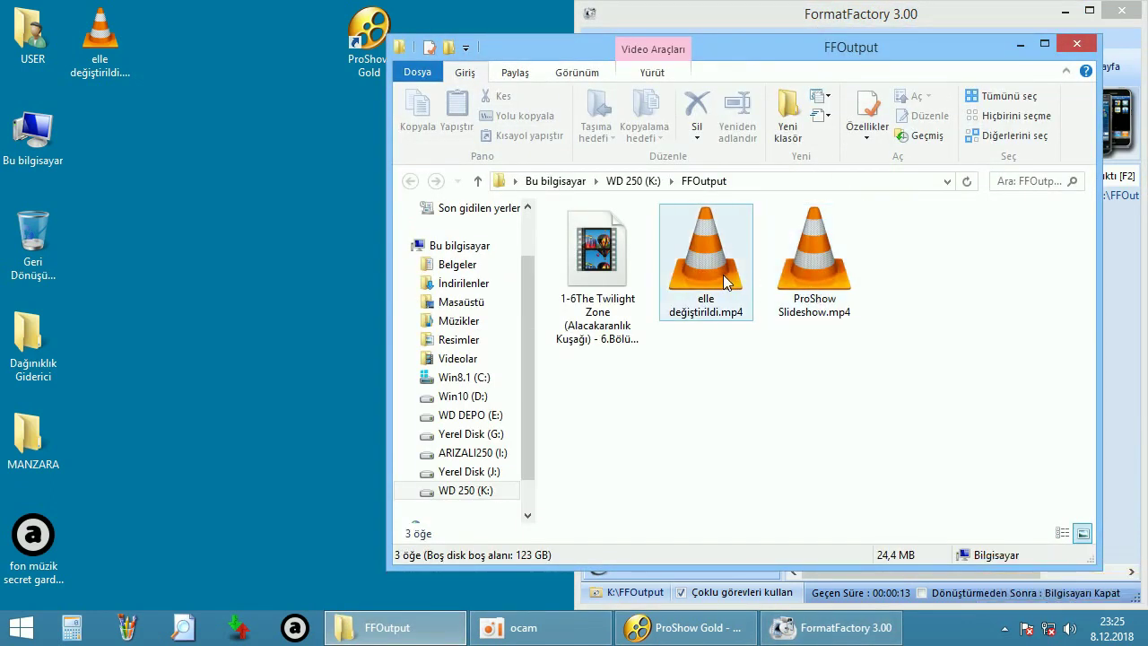
{"action": "left_click", "coordinate": [726, 281]}
{"action": "left_click_drag", "start_coordinate": [97, 54], "coordinate": [33, 238]}
{"action": "left_click", "coordinate": [705, 260]}
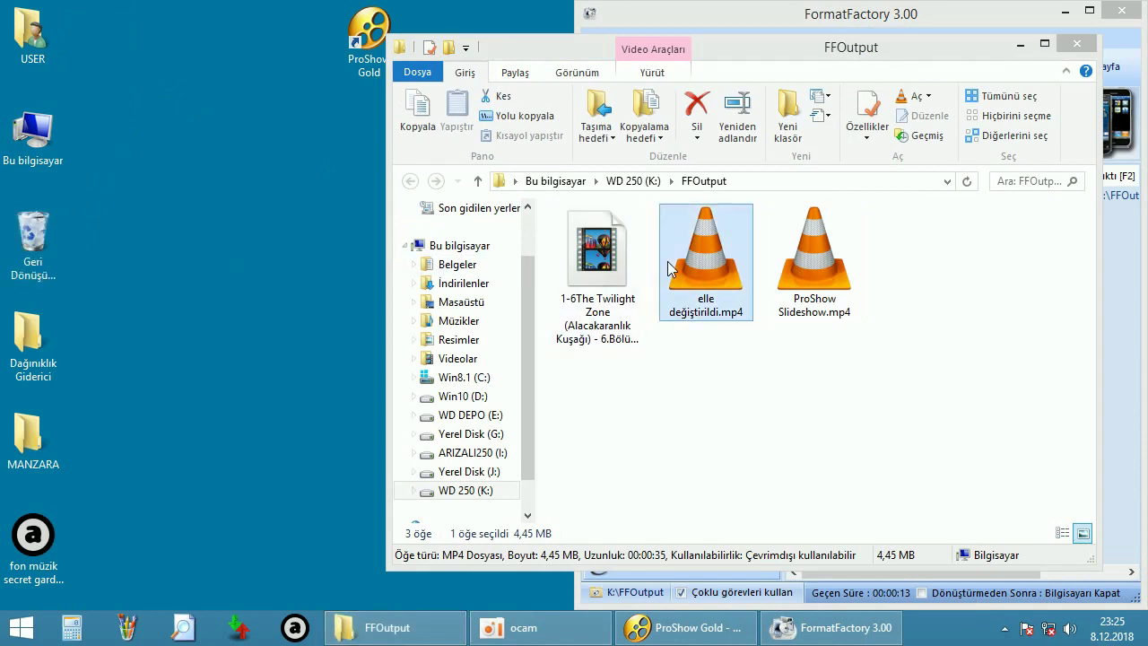
{"action": "left_click_drag", "start_coordinate": [705, 260], "coordinate": [235, 153]}
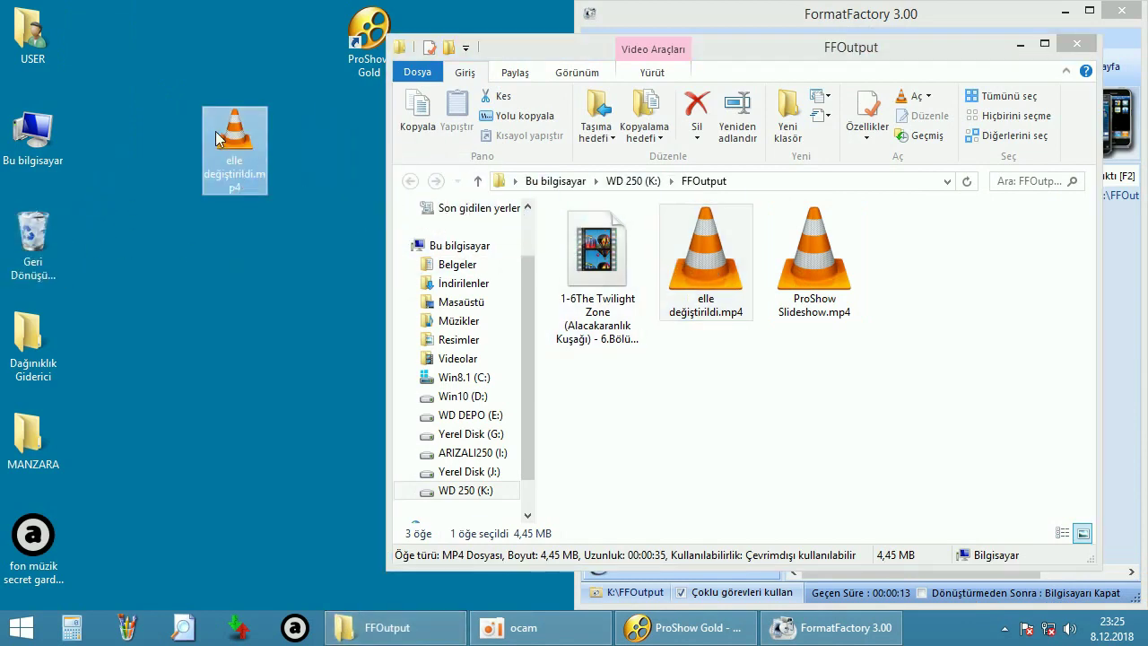
Step: Check the file properties of the desktop's "elle değiştirildi.mp4" and play it in VLC, including full screen
{"action": "right_click", "coordinate": [218, 134]}
{"action": "left_click", "coordinate": [273, 520]}
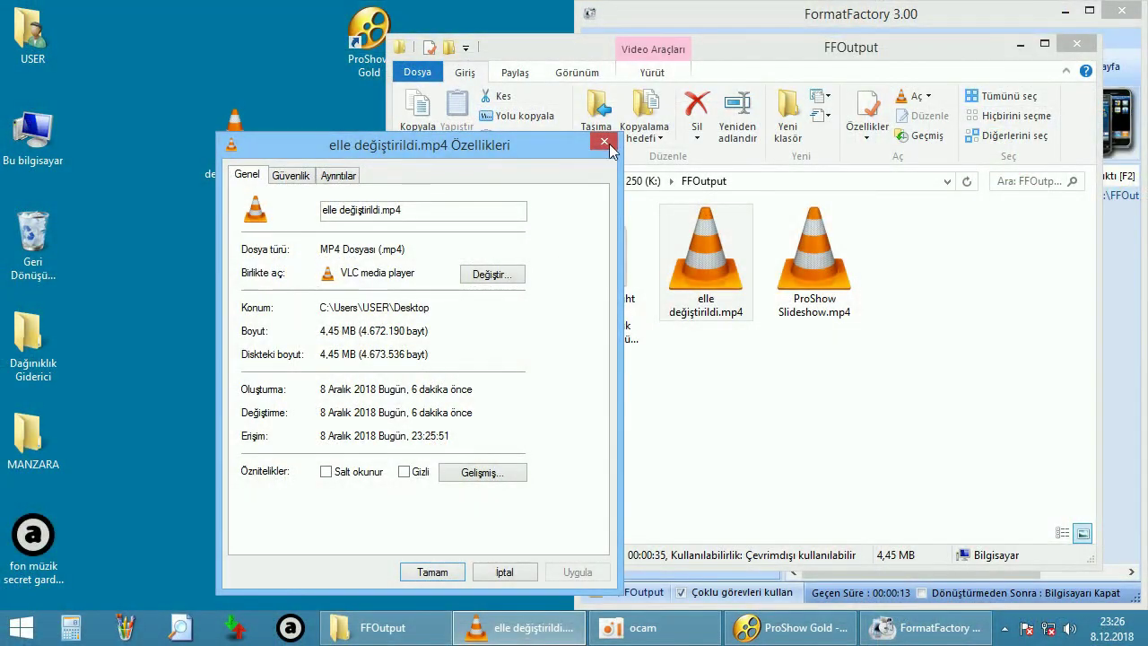
{"action": "key", "text": "Escape"}
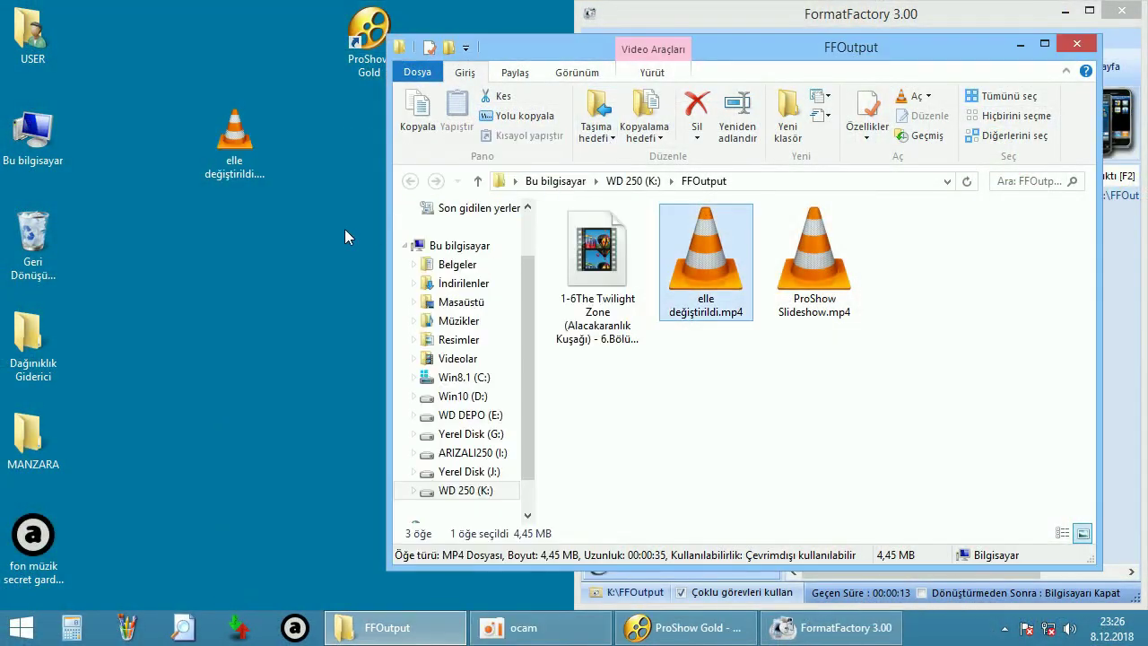
{"action": "double_click", "coordinate": [236, 146]}
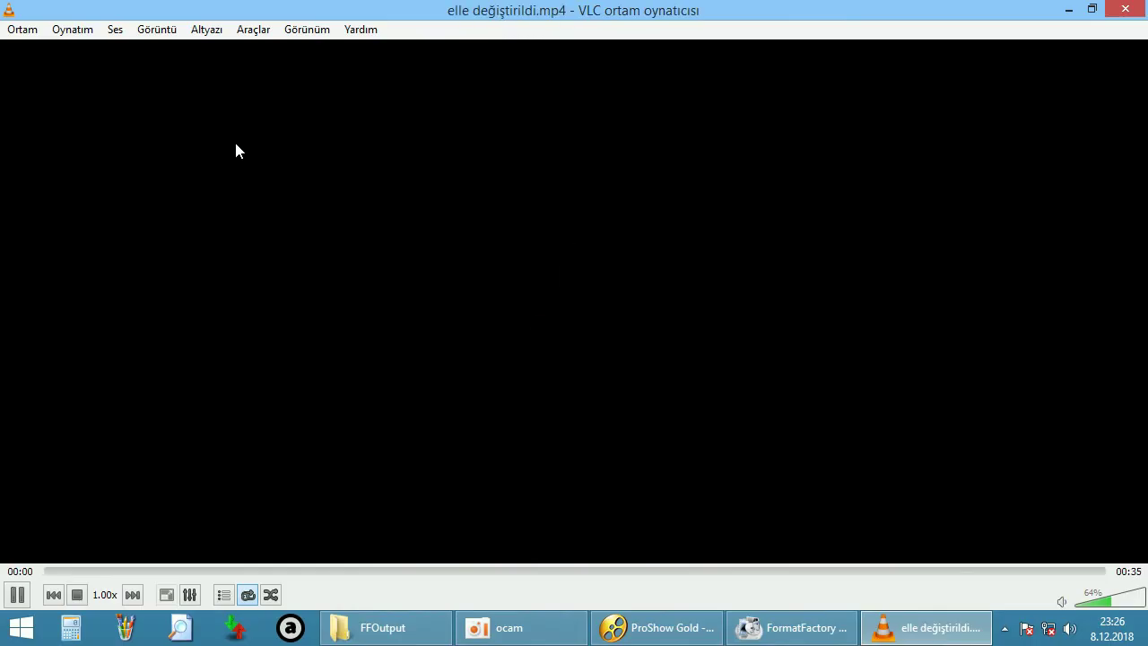
{"action": "double_click", "coordinate": [450, 256]}
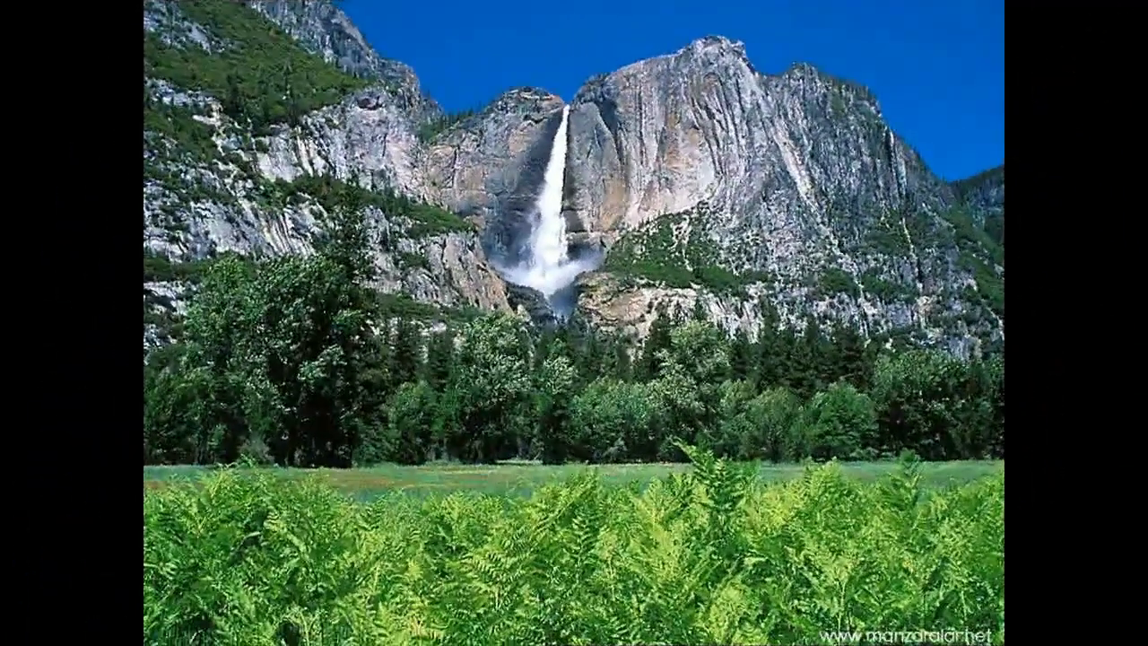
{"action": "double_click", "coordinate": [451, 258]}
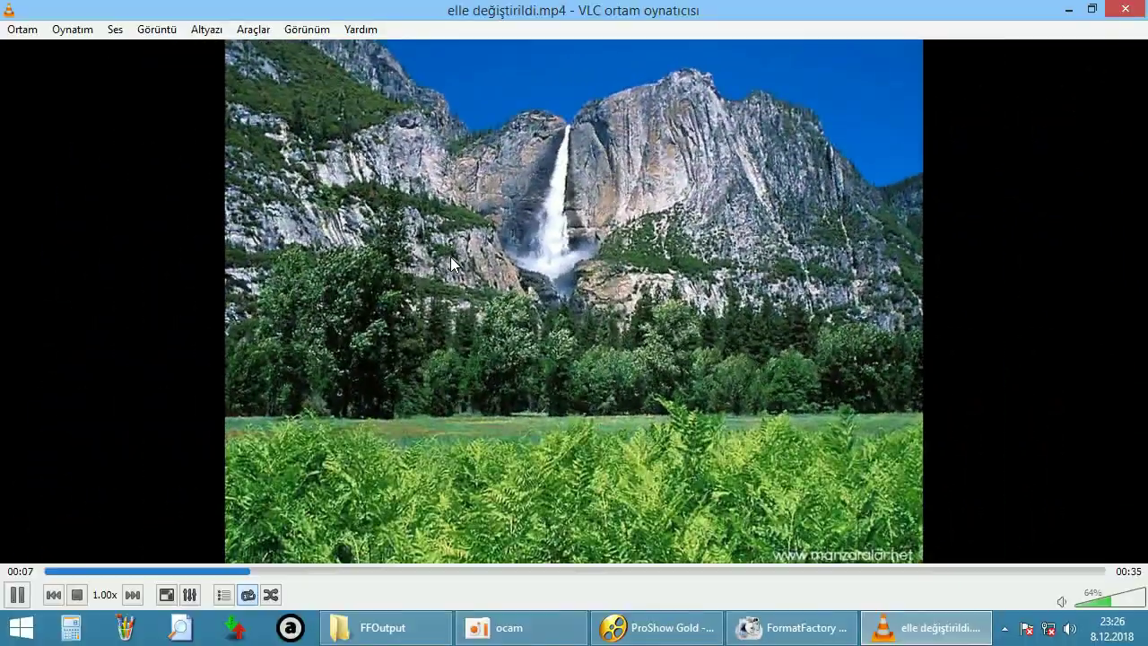
{"action": "left_click", "coordinate": [1125, 10]}
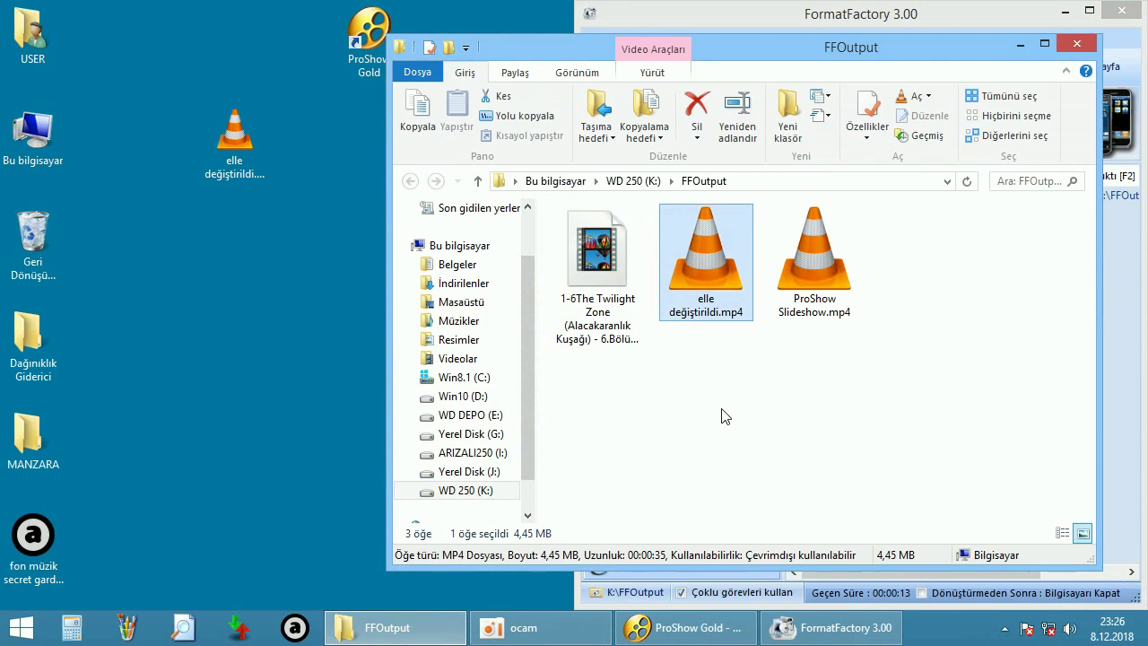
Step: Close the FFOutput folder and FormatFactory, and move the video and the Format Factory shortcut up to the first desktop icon row
{"action": "left_click", "coordinate": [1077, 43]}
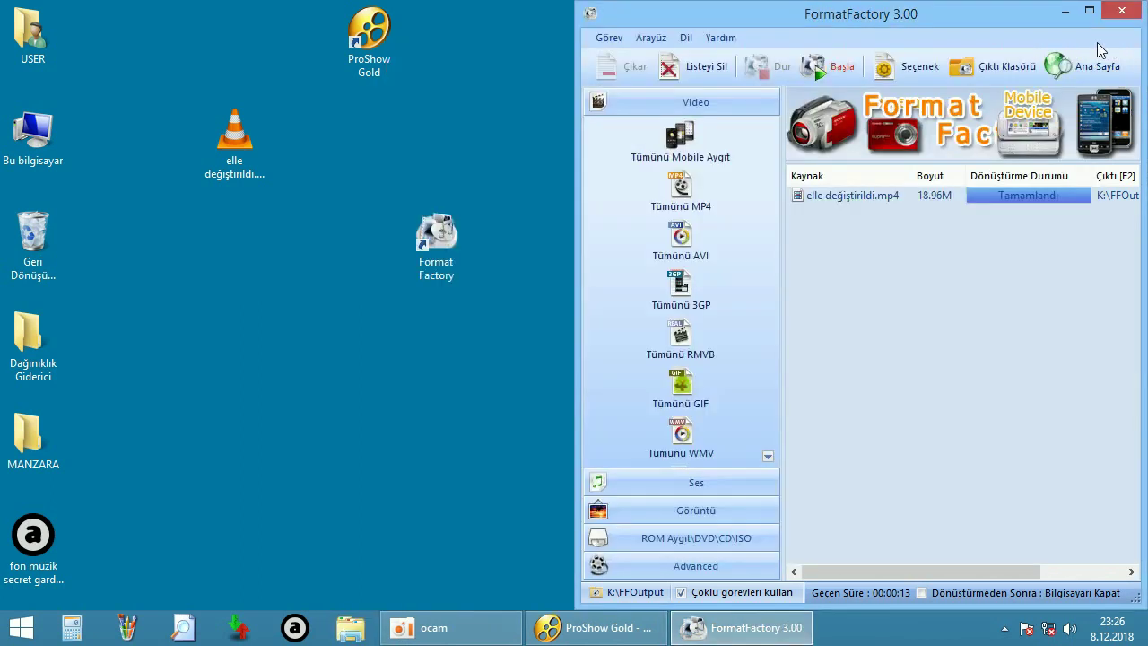
{"action": "left_click", "coordinate": [1123, 11]}
{"action": "left_click_drag", "start_coordinate": [235, 139], "coordinate": [112, 45]}
{"action": "left_click_drag", "start_coordinate": [435, 238], "coordinate": [527, 28]}
{"action": "left_click", "coordinate": [540, 203]}
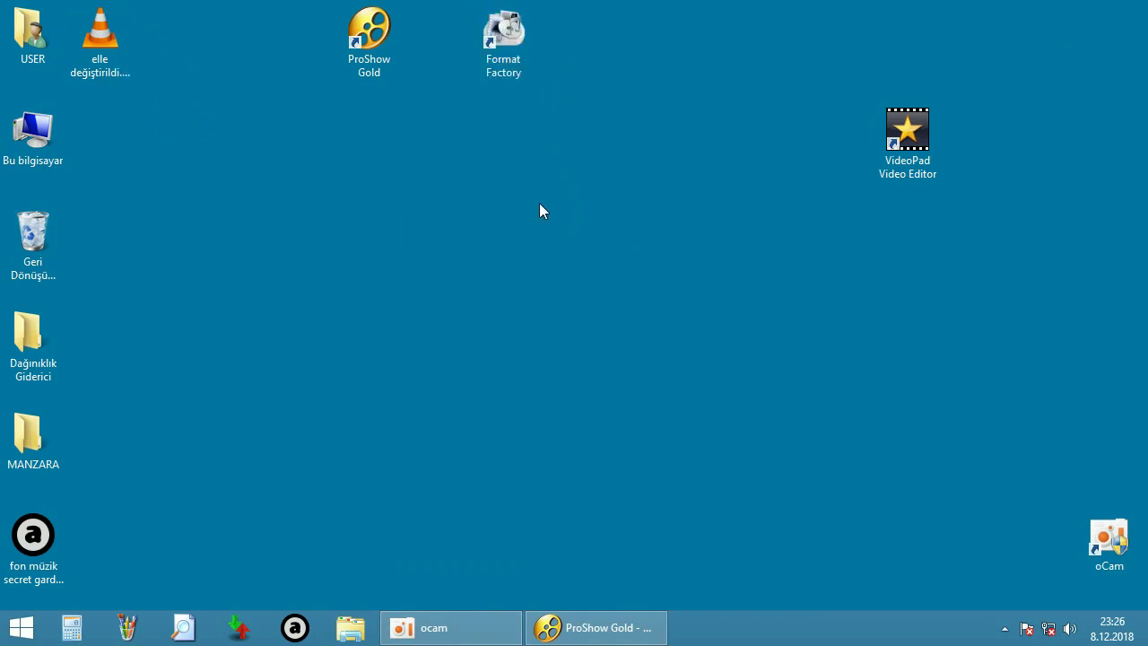
Step: Switch to VideoPad Video Editor and arrange it as a smaller window that leaves the desktop icons accessible
{"action": "double_click", "coordinate": [908, 135]}
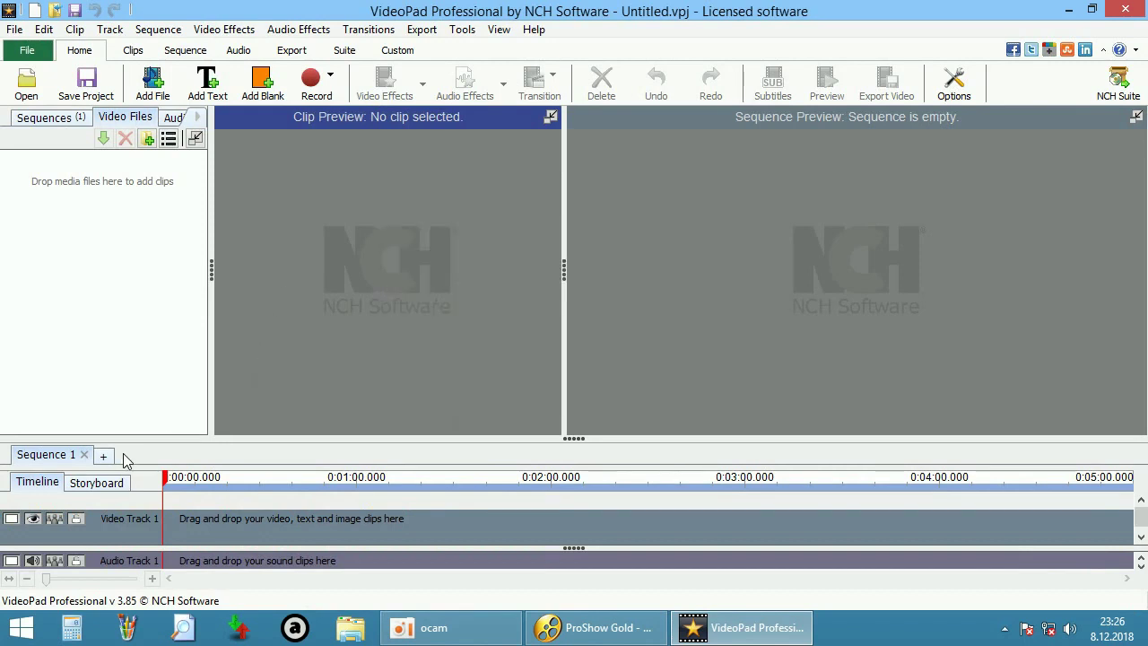
{"action": "left_click", "coordinate": [1092, 10]}
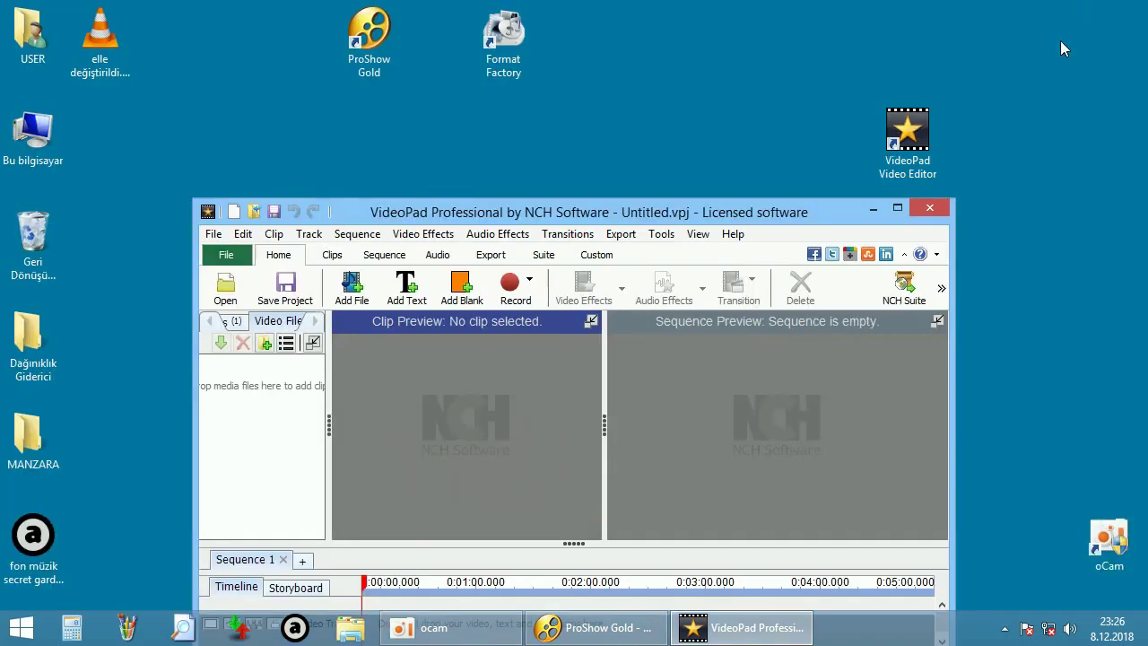
{"action": "left_click_drag", "start_coordinate": [595, 219], "coordinate": [607, 83]}
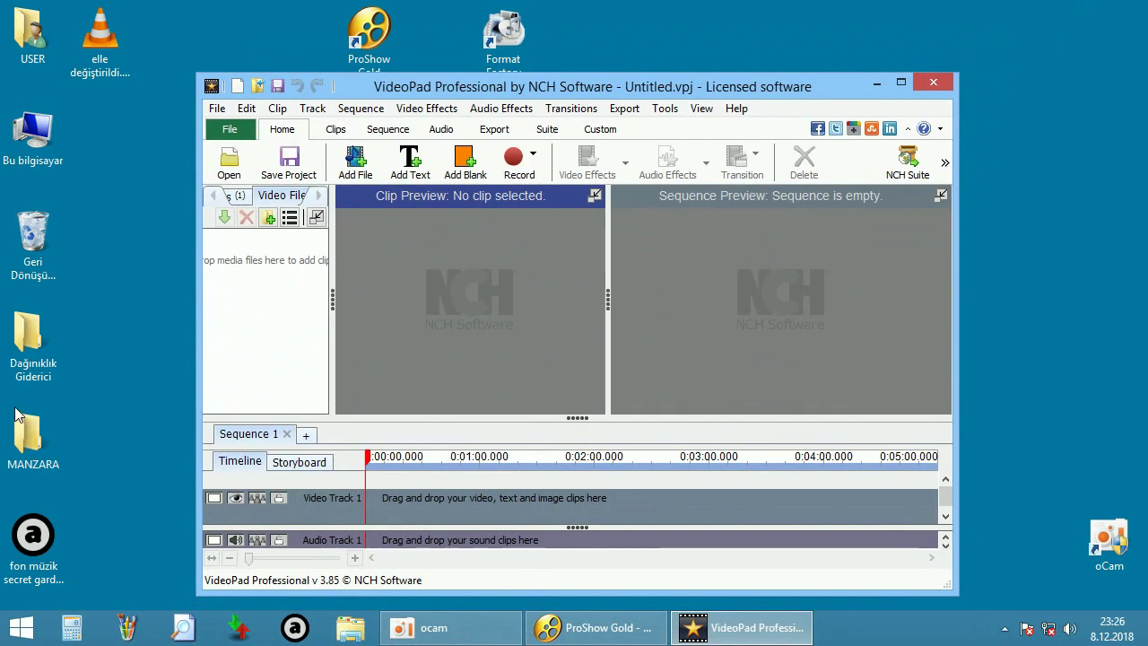
{"action": "double_click", "coordinate": [19, 437]}
{"action": "left_click", "coordinate": [709, 346]}
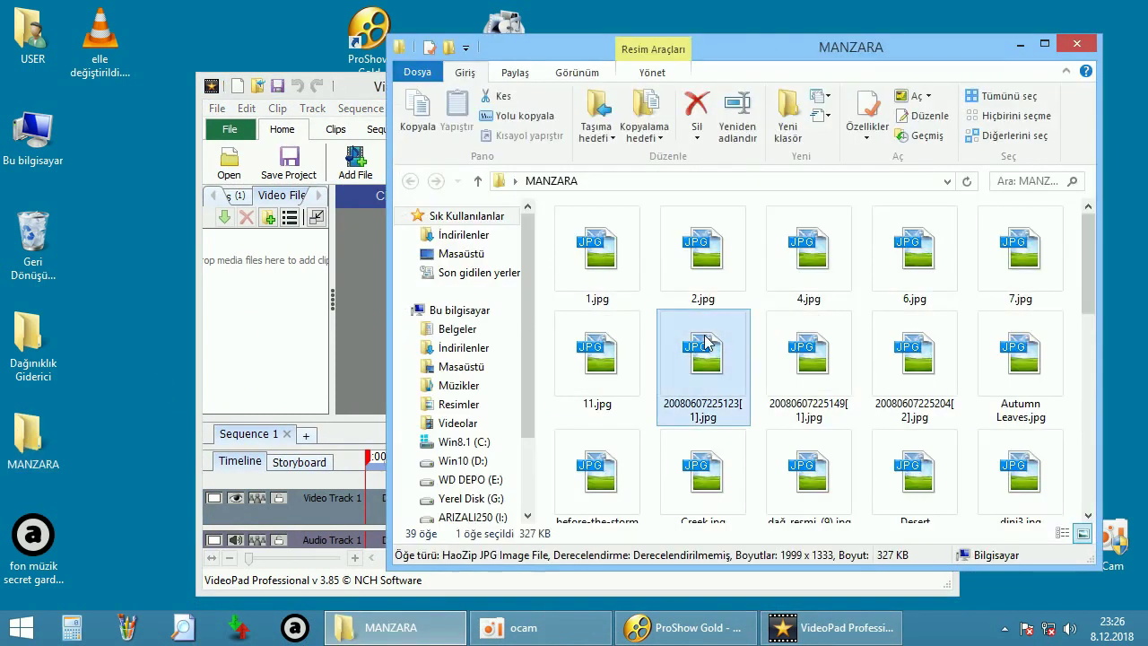
{"action": "left_click", "coordinate": [814, 366], "text": "ctrl"}
{"action": "left_click", "coordinate": [811, 262], "text": "ctrl"}
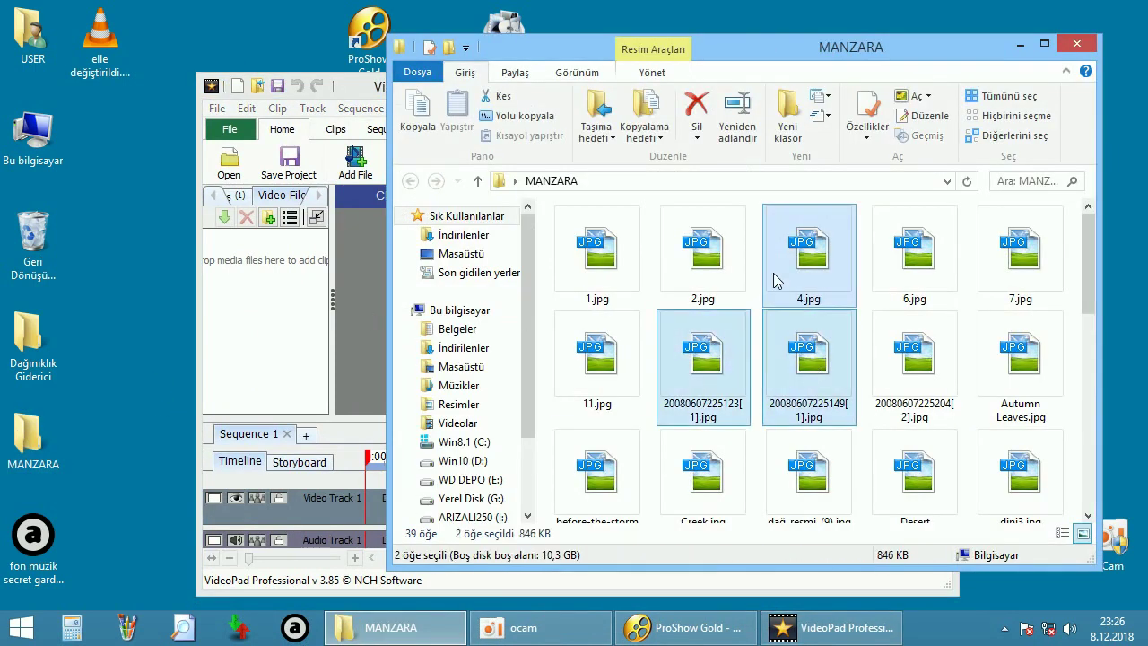
{"action": "left_click", "coordinate": [590, 468], "text": "ctrl"}
{"action": "left_click", "coordinate": [929, 367], "text": "ctrl"}
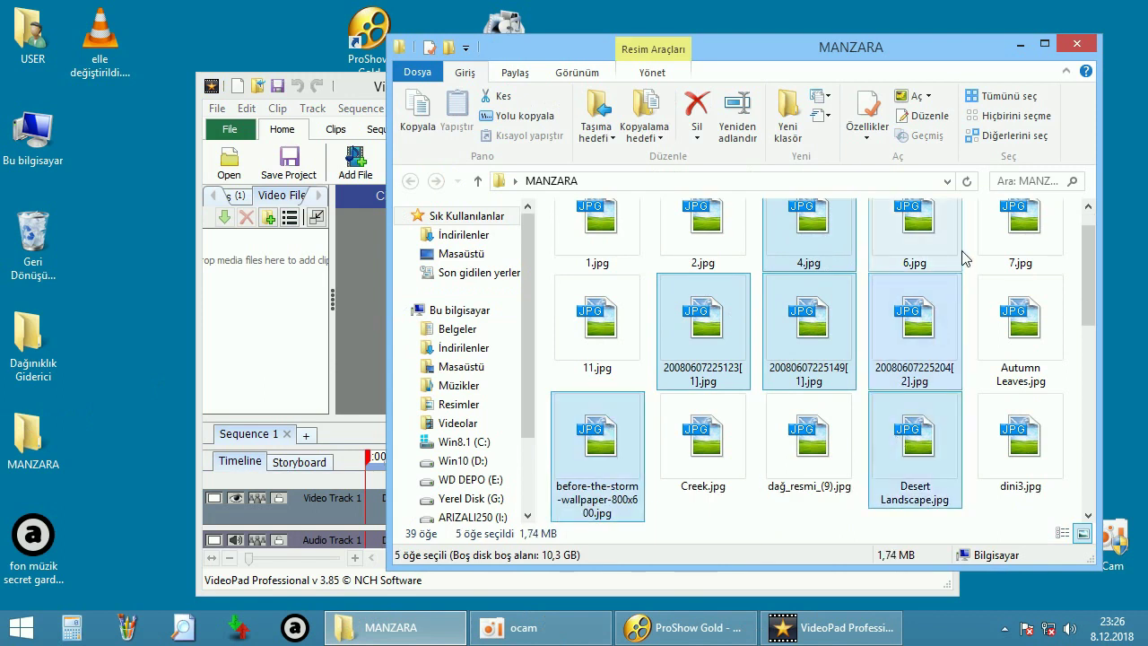
{"action": "left_click_drag", "start_coordinate": [823, 63], "coordinate": [881, 61]}
{"action": "left_click_drag", "start_coordinate": [763, 318], "coordinate": [255, 303]}
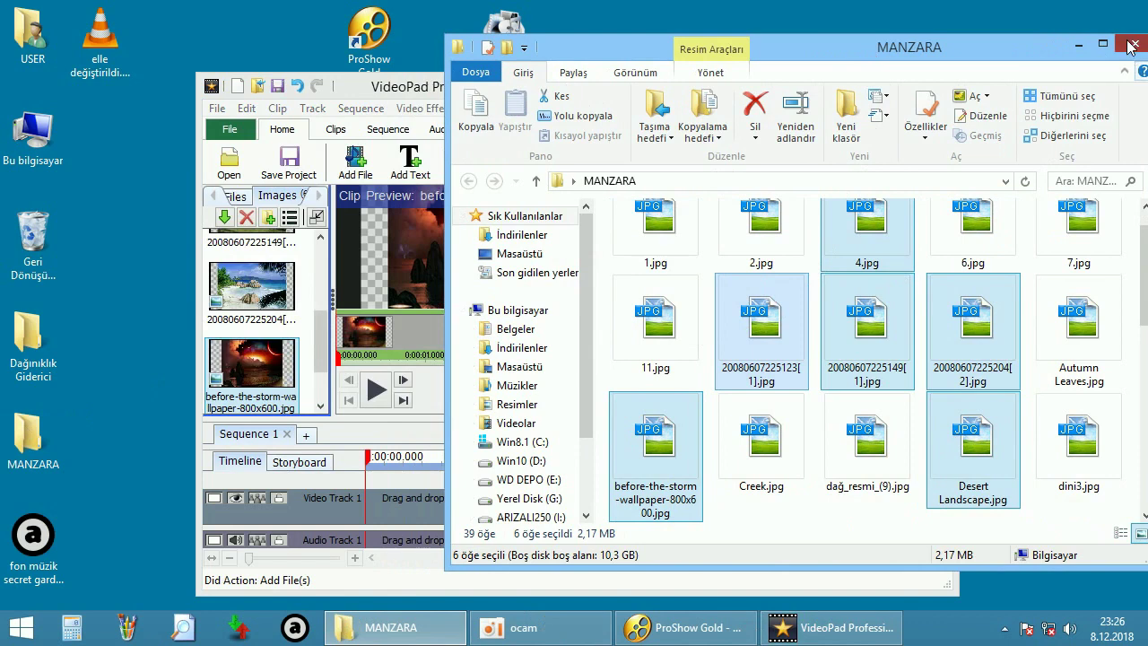
{"action": "left_click", "coordinate": [1134, 44]}
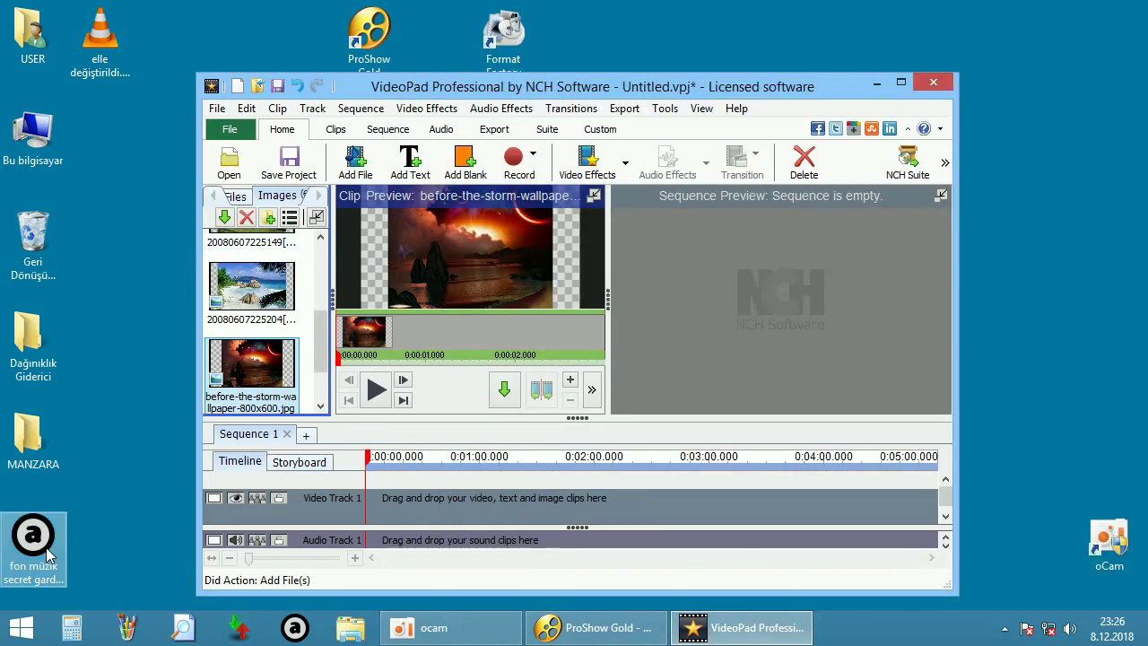
Step: Add the desktop's "fon müzik secret garden" MP3 to the project, maximize the editor and widen the media bin
{"action": "left_click", "coordinate": [33, 538]}
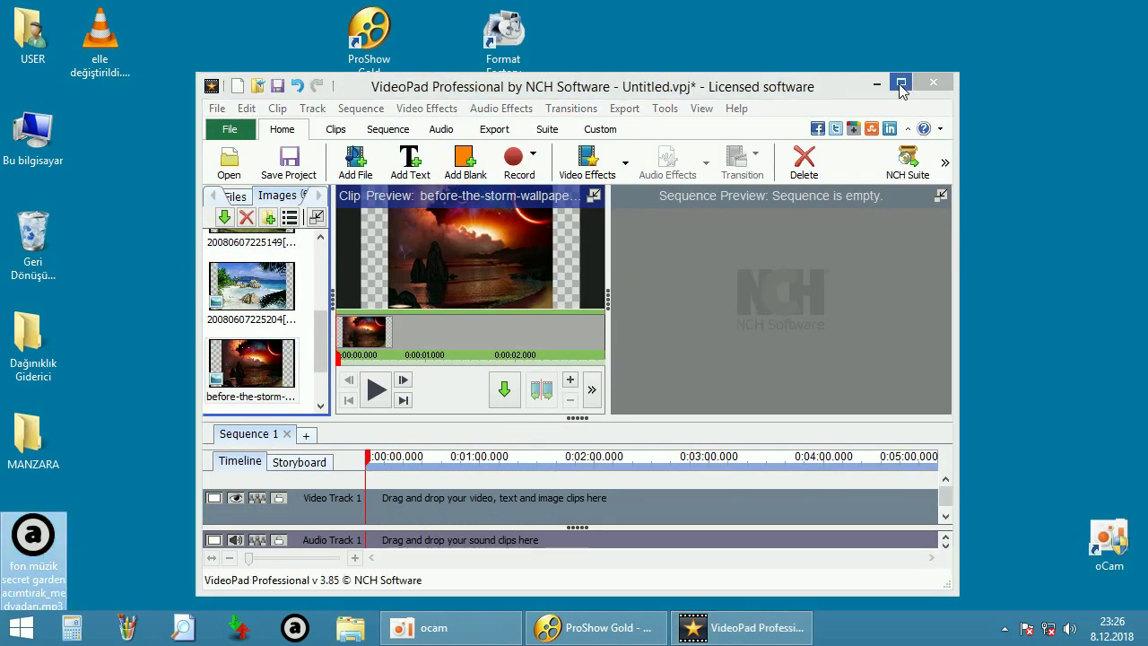
{"action": "left_click", "coordinate": [901, 81]}
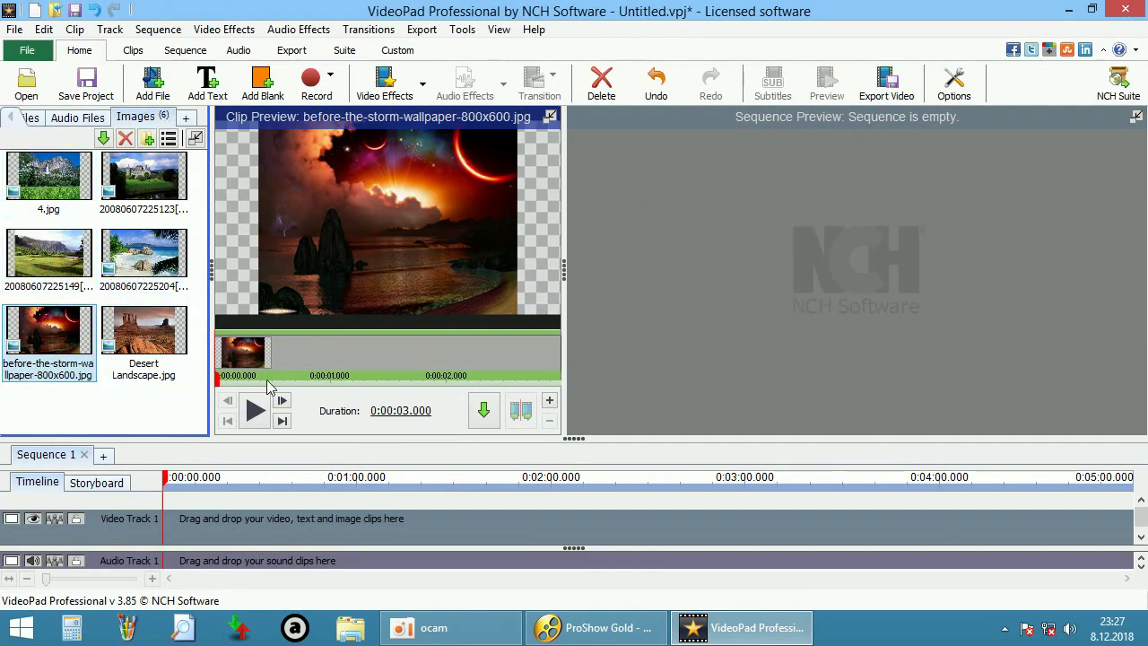
{"action": "left_click", "coordinate": [1091, 11]}
{"action": "scroll", "coordinate": [291, 339], "scroll_direction": "down", "scroll_amount": 2}
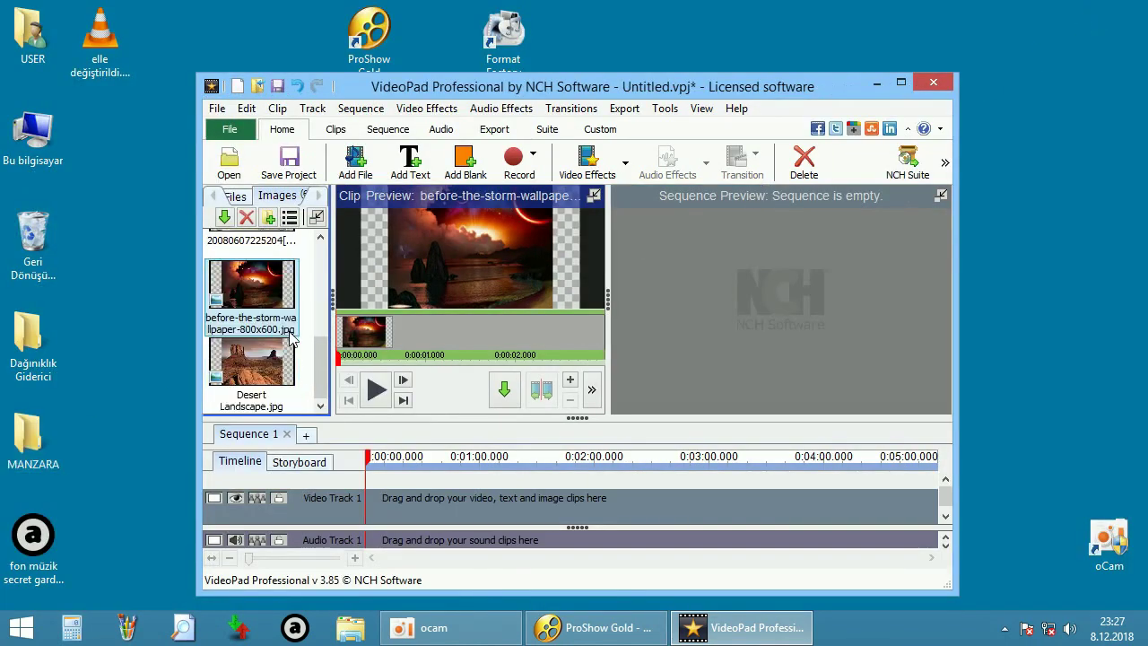
{"action": "left_click_drag", "start_coordinate": [34, 538], "coordinate": [258, 367]}
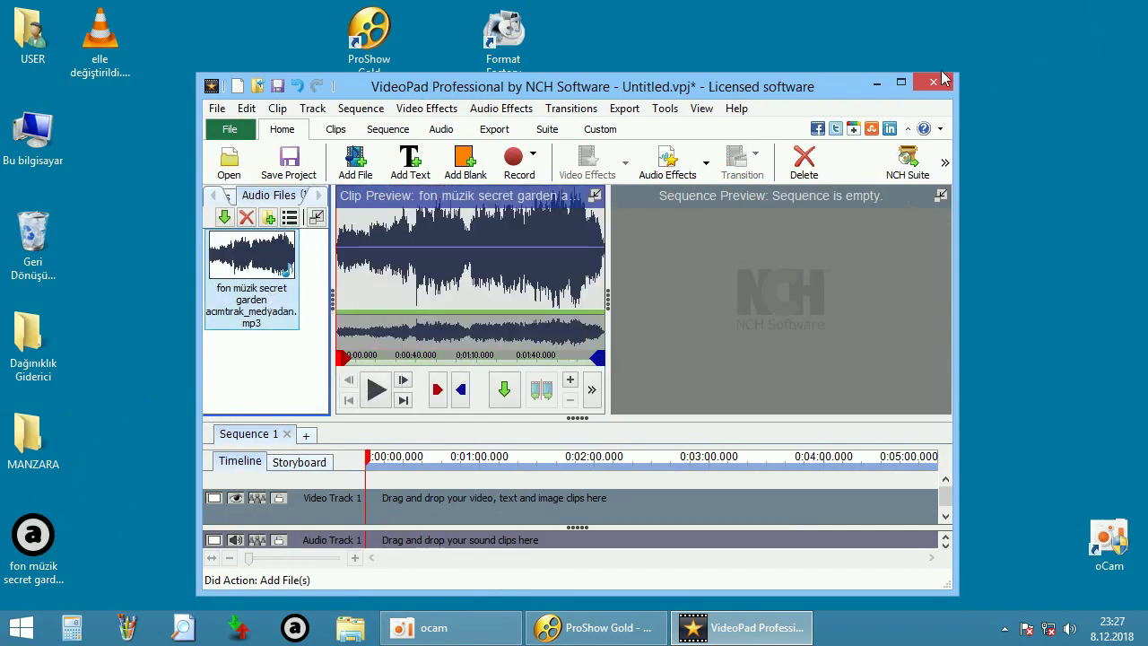
{"action": "left_click", "coordinate": [901, 81]}
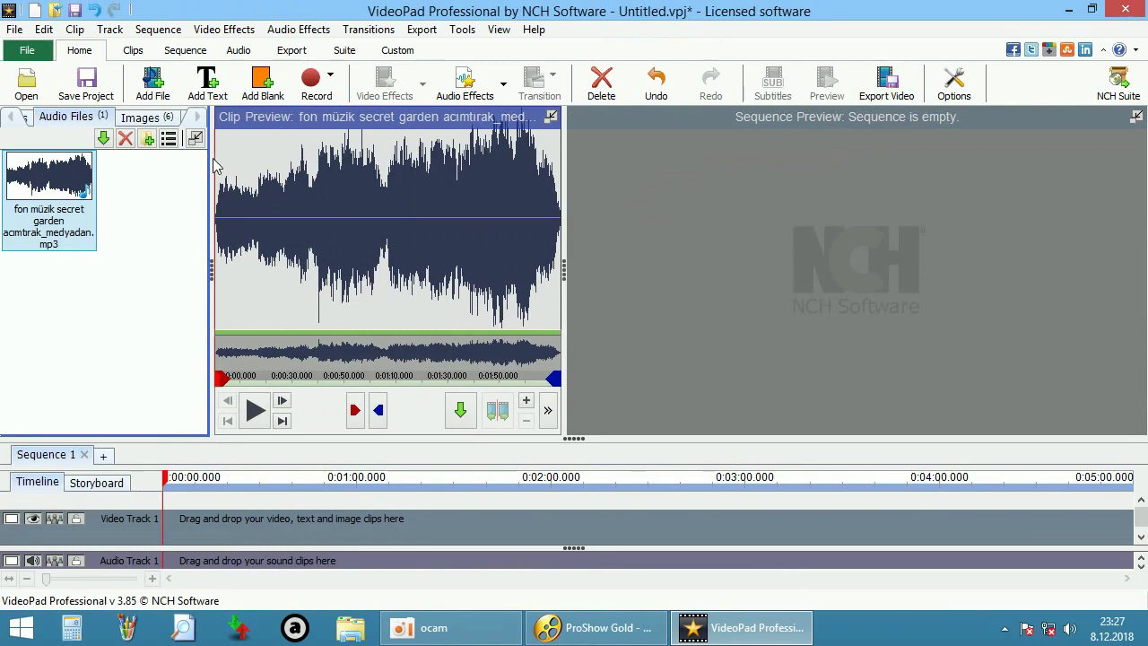
{"action": "left_click_drag", "start_coordinate": [212, 166], "coordinate": [305, 168]}
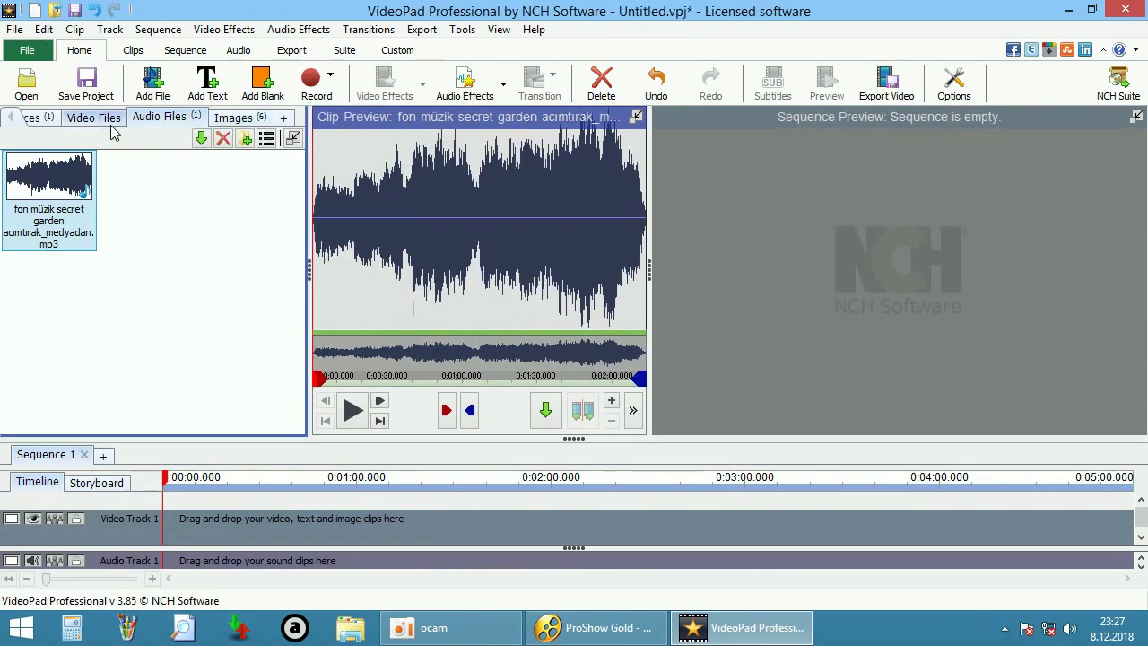
{"action": "left_click", "coordinate": [233, 117]}
{"action": "left_click_drag", "start_coordinate": [56, 213], "coordinate": [177, 522]}
{"action": "left_click_drag", "start_coordinate": [175, 518], "coordinate": [37, 185]}
{"action": "left_click", "coordinate": [100, 484]}
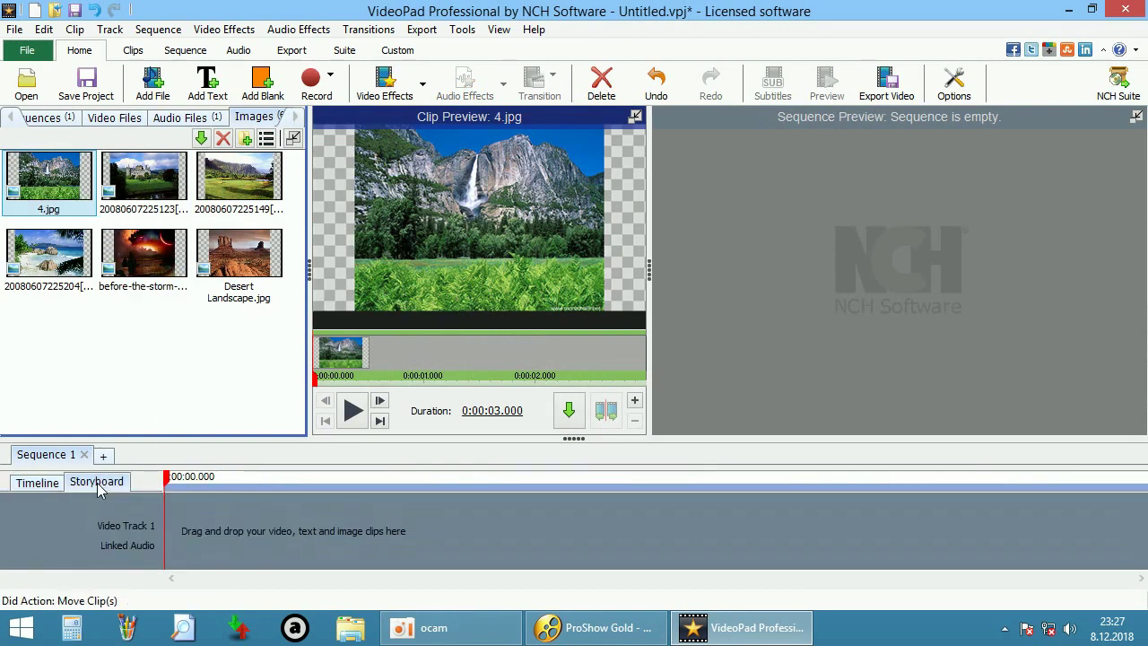
{"action": "left_click_drag", "start_coordinate": [37, 180], "coordinate": [242, 500]}
{"action": "left_click_drag", "start_coordinate": [143, 175], "coordinate": [278, 524]}
{"action": "left_click_drag", "start_coordinate": [239, 175], "coordinate": [367, 529]}
{"action": "left_click_drag", "start_coordinate": [117, 251], "coordinate": [421, 538]}
{"action": "left_click_drag", "start_coordinate": [54, 264], "coordinate": [516, 538]}
{"action": "left_click_drag", "start_coordinate": [239, 260], "coordinate": [619, 534]}
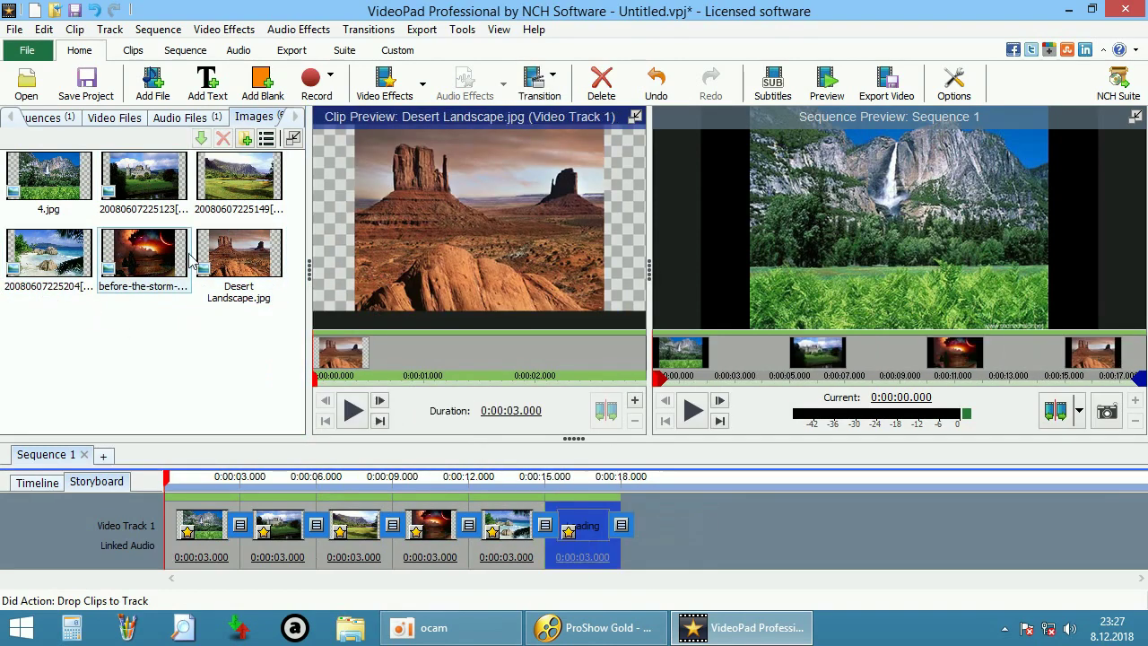
Step: Switch the sequence to the timeline view and place the "fon müzik secret garden" MP3 at the start of Audio Track 1
{"action": "left_click", "coordinate": [179, 117]}
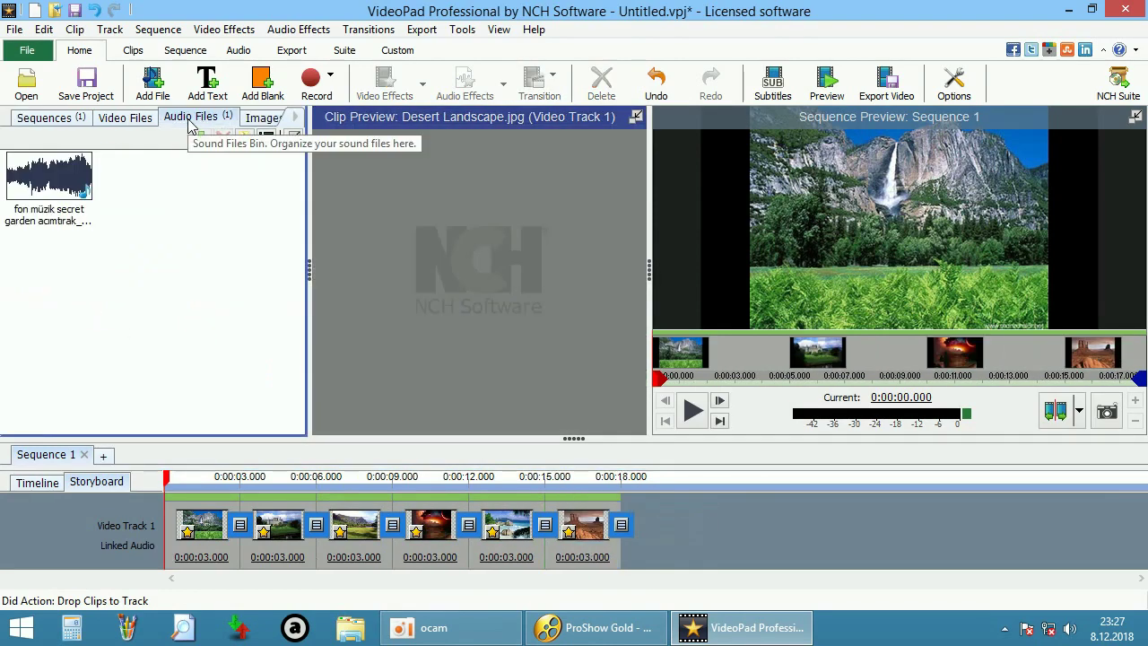
{"action": "left_click_drag", "start_coordinate": [90, 184], "coordinate": [662, 550]}
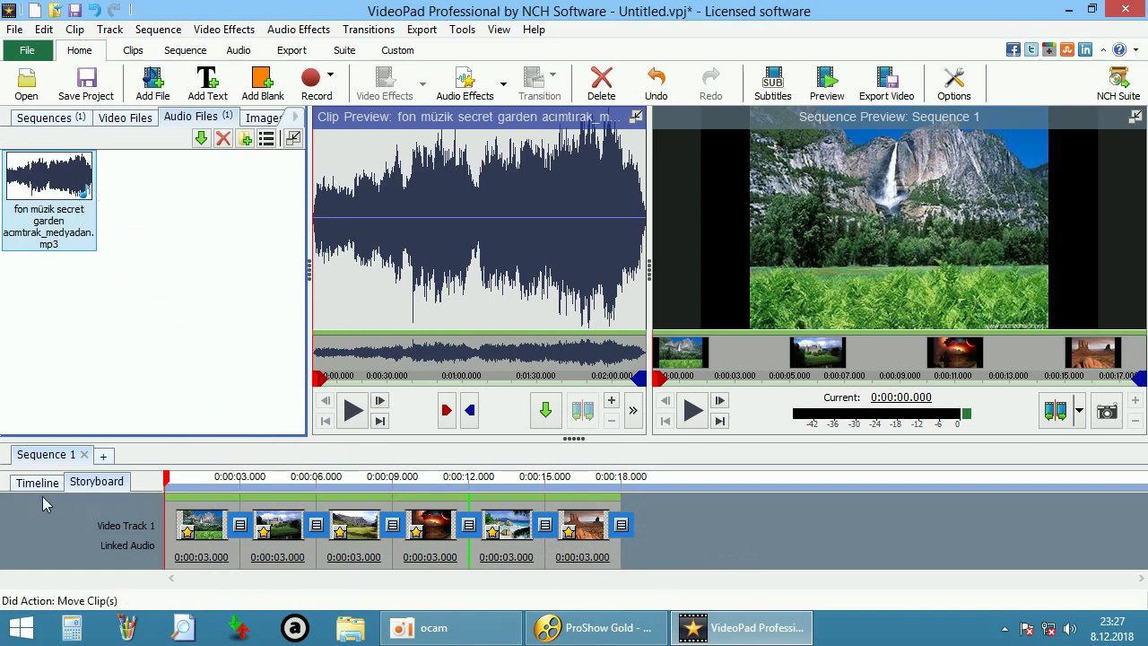
{"action": "left_click", "coordinate": [37, 482]}
{"action": "left_click_drag", "start_coordinate": [54, 235], "coordinate": [167, 567]}
Step: Split the music at 0:00:17.964, where the last image ends, and delete the remaining part of the audio
{"action": "left_click", "coordinate": [289, 478]}
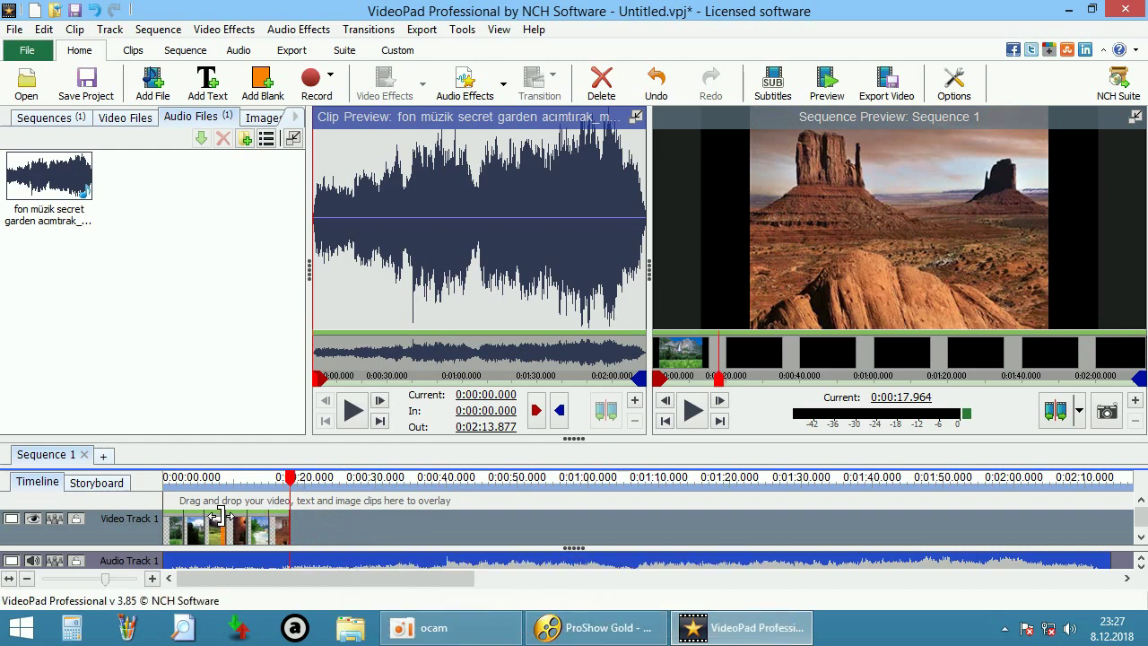
{"action": "mouse_move", "coordinate": [289, 477]}
{"action": "left_mouse_down"}
{"action": "mouse_move", "coordinate": [334, 479]}
{"action": "mouse_move", "coordinate": [292, 484]}
{"action": "left_mouse_up"}
{"action": "left_click", "coordinate": [1057, 414]}
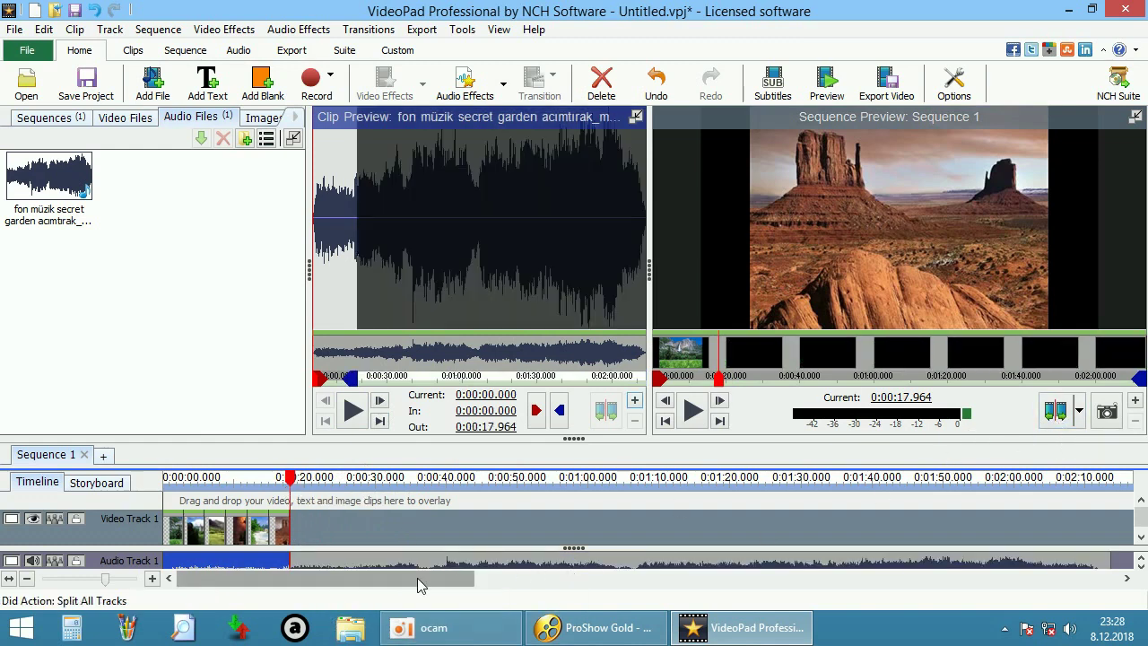
{"action": "left_click", "coordinate": [328, 565]}
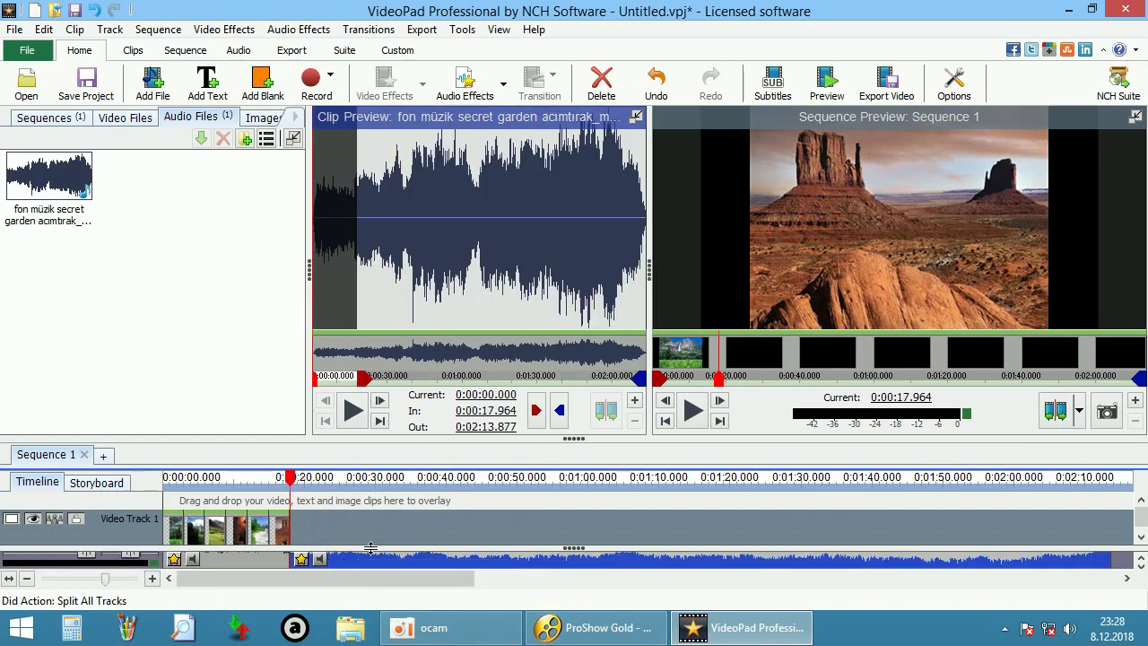
{"action": "left_click", "coordinate": [601, 83]}
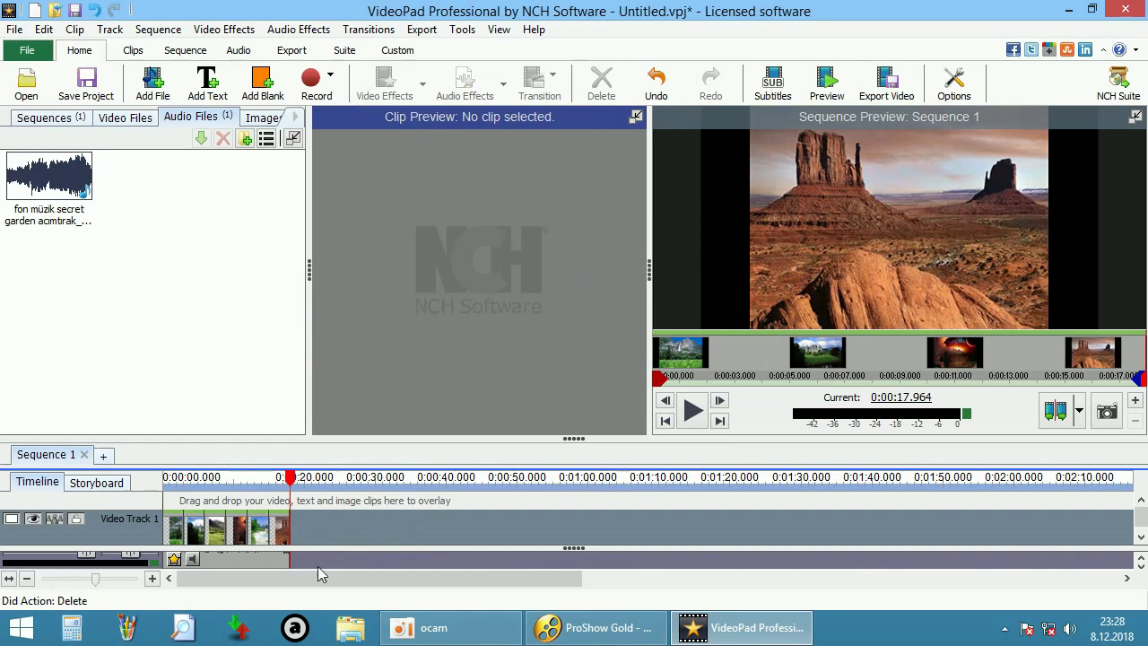
Step: Enlarge the timeline area and its audio section so that the video and audio tracks are both fully shown
{"action": "left_click_drag", "start_coordinate": [578, 438], "coordinate": [579, 286]}
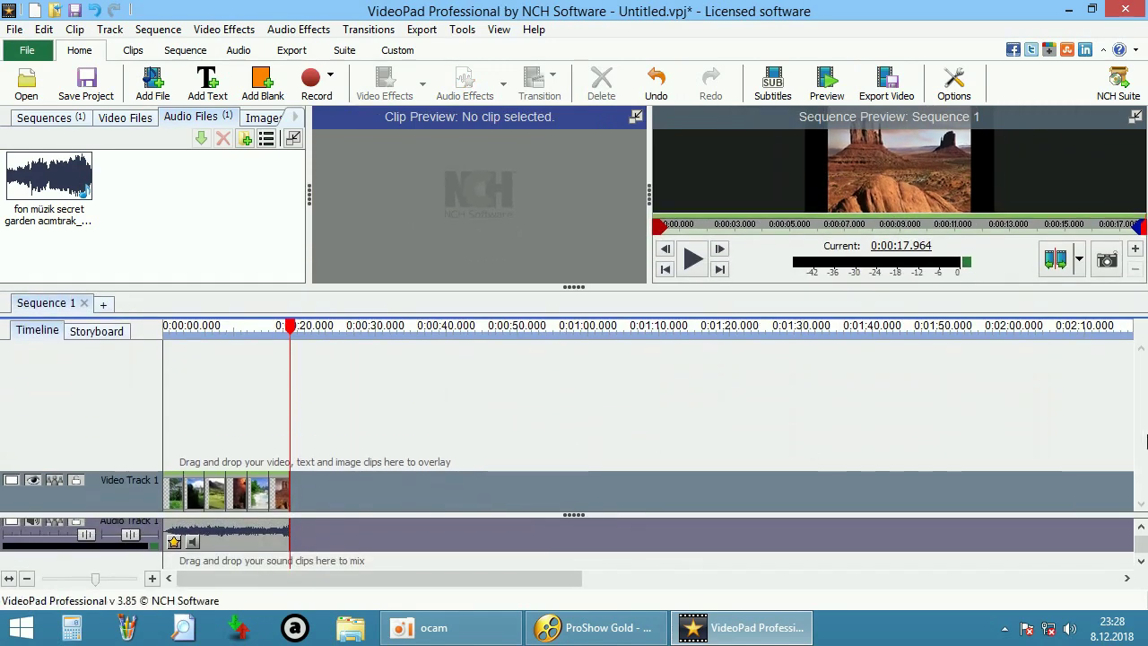
{"action": "left_click_drag", "start_coordinate": [1087, 513], "coordinate": [1070, 448]}
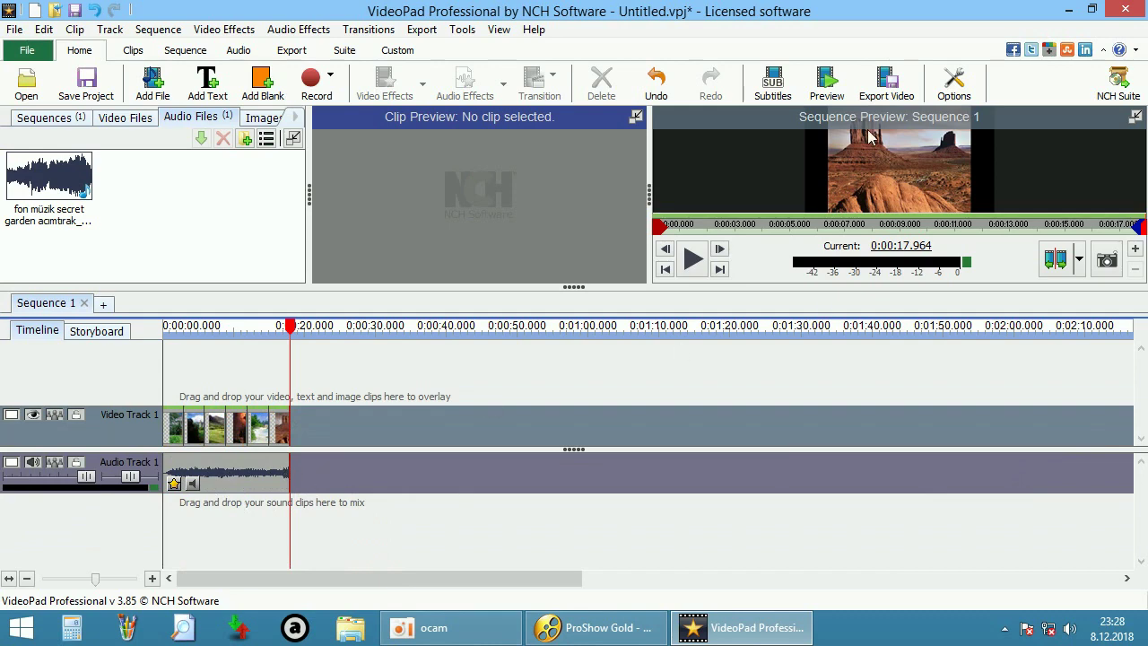
Step: View the video export settings without creating a file, and close VideoPad, discarding the project changes
{"action": "left_click", "coordinate": [884, 83]}
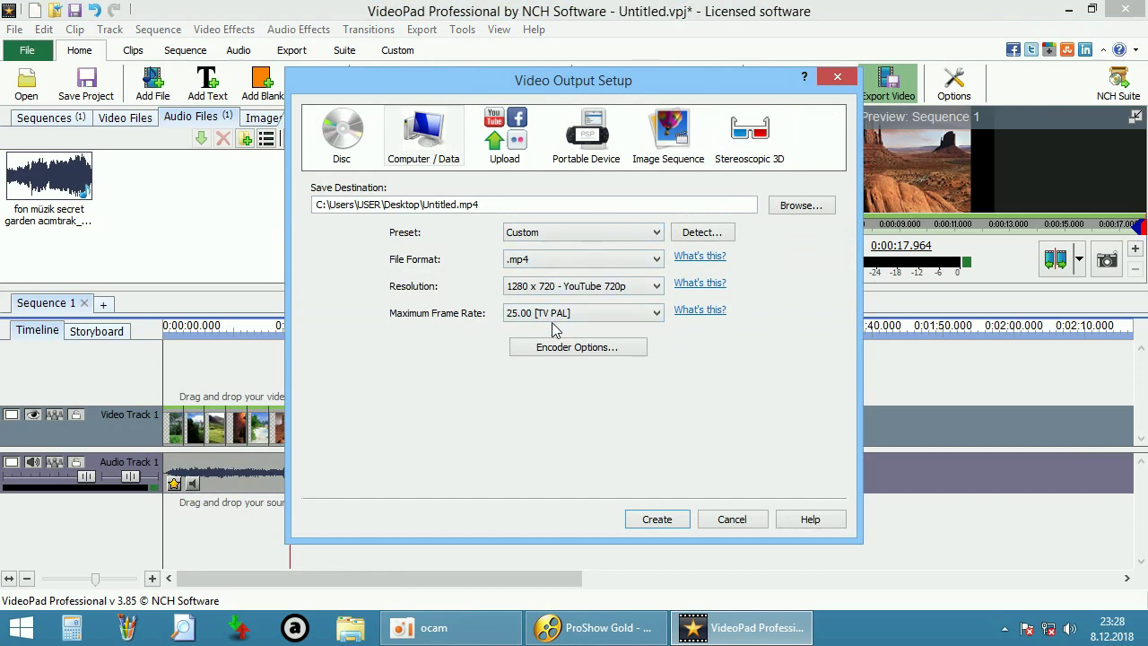
{"action": "left_click", "coordinate": [731, 519]}
{"action": "left_click", "coordinate": [1125, 9]}
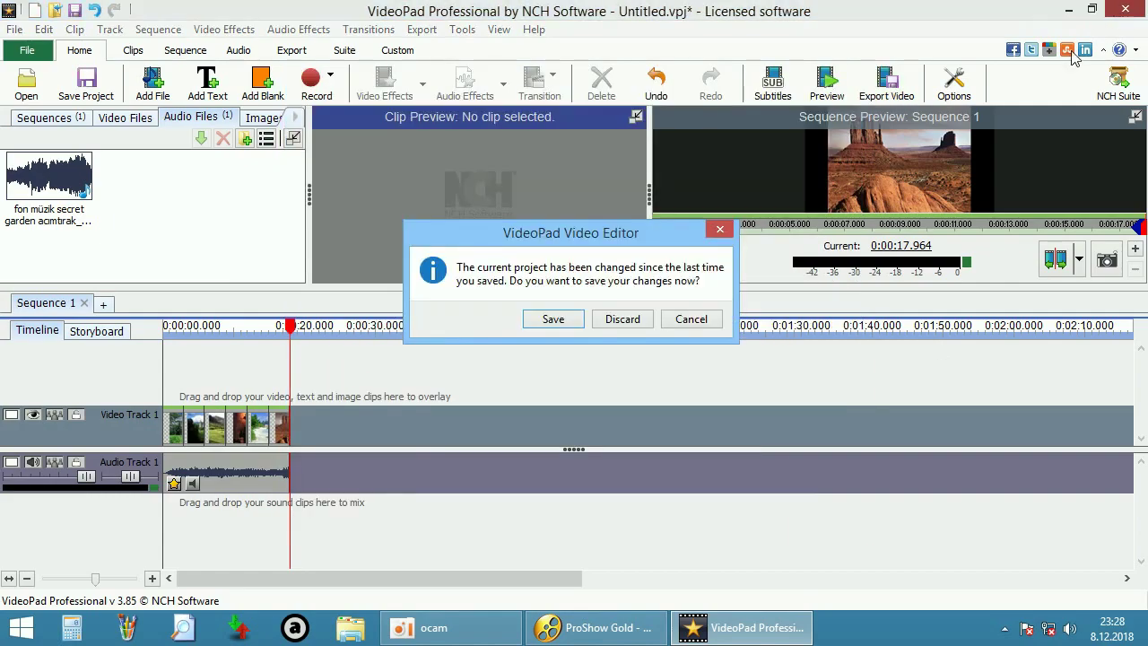
{"action": "left_click", "coordinate": [642, 318]}
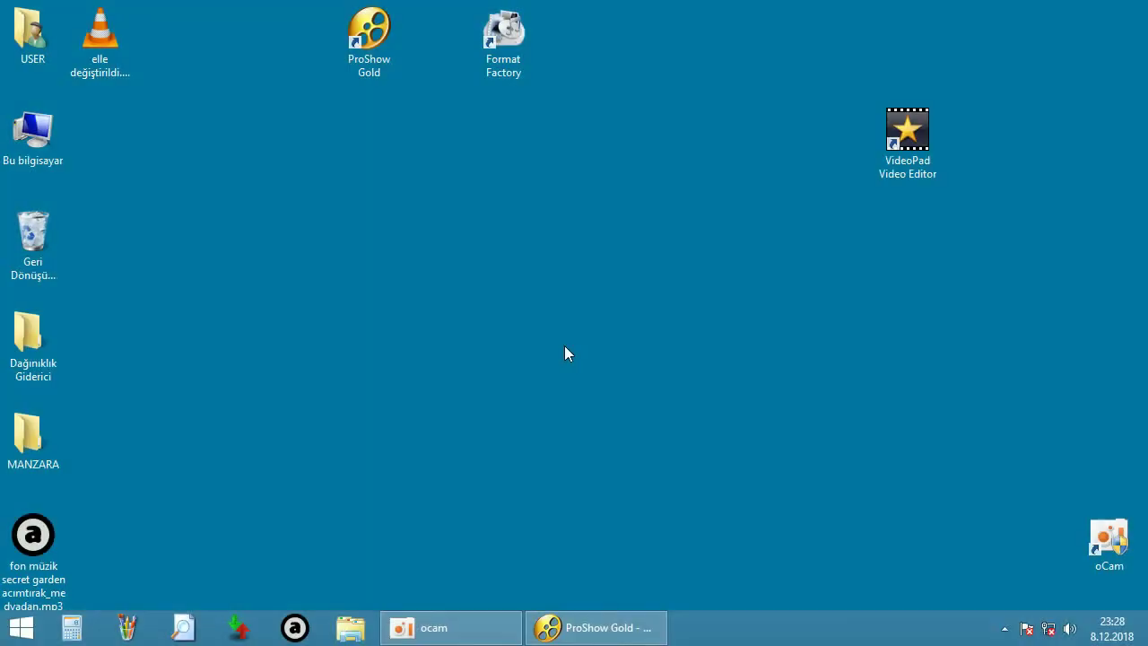